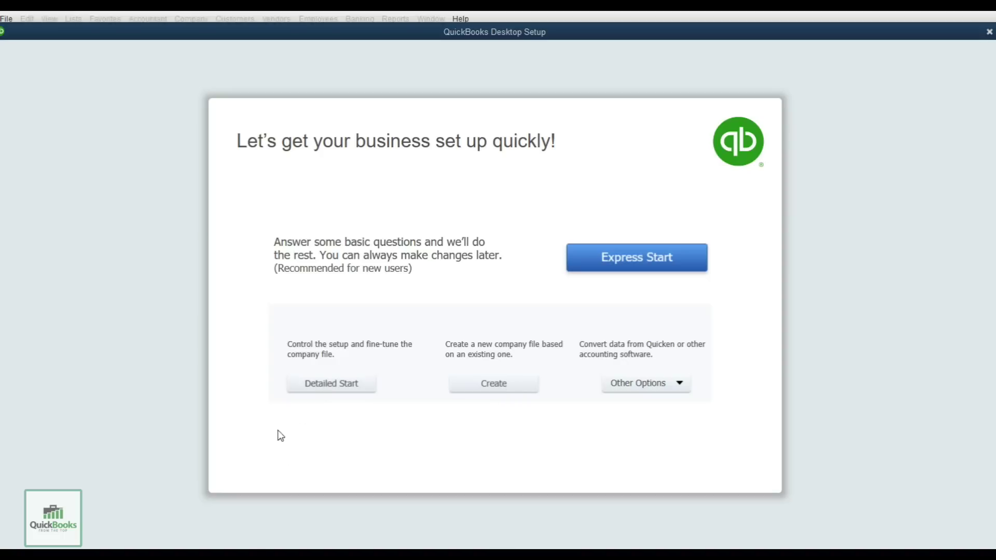
Choose Detailed Start to begin the EasyStep Interview for a new company
click(329, 386)
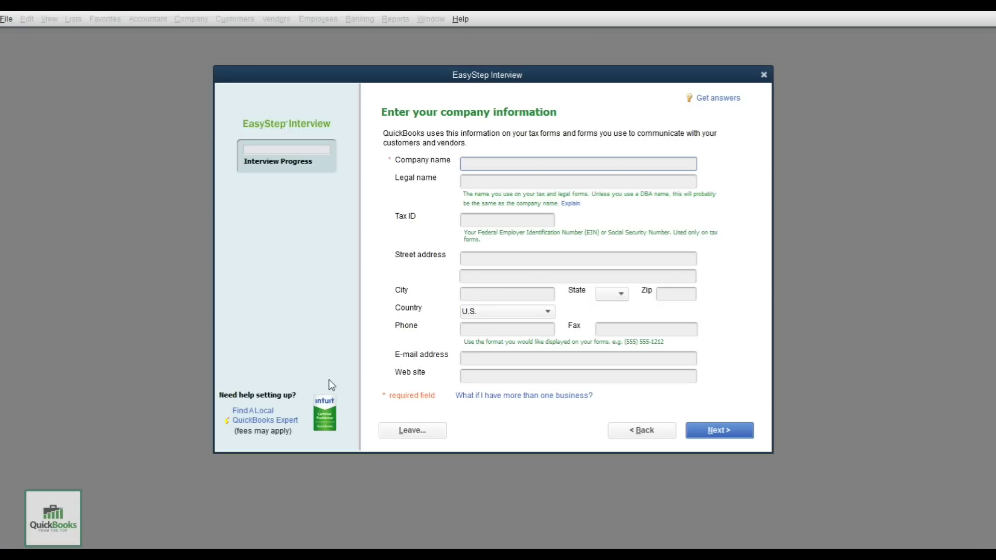
Enter ABC Company as the company name and legal name
text(ABC Company)
key(Tab)
key(Tab)
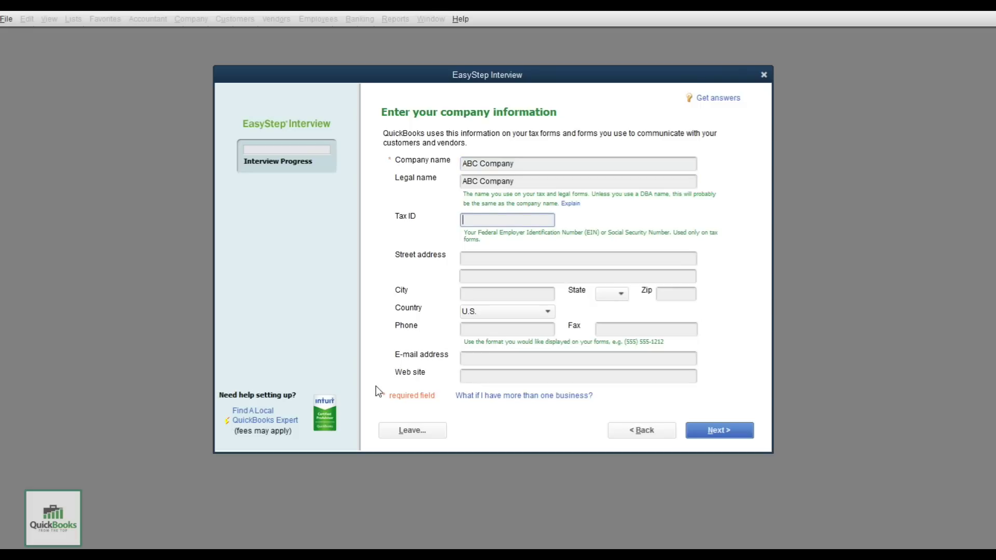
key(Tab)
Fill in the business street address, Bakersfield, CA and zip code, then continue
key(Tab)
key(Tab)
text(Bakersfield)
key(Tab)
text(CA)
key(Tab)
text(93308)
key(Tab)
key(Tab)
key(Tab)
key(Tab)
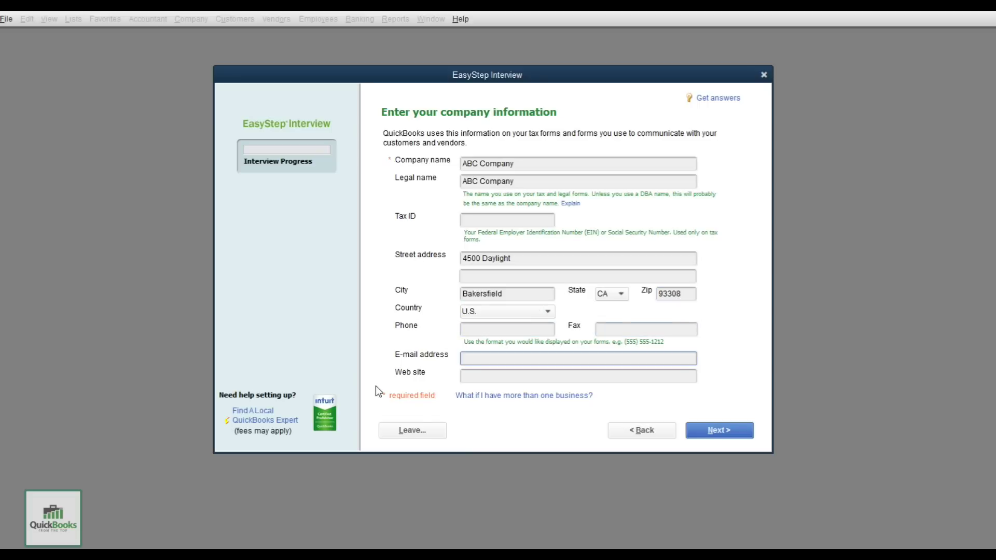
key(Tab)
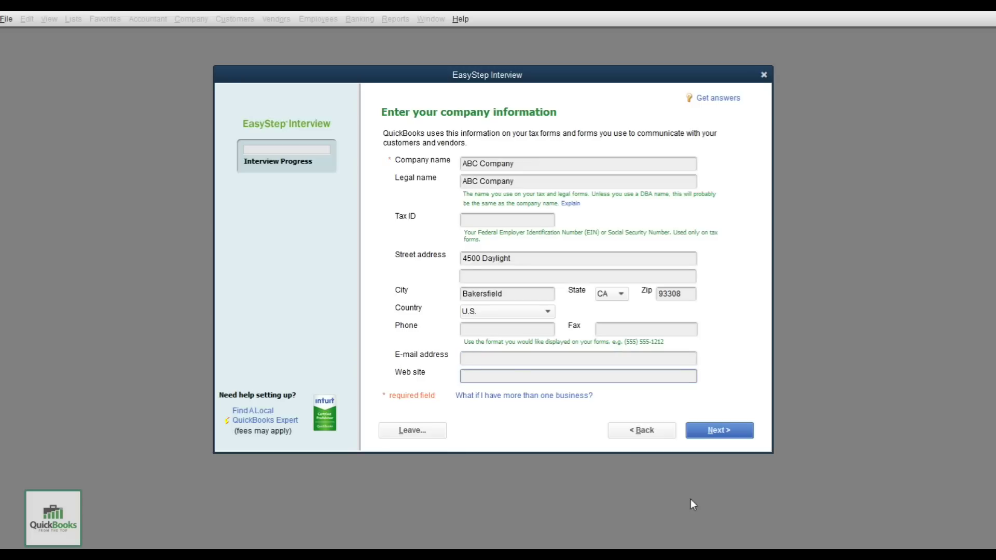
click(730, 431)
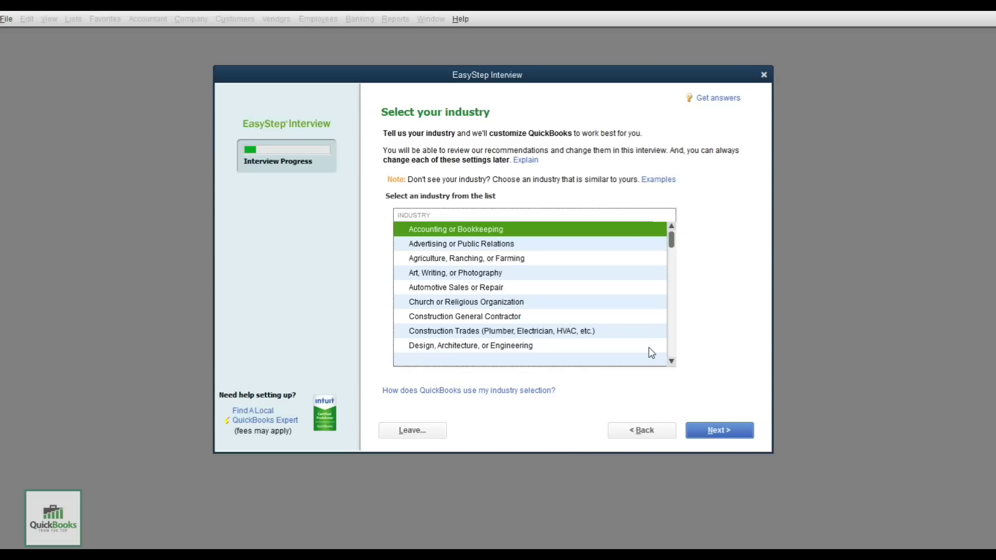
Pick General Product-based Business from the bottom of the industry list and continue
drag(673, 245, 680, 345)
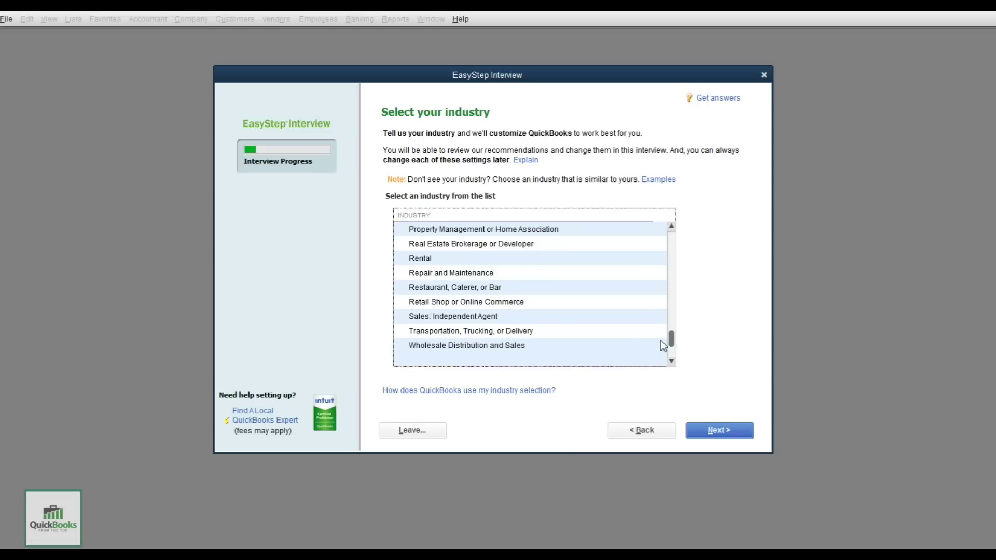
drag(671, 341, 673, 356)
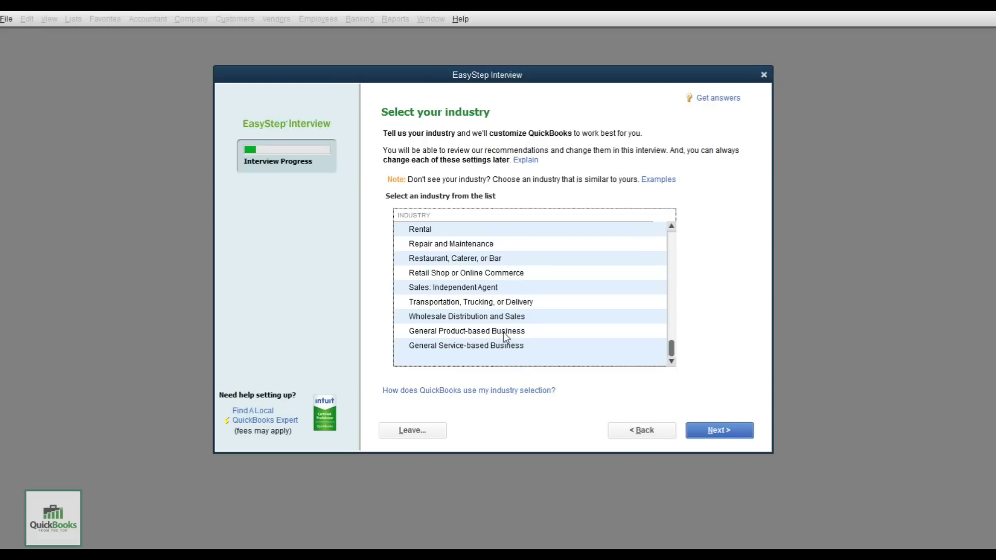
click(504, 336)
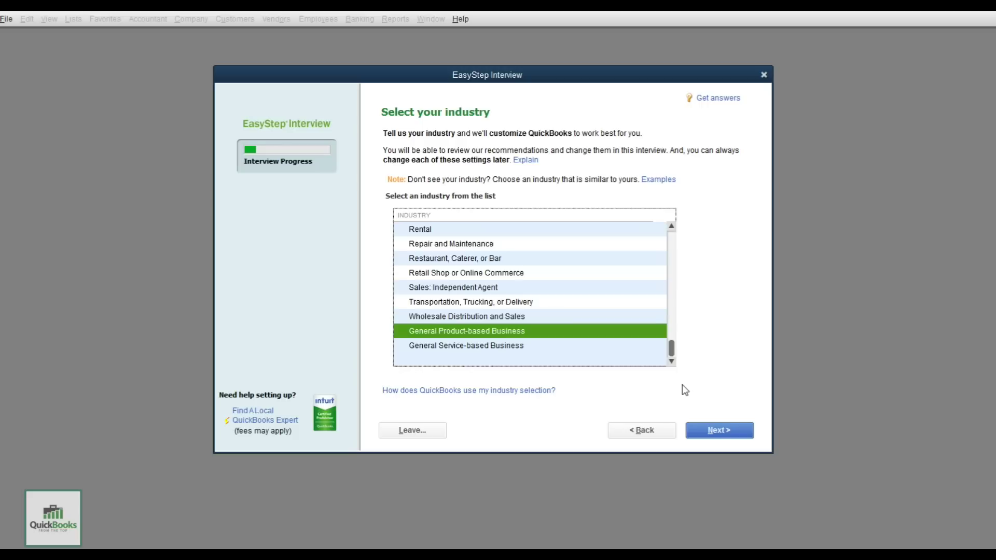
click(713, 432)
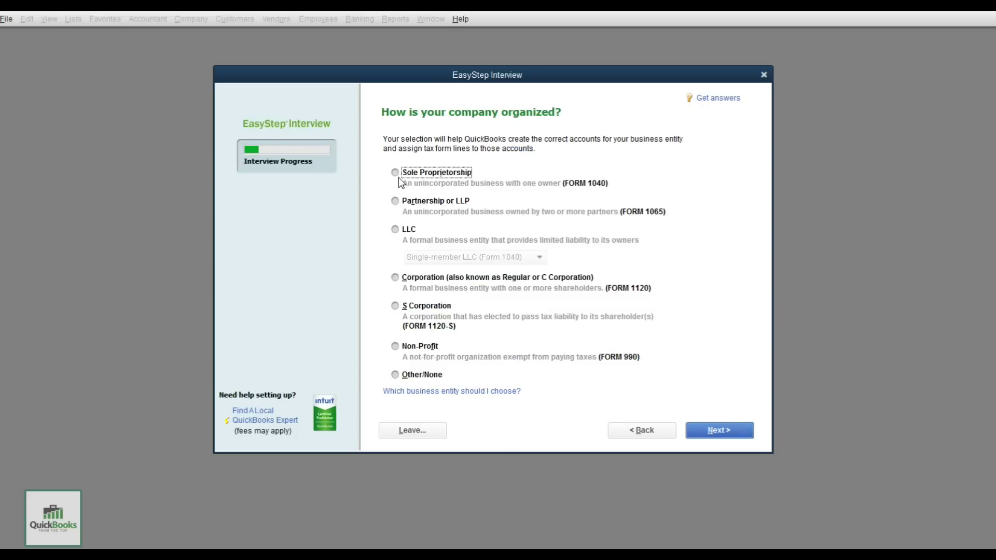
Choose Corporation (Form 1120) as the company structure and continue
click(395, 278)
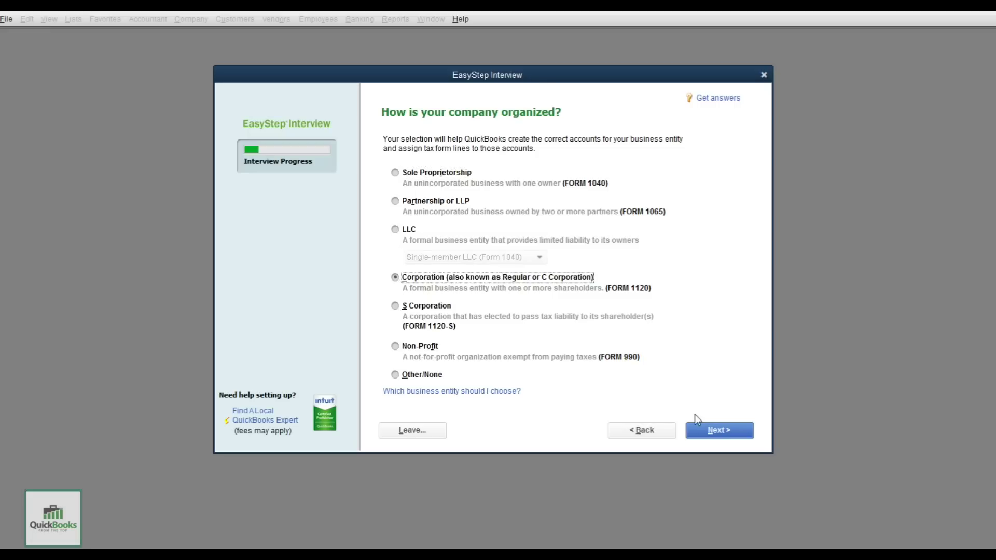
click(715, 435)
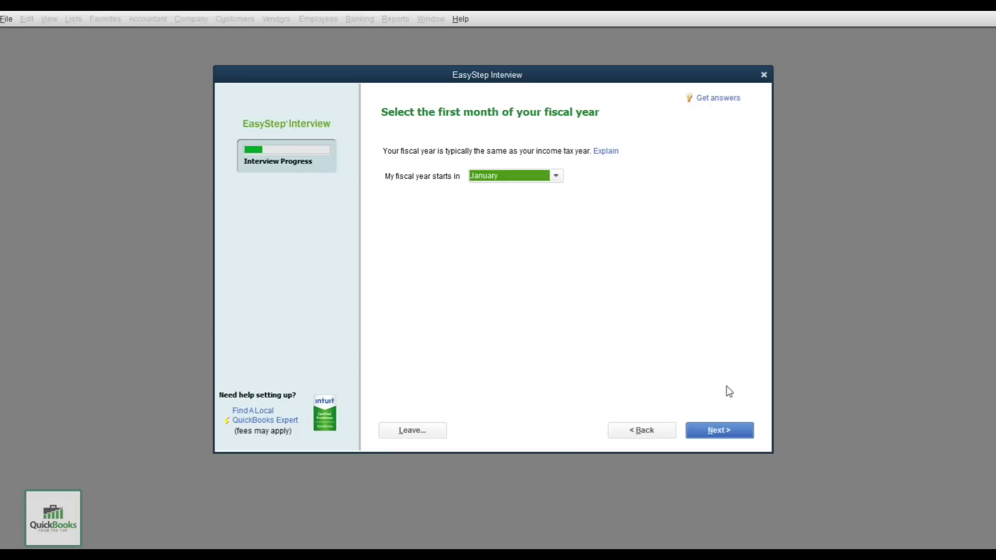
Keep January as the fiscal year start and skip the administrator password
click(738, 431)
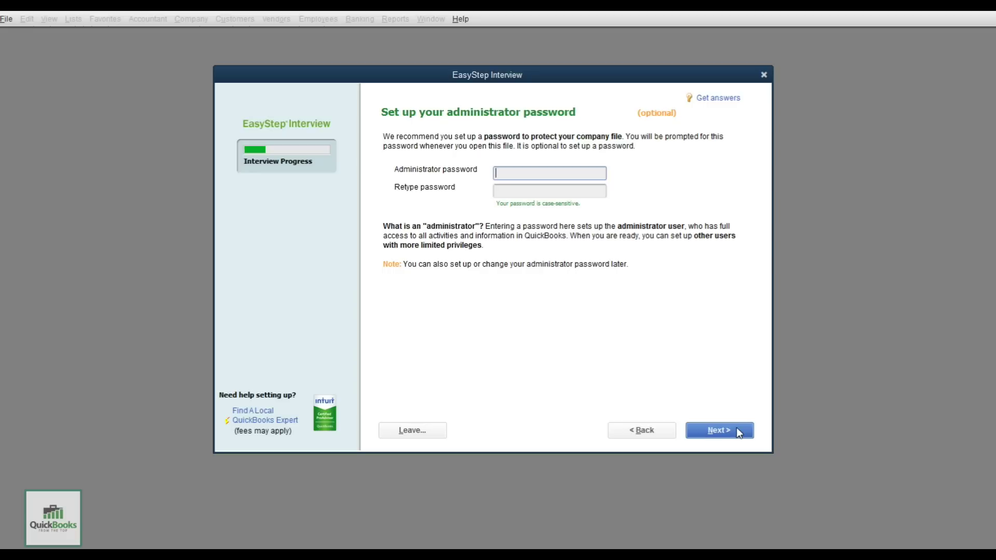
click(739, 433)
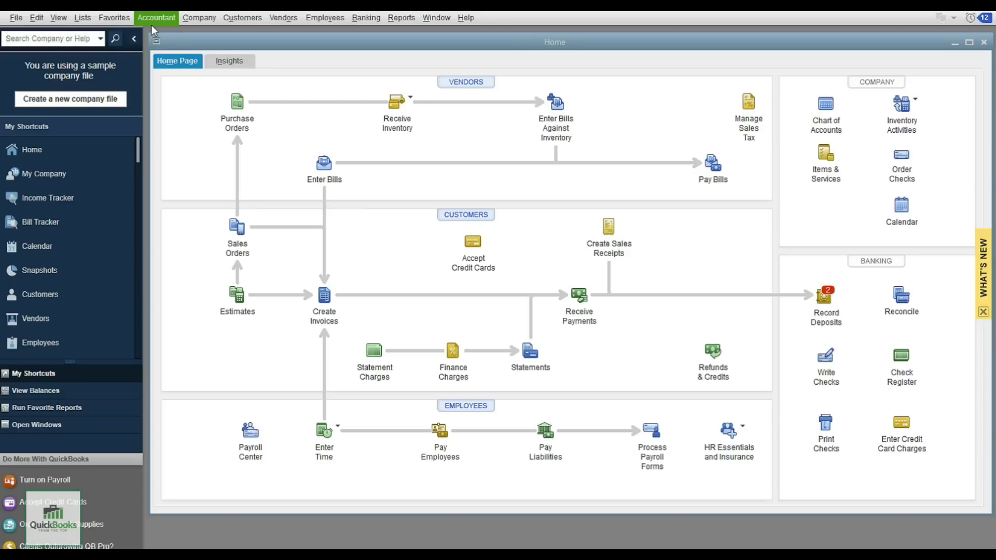
click(192, 20)
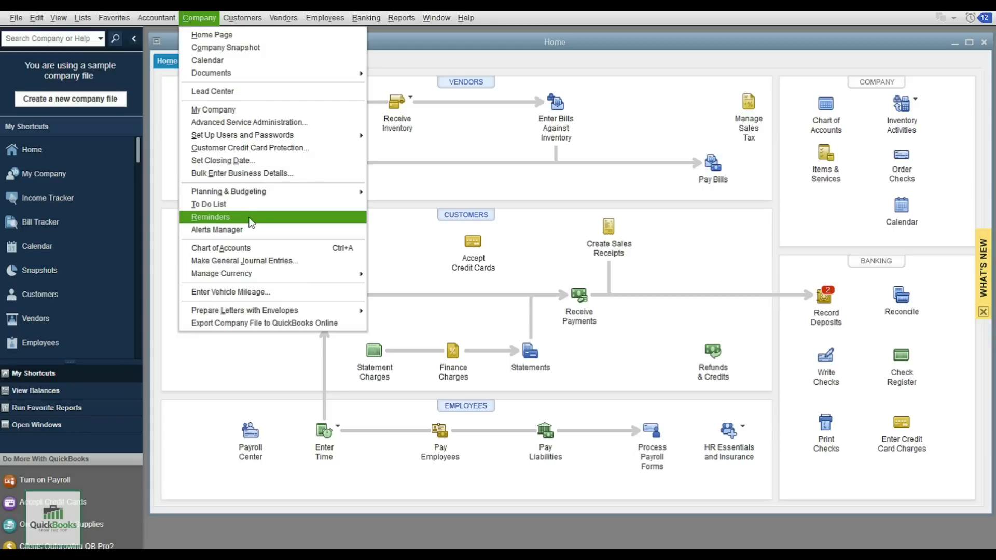
mouse_move(247, 14)
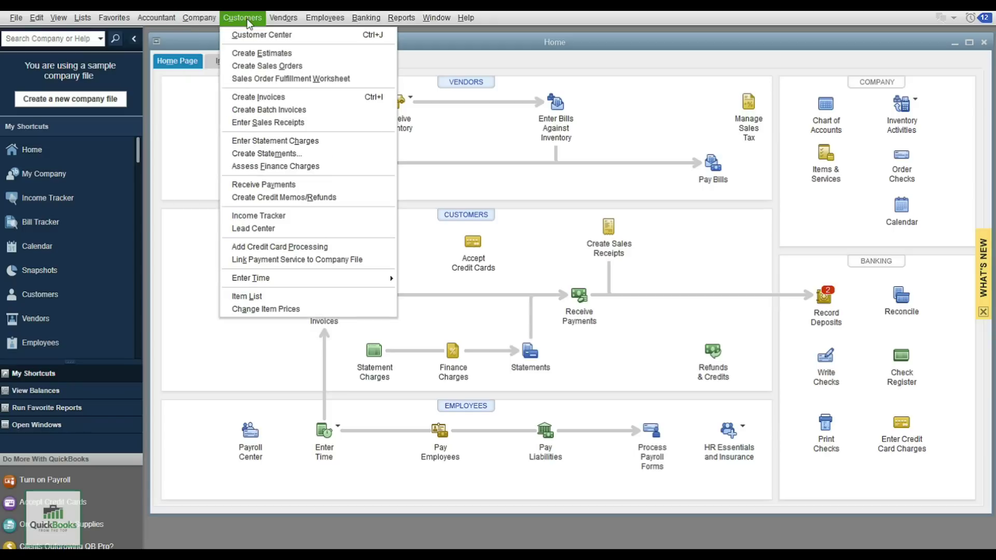
mouse_move(278, 21)
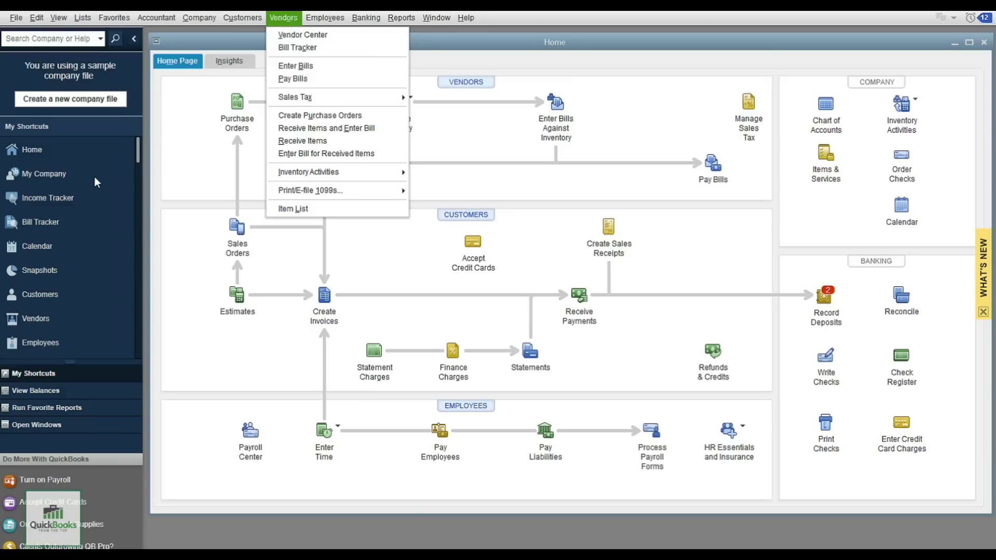
click(52, 175)
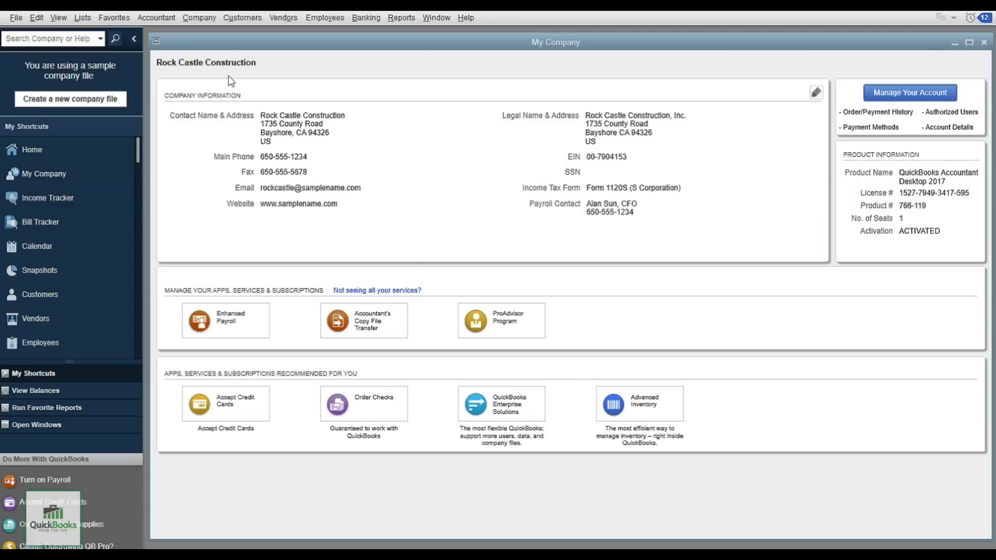
click(231, 20)
click(191, 18)
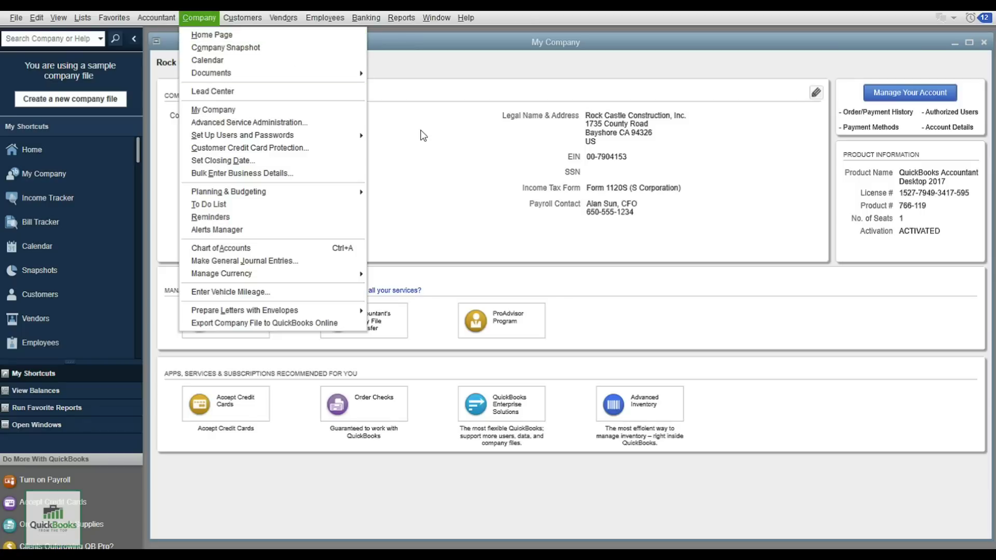
key(Escape)
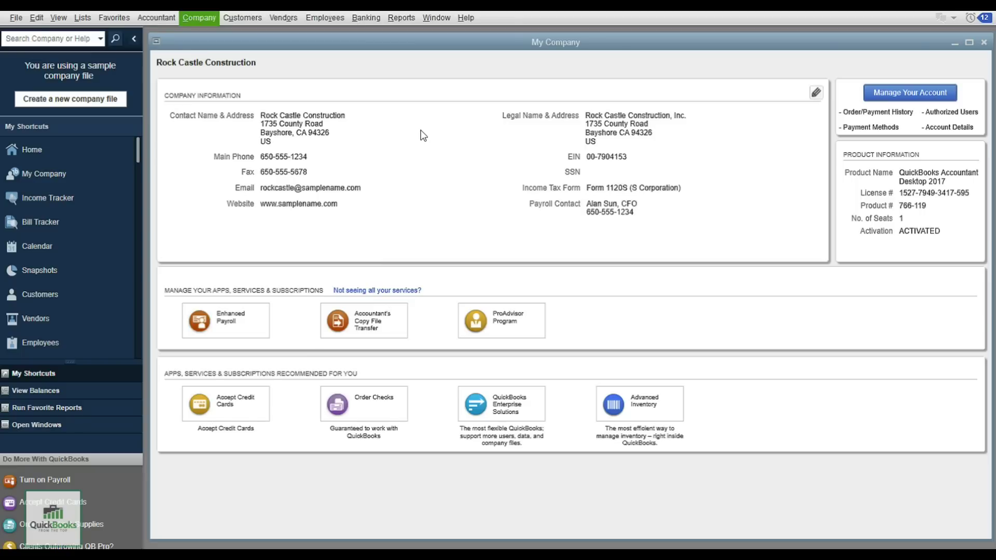
key(Escape)
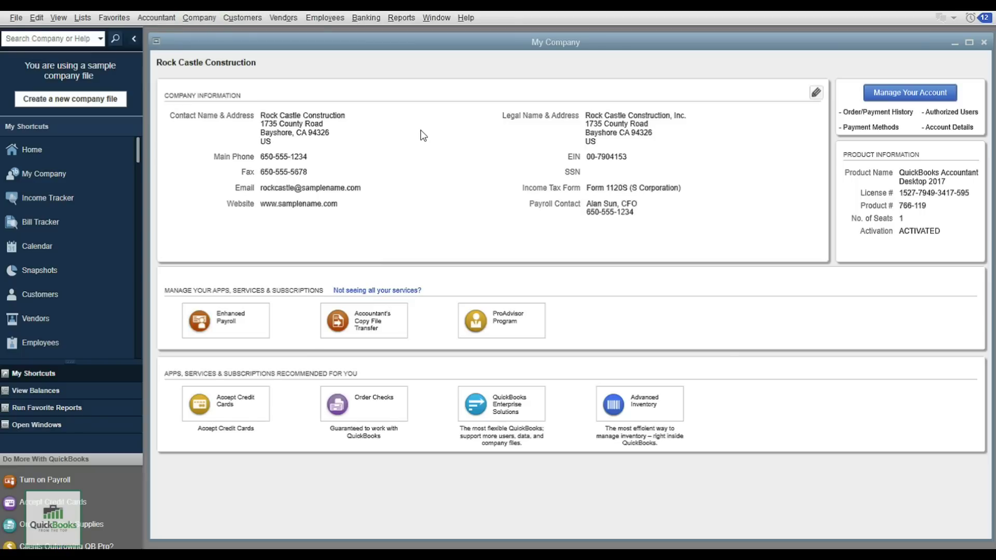
key(Escape)
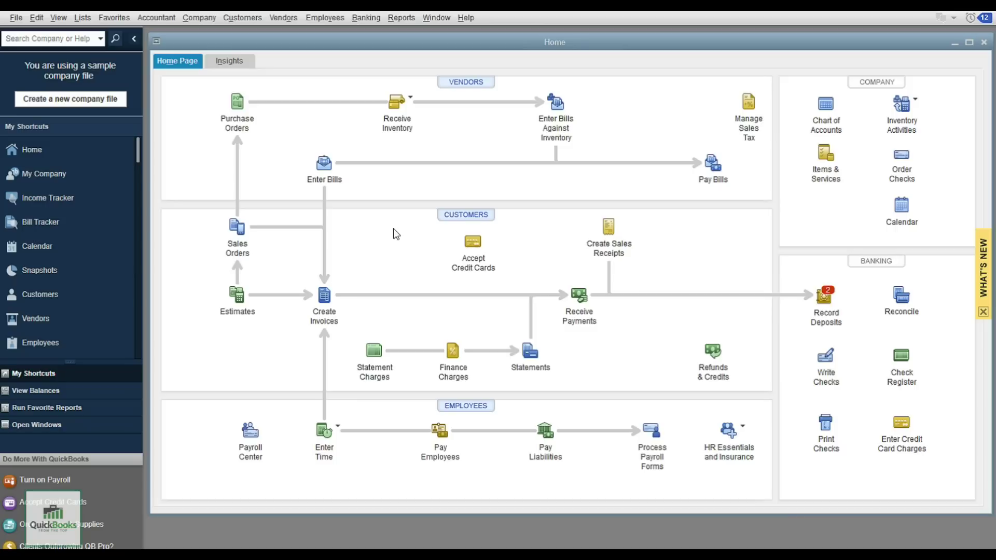
click(16, 19)
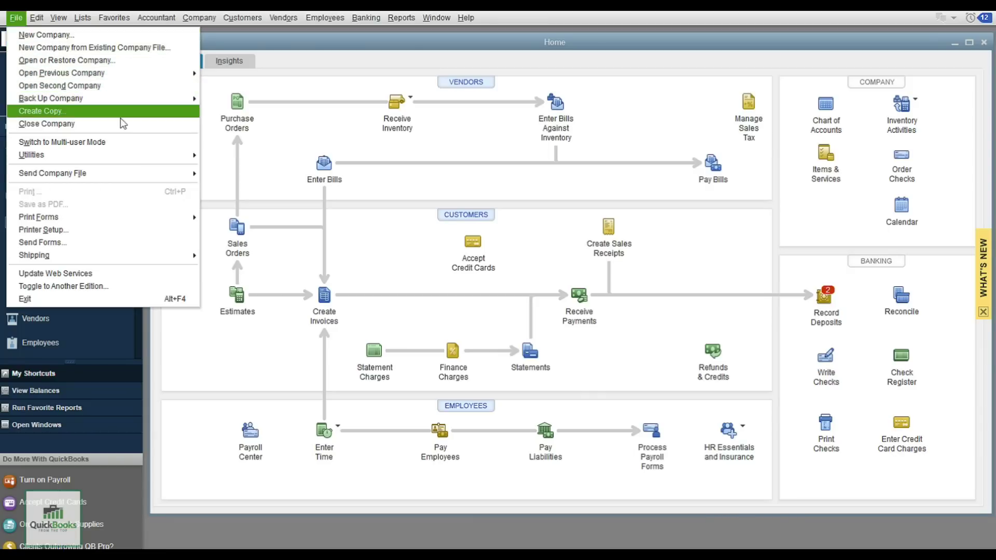
mouse_move(185, 159)
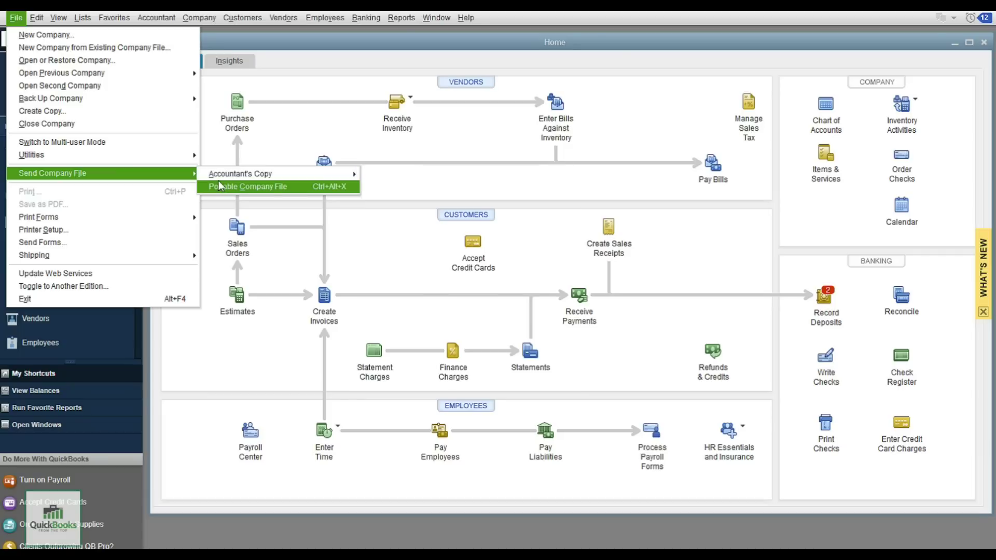
mouse_move(220, 180)
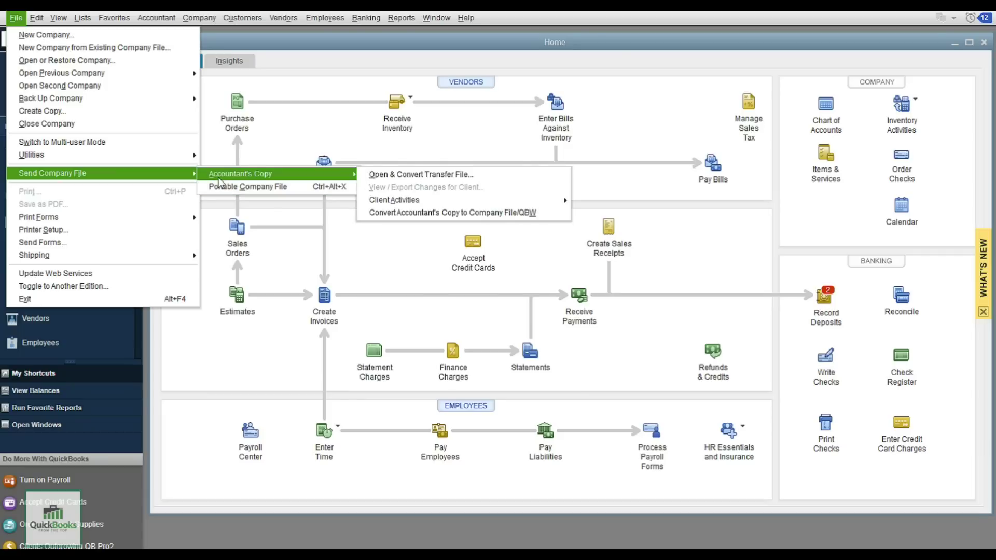
click(280, 137)
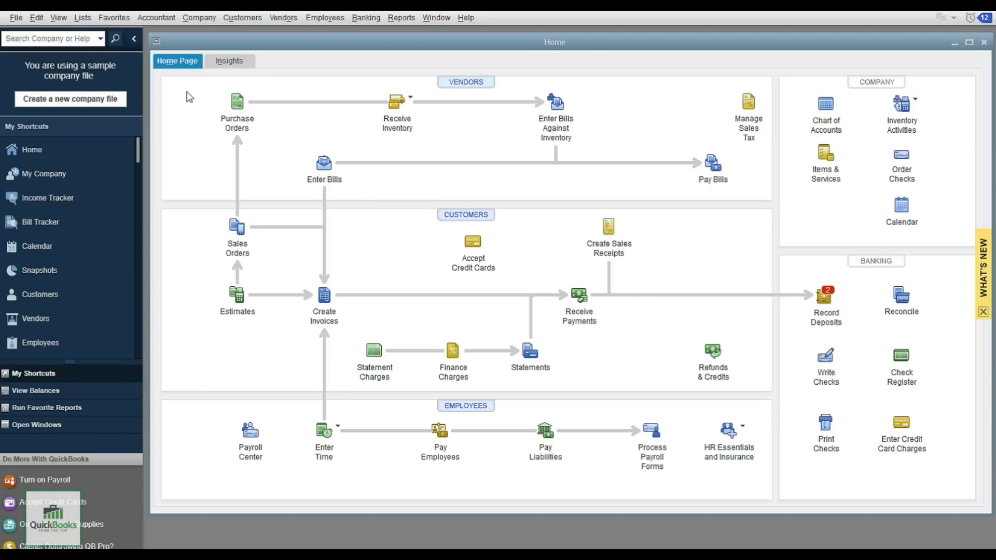
Turn on 'Pressing Enter moves between fields' and 'Automatically recall last transaction' in General preferences
click(37, 18)
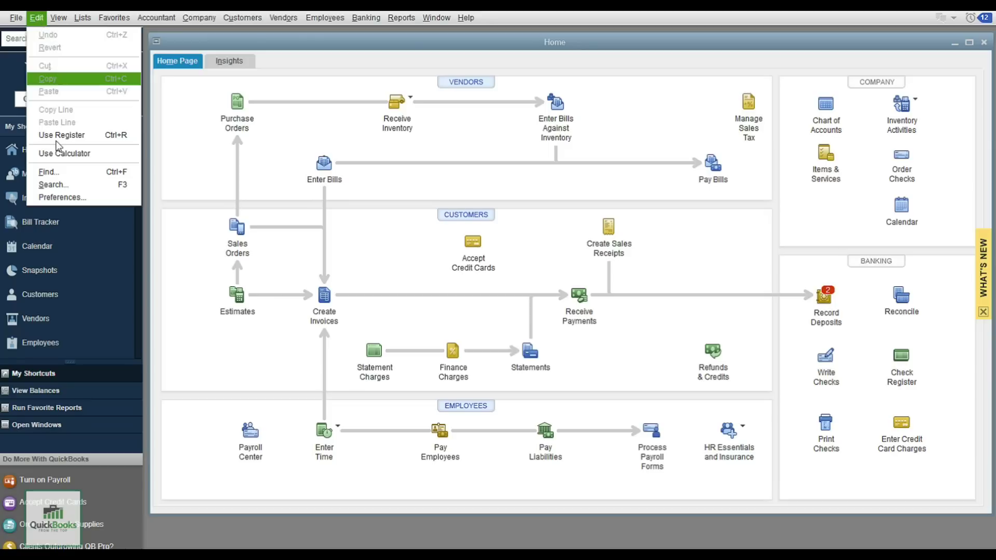
click(69, 197)
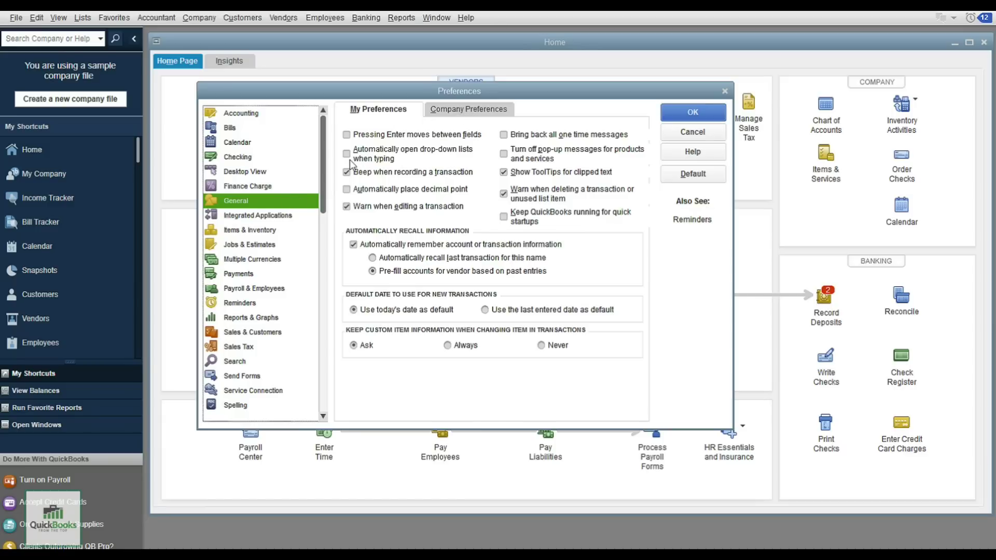
click(347, 135)
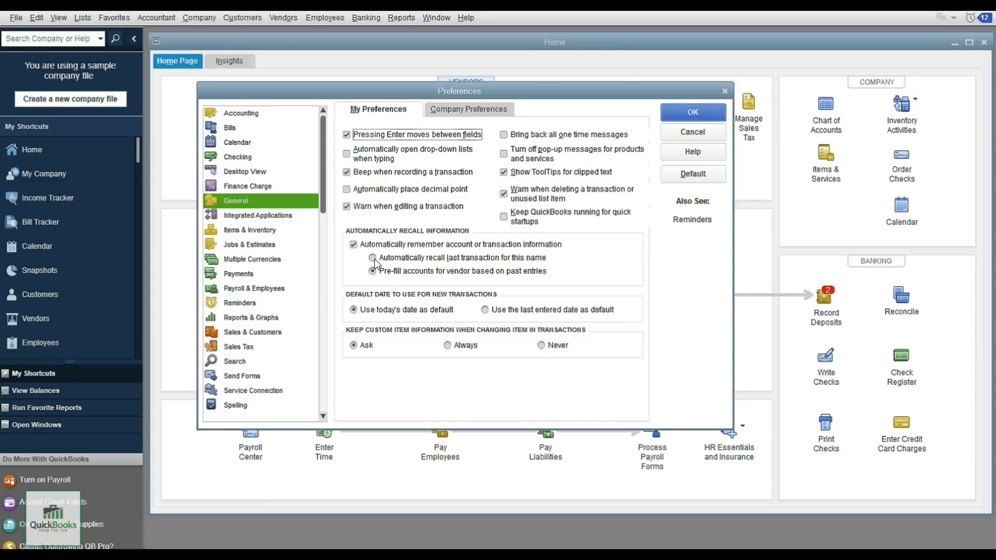
click(373, 259)
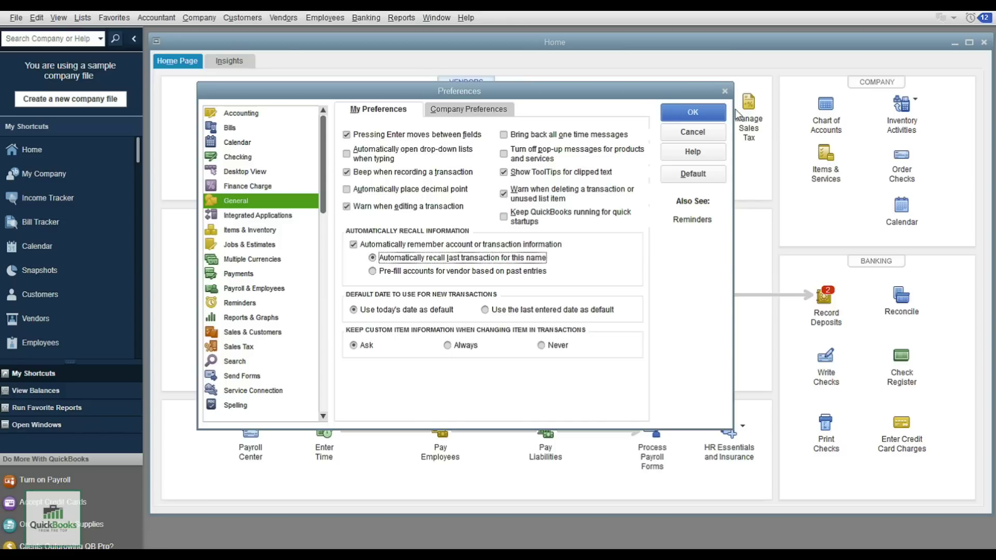
click(705, 116)
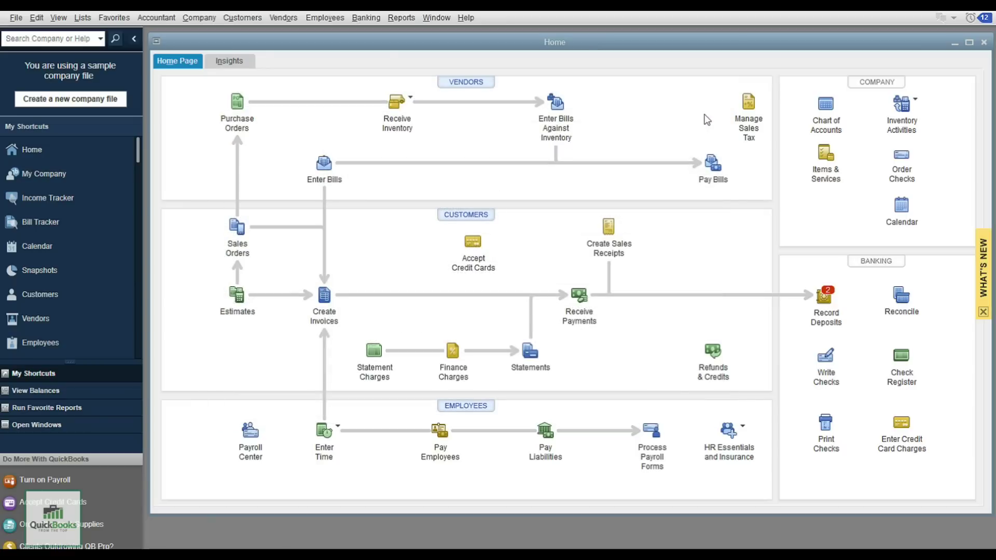
Review the company-wide Tax: 1099 preferences, then close Preferences
click(34, 18)
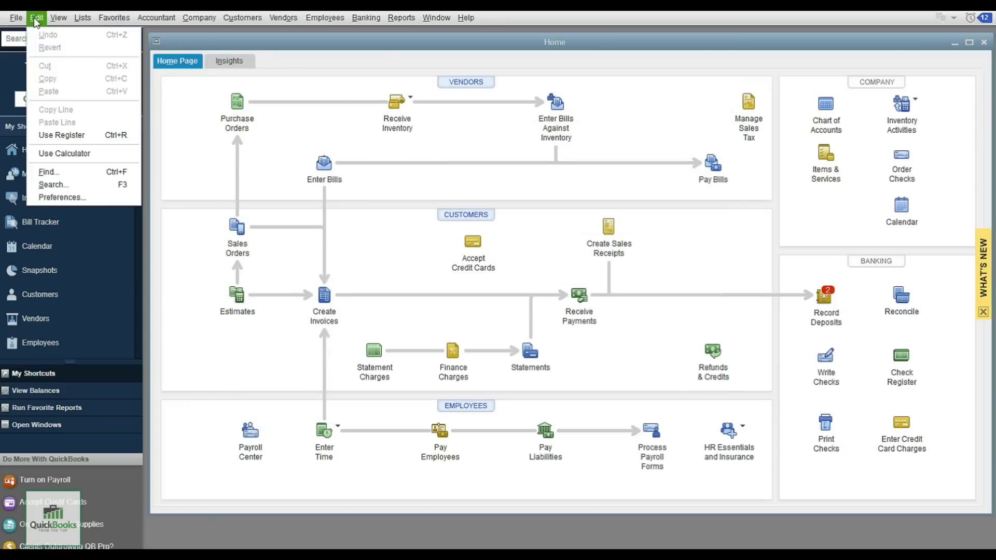
click(55, 197)
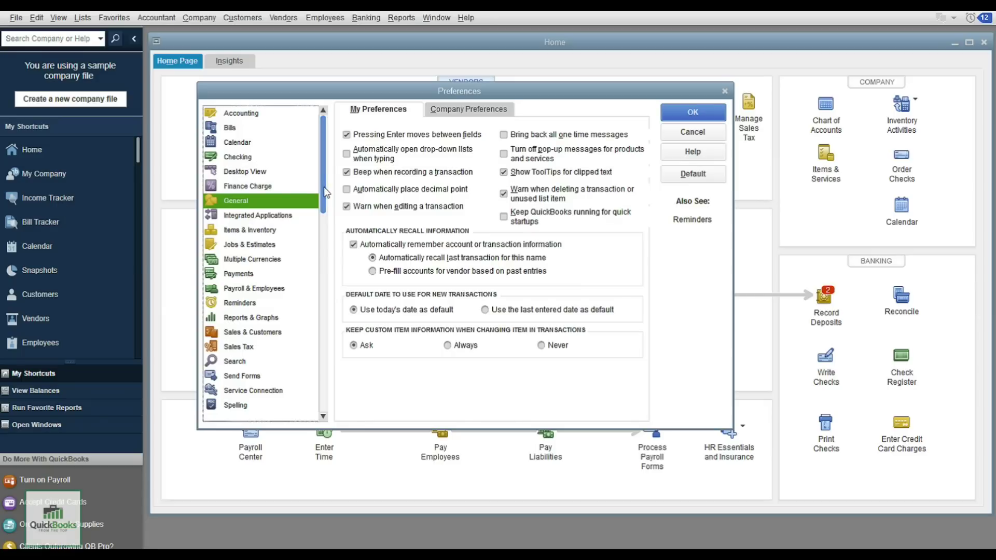
drag(324, 187, 334, 342)
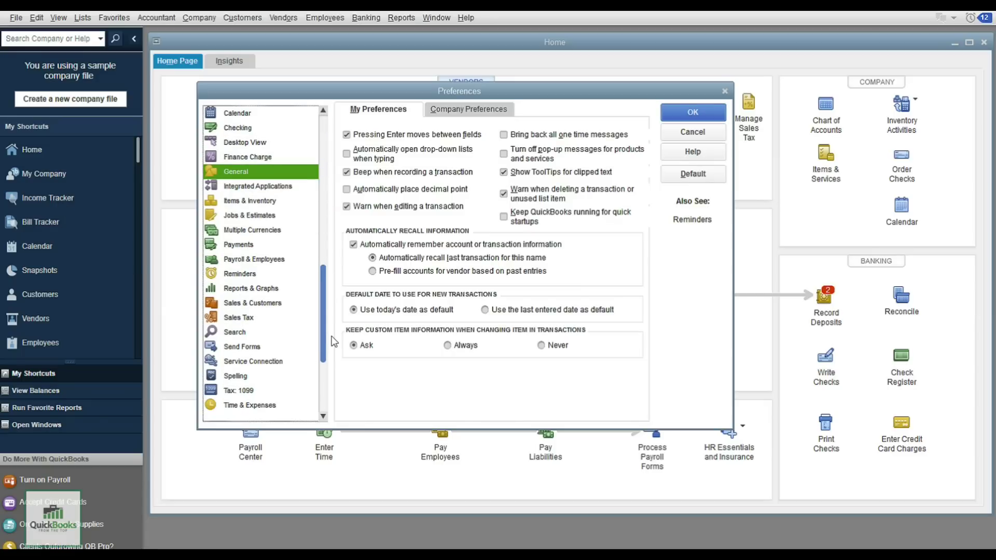
click(248, 390)
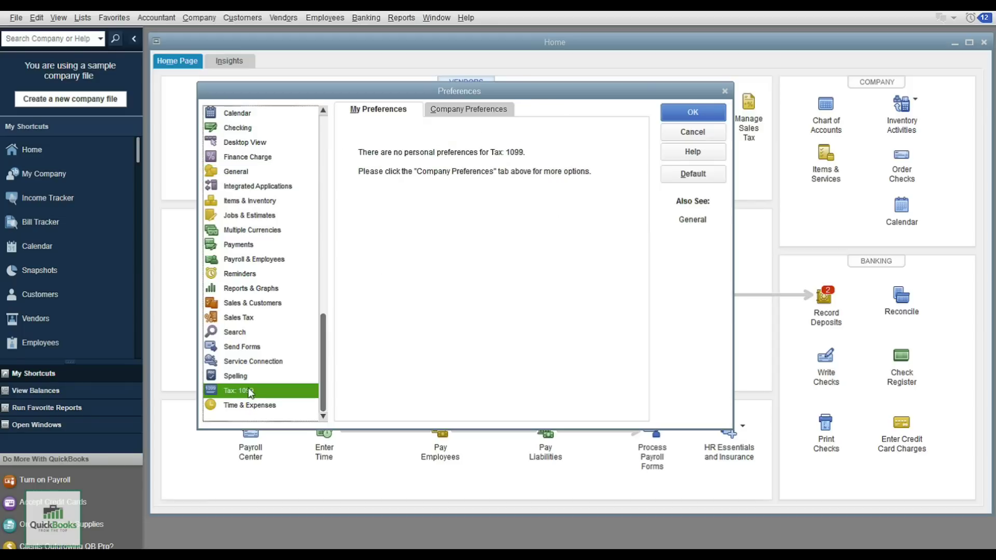
click(453, 115)
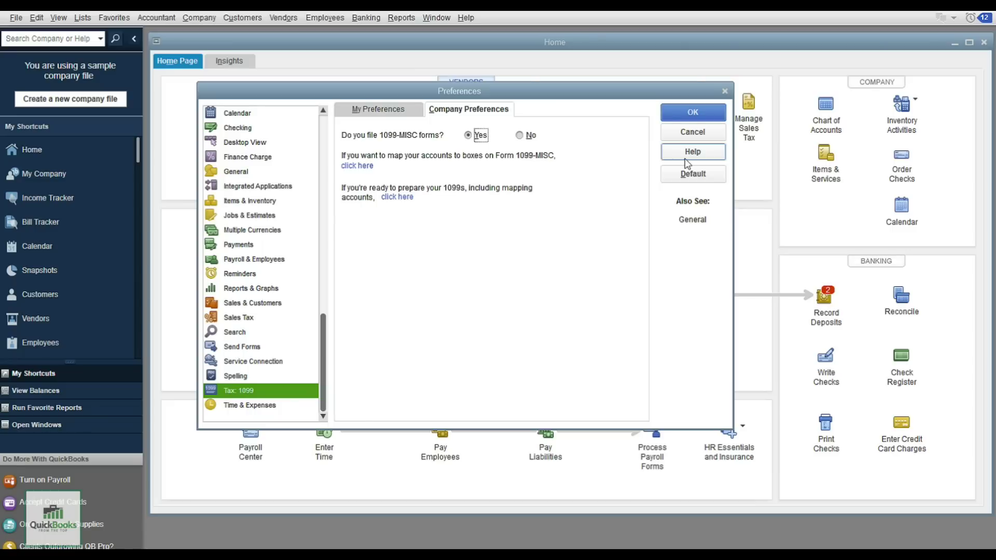
click(724, 91)
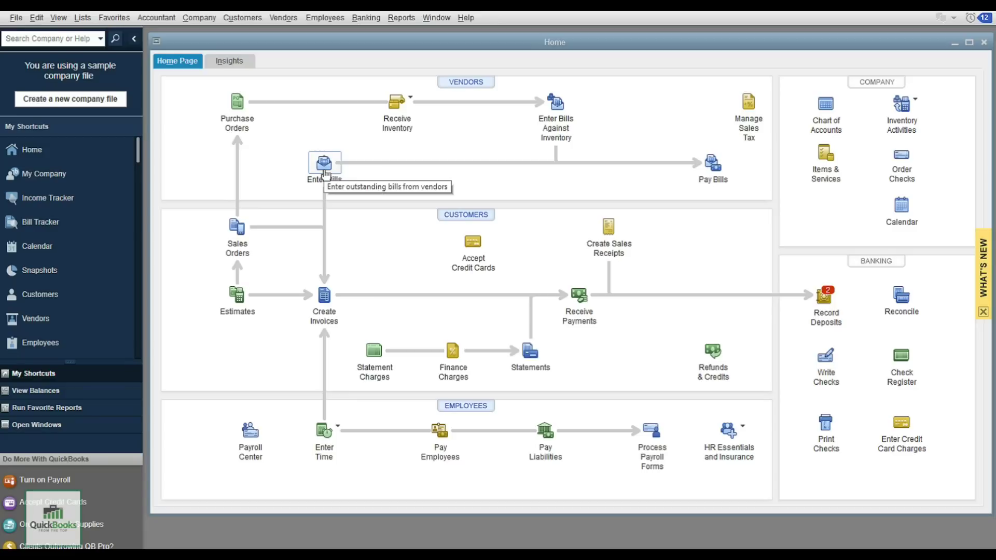
Start a new bill and enter ABC Company as its vendor
click(324, 165)
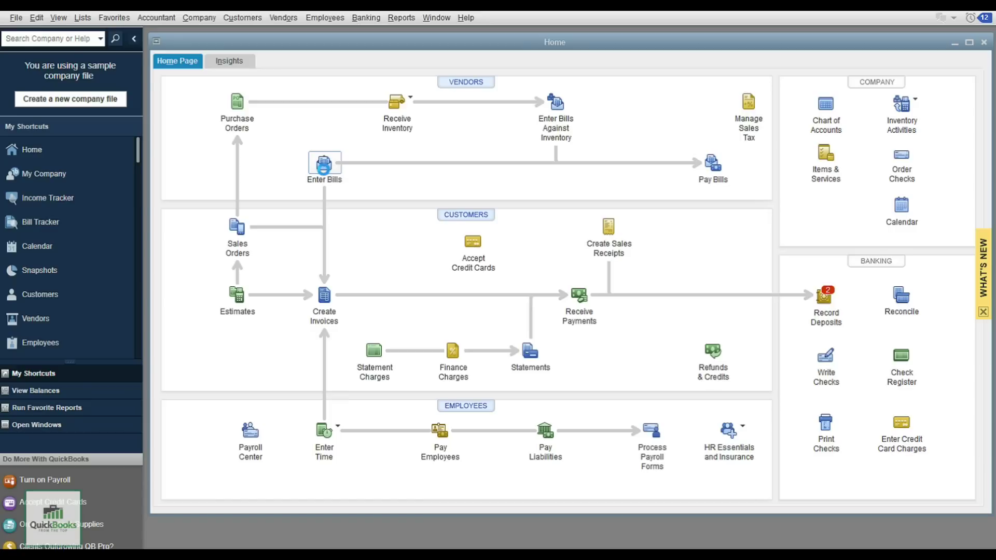
drag(738, 217, 721, 89)
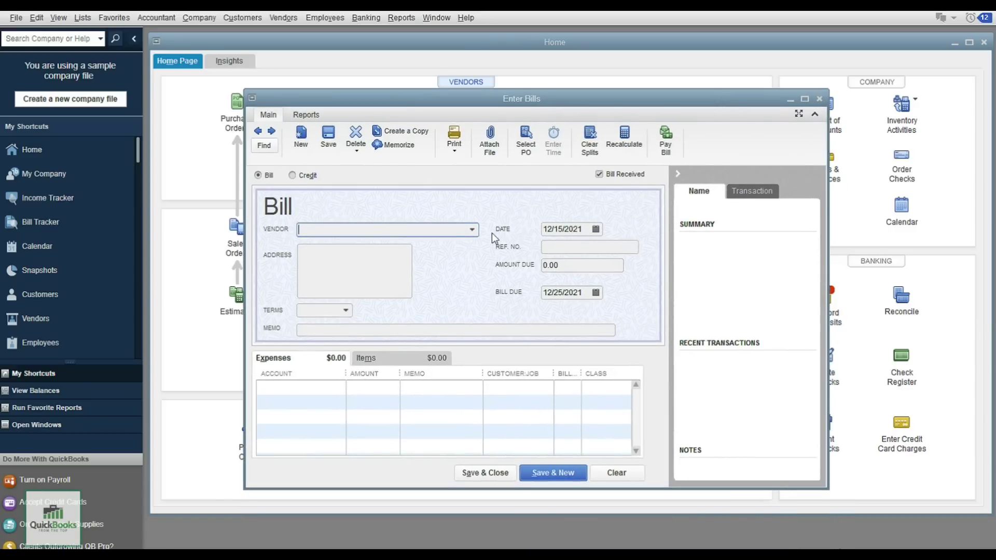
click(473, 229)
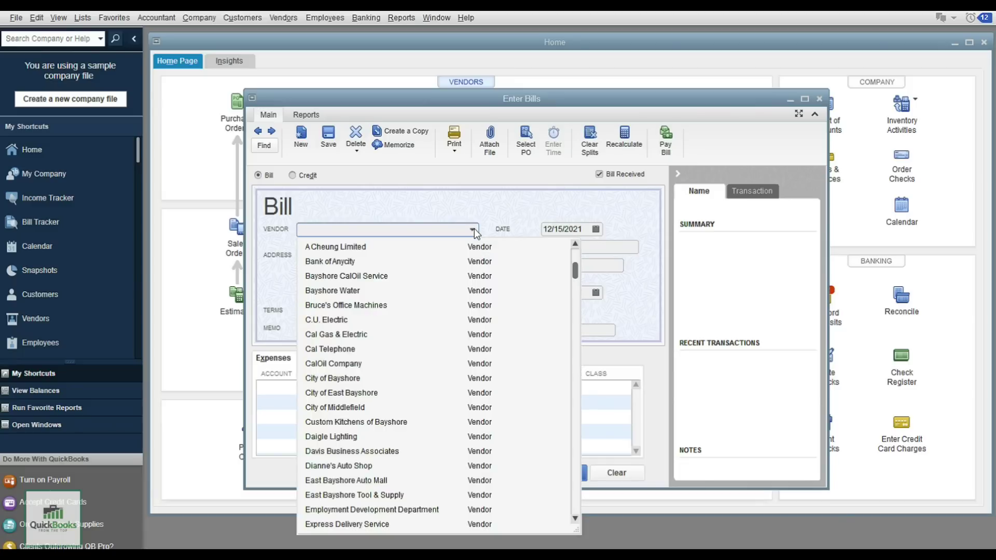
text(A)
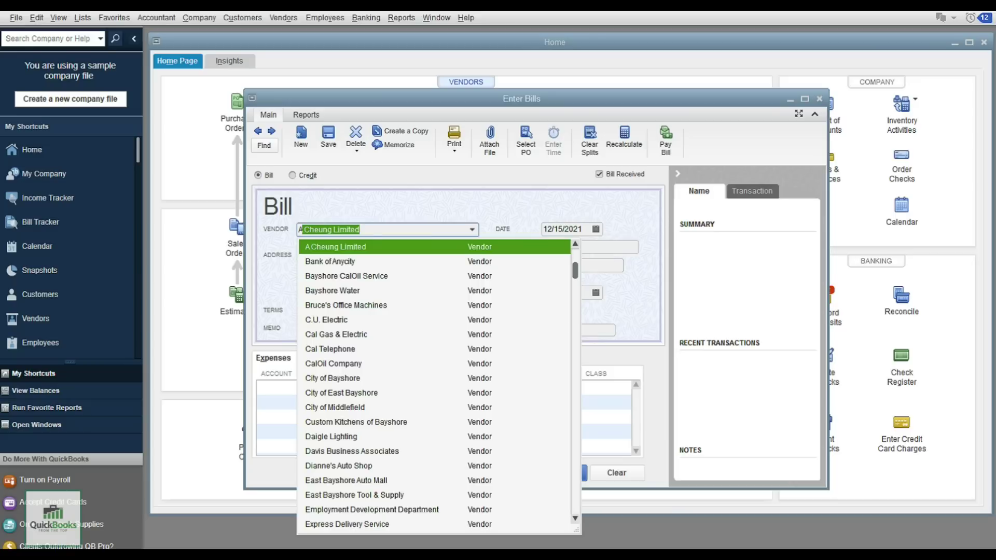
text(BC Company)
key(Tab)
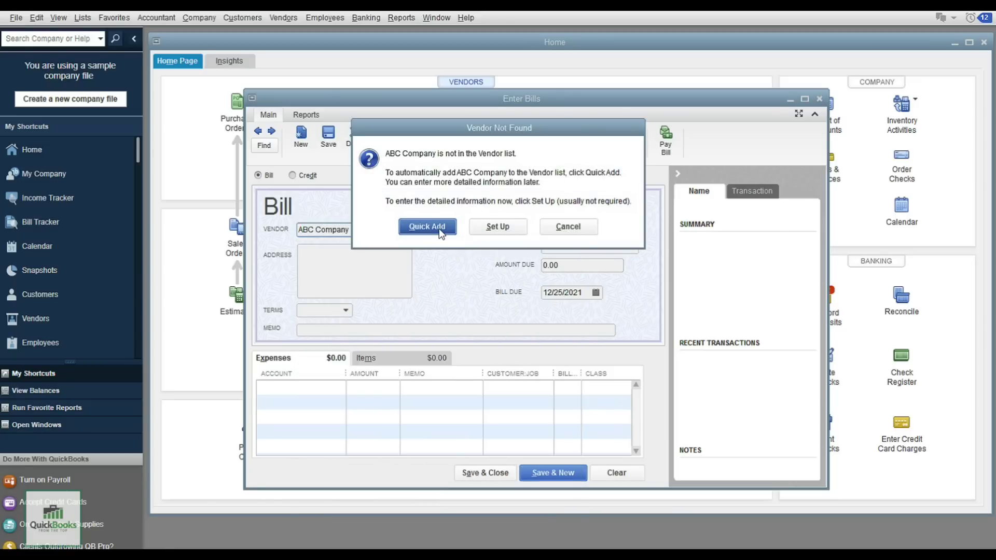
Create ABC Company as a new 1099-eligible vendor and agree to enter its tax ID
click(508, 231)
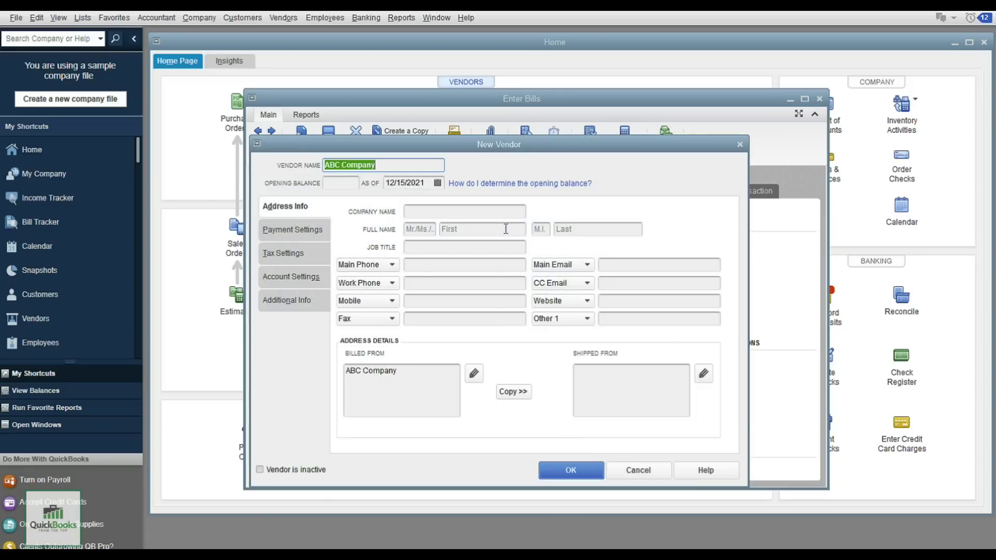
click(315, 255)
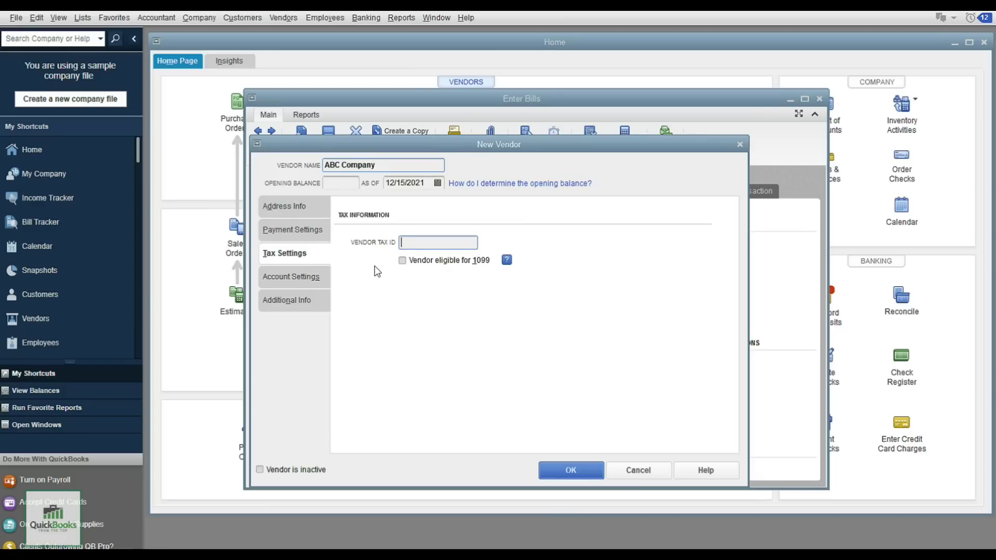
click(403, 261)
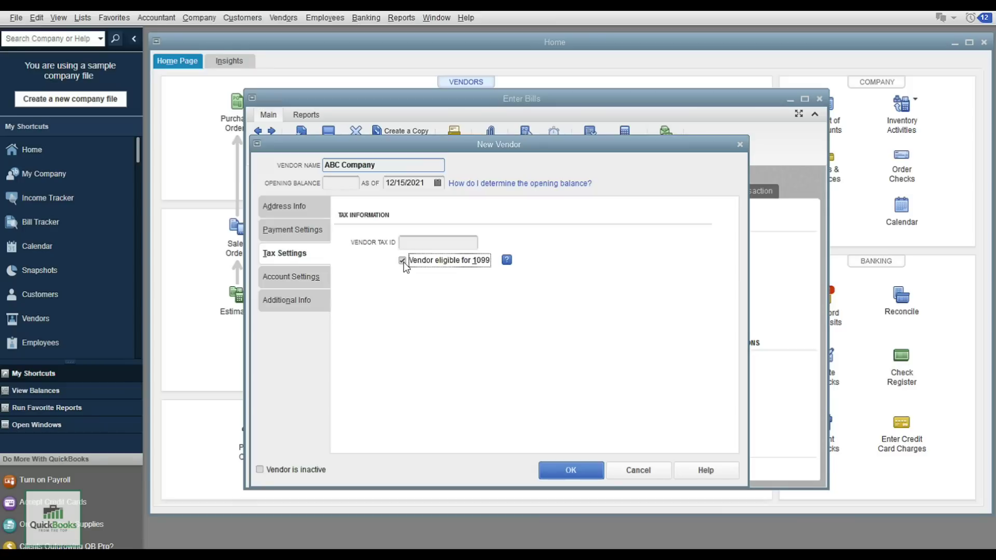
click(312, 207)
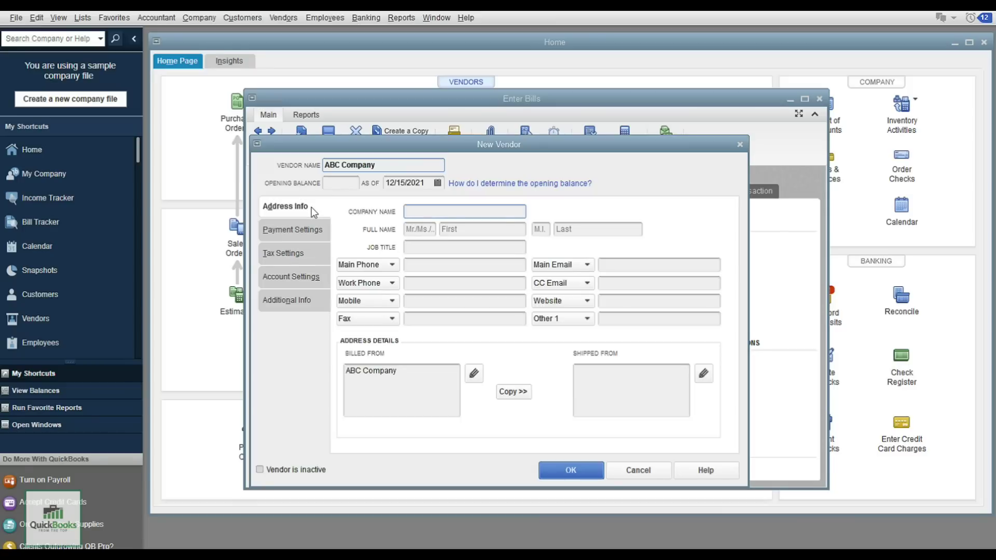
click(490, 301)
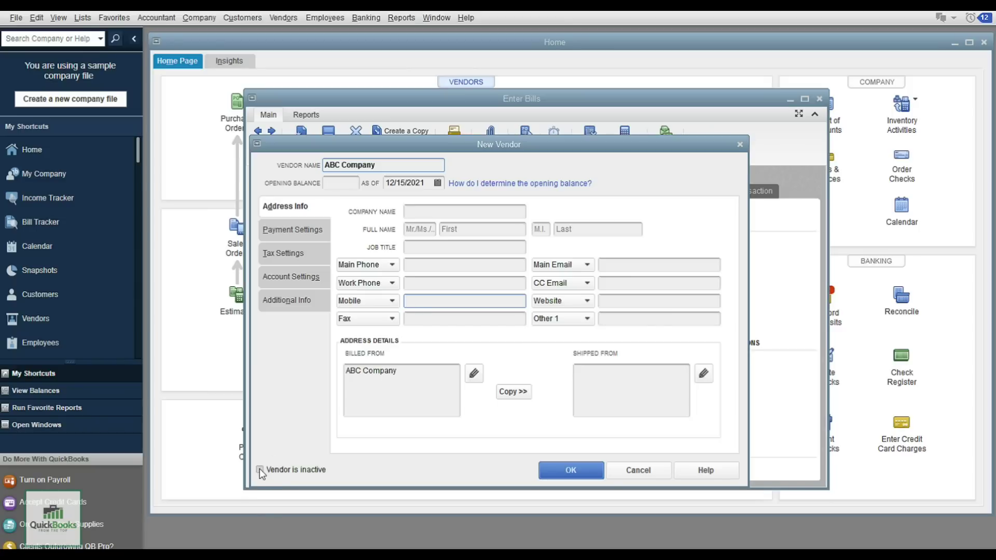
click(566, 477)
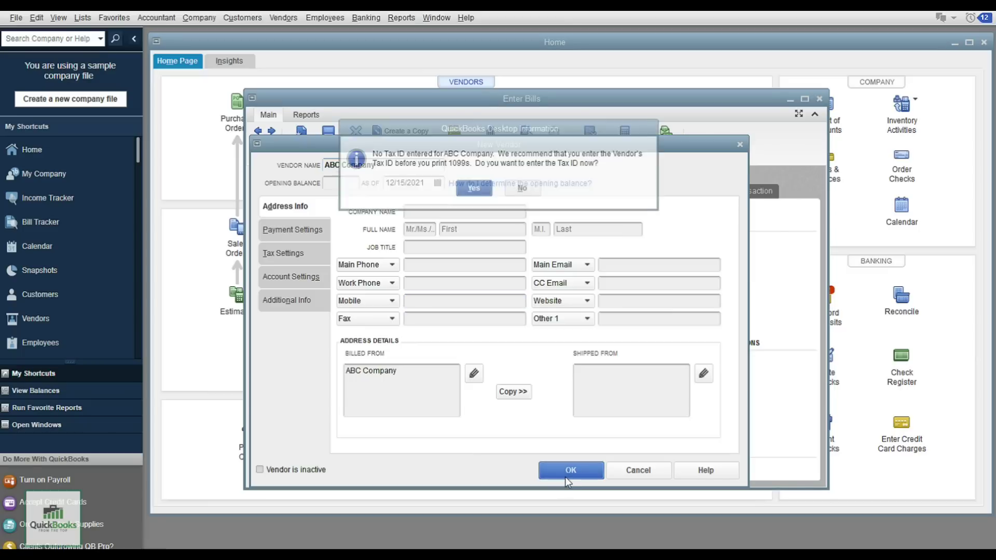
click(469, 191)
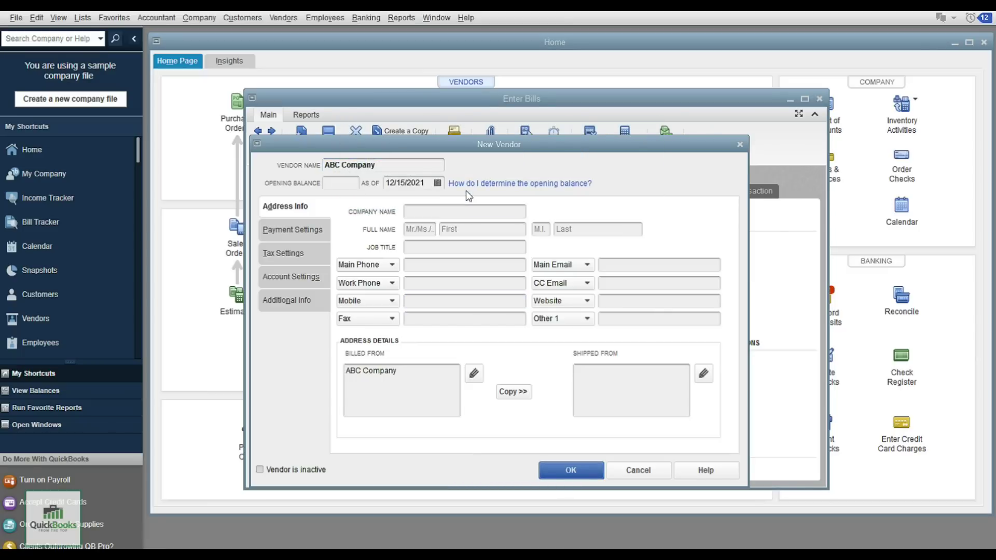
click(740, 144)
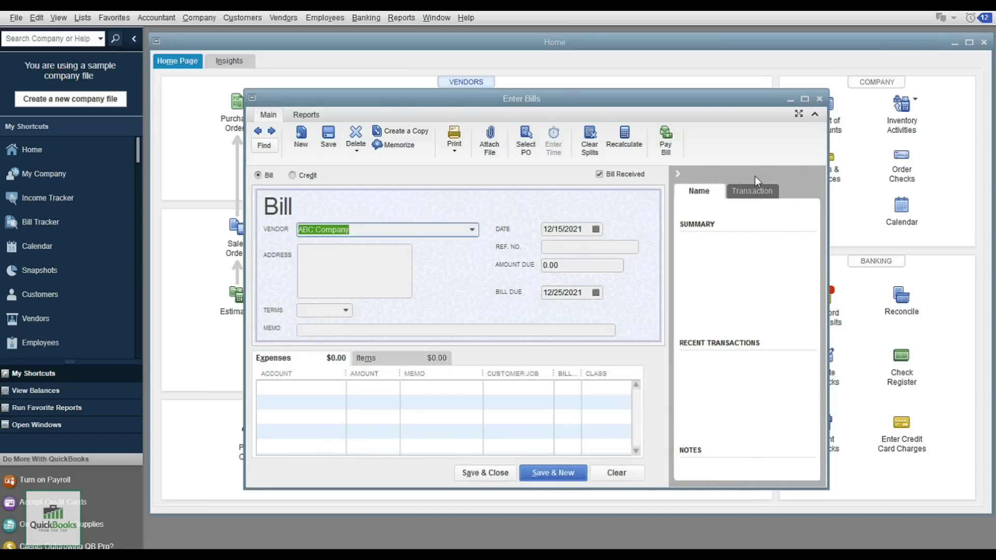
Set vendor Bayshore CalOil Service, terms 2% 10 Net 30, Ref. No. 123456 and amount 50.00
click(472, 229)
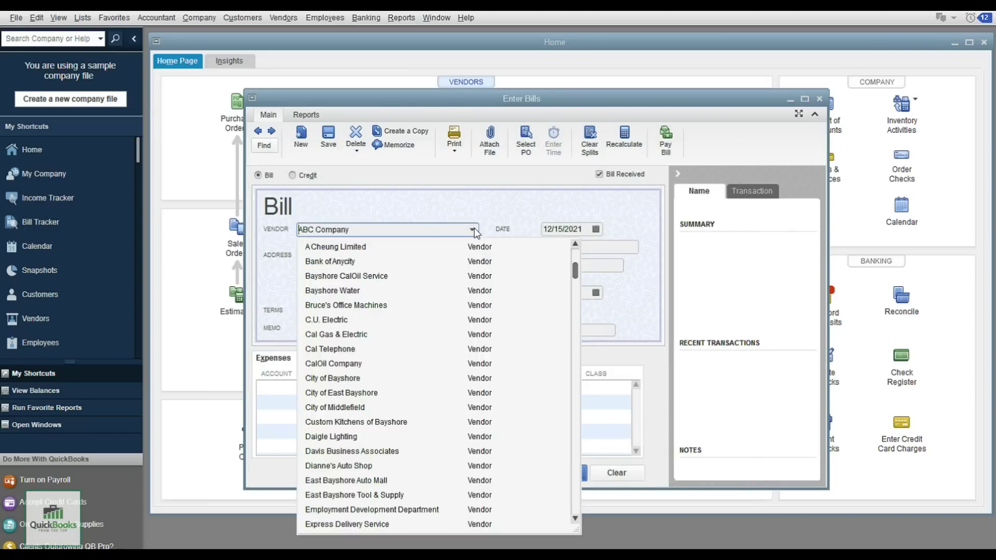
click(354, 278)
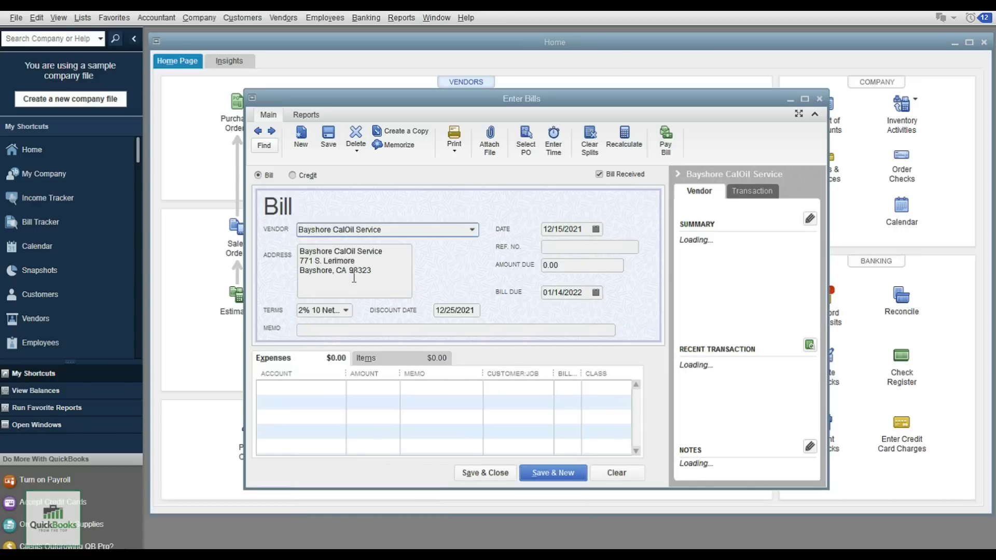
click(347, 311)
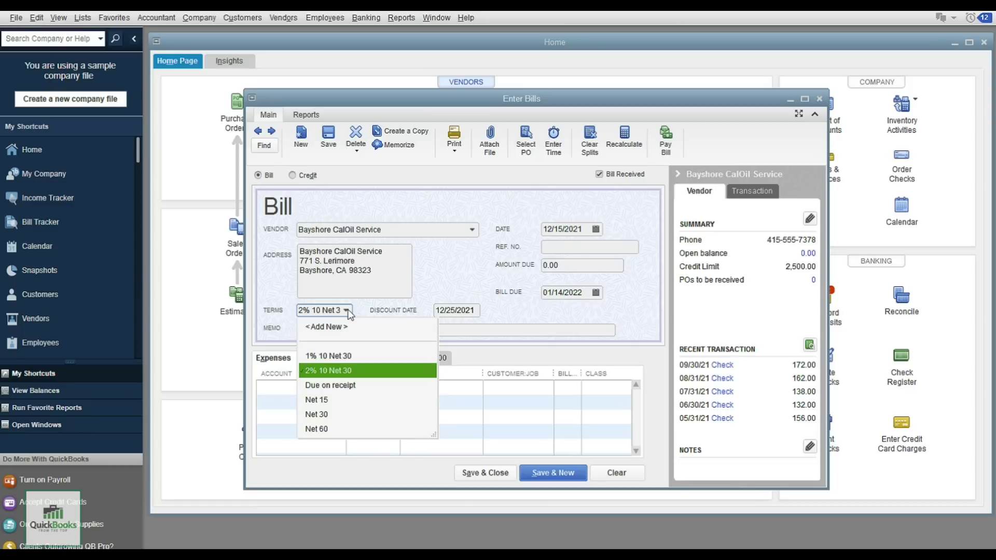
click(496, 266)
click(591, 248)
text(123456)
key(Tab)
text(50.00)
key(Tab)
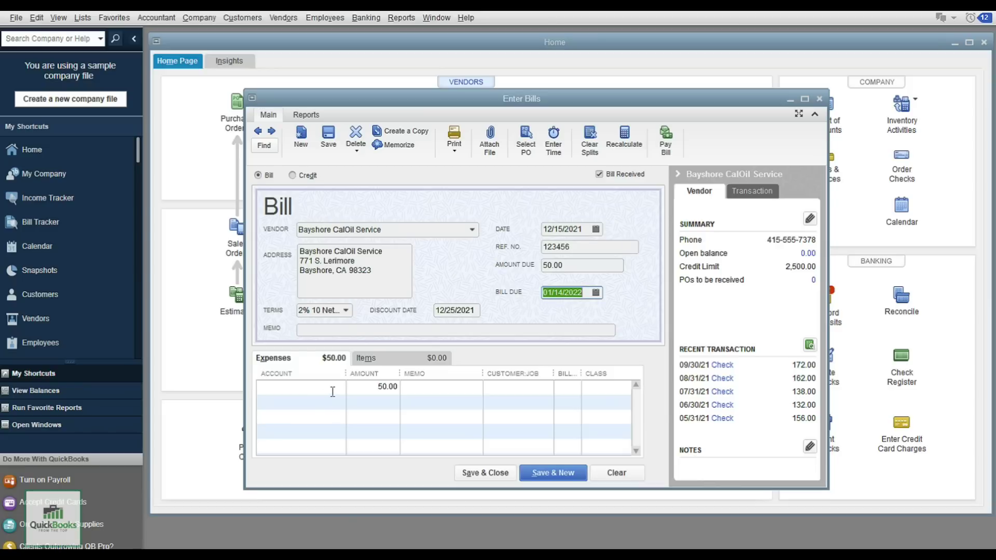
Charge the expense line to 65100 · Utilities and assign it to a customer
click(340, 387)
text(ut)
key(Tab)
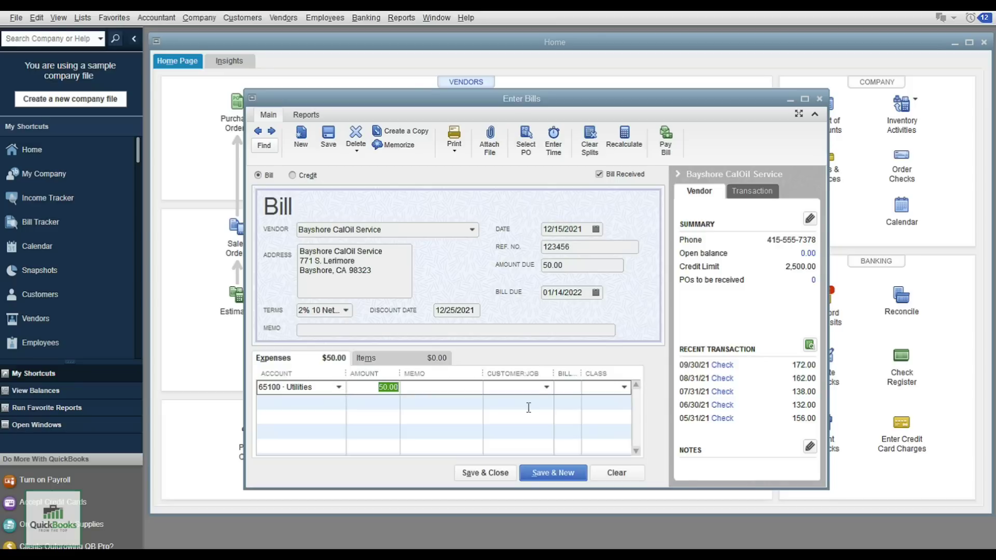
click(545, 388)
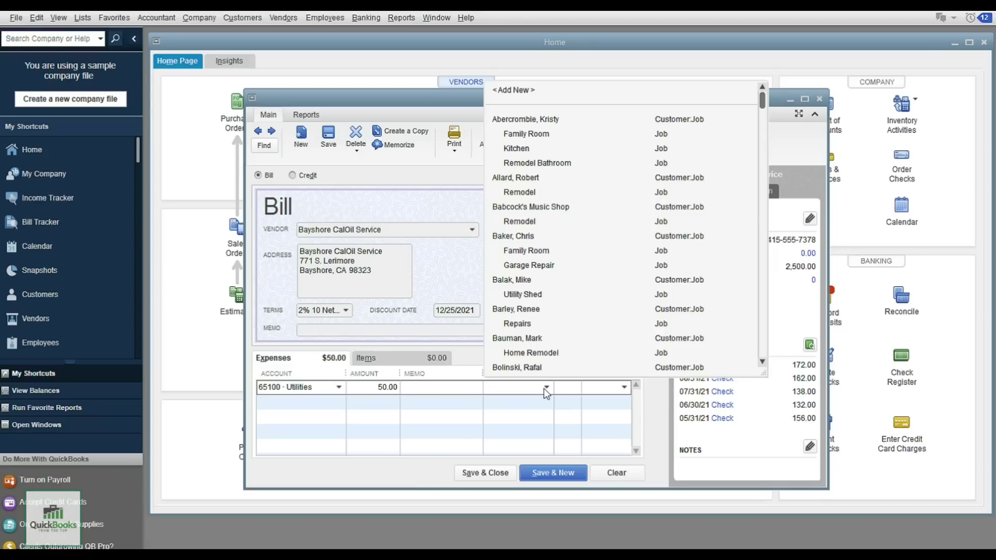
click(537, 340)
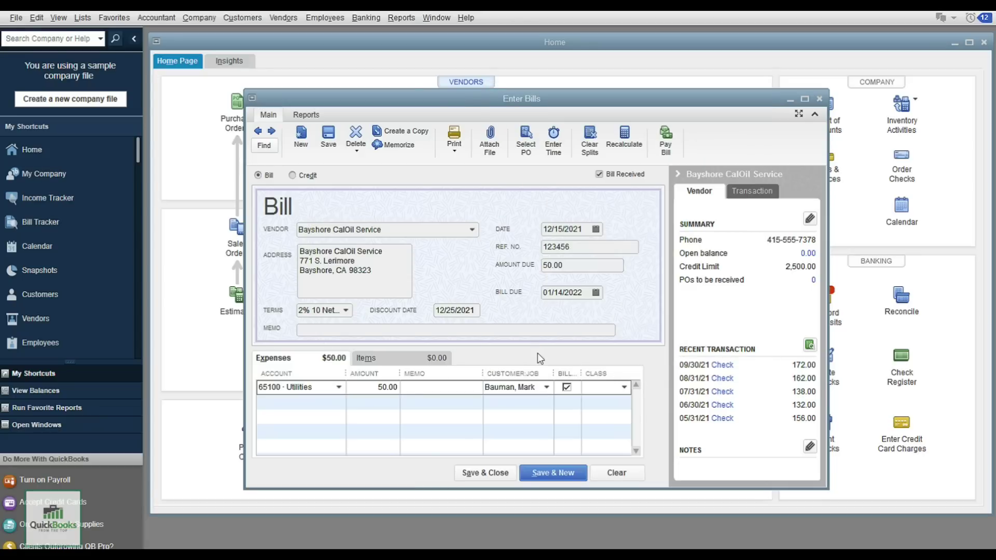
Set the line's class to New Construction and save the bill
click(624, 387)
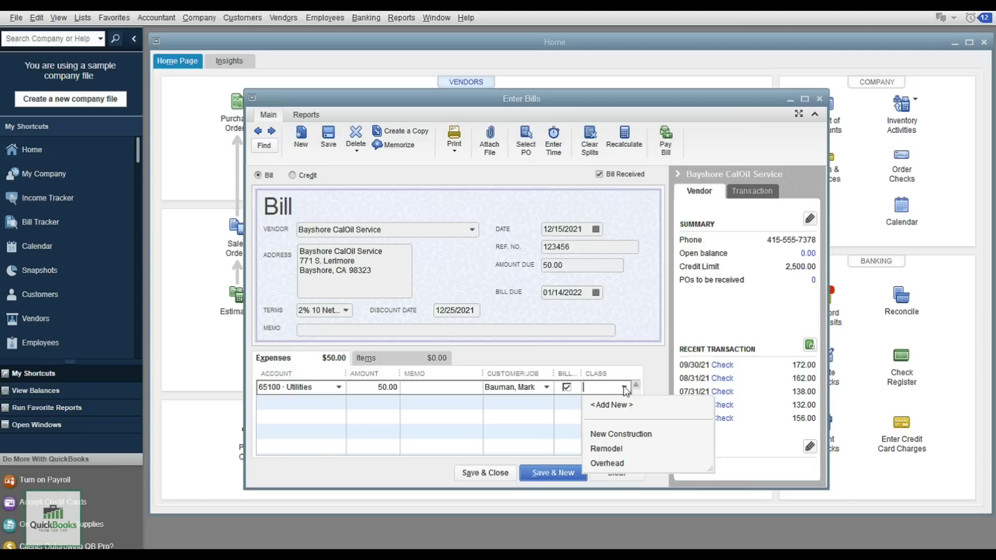
click(622, 435)
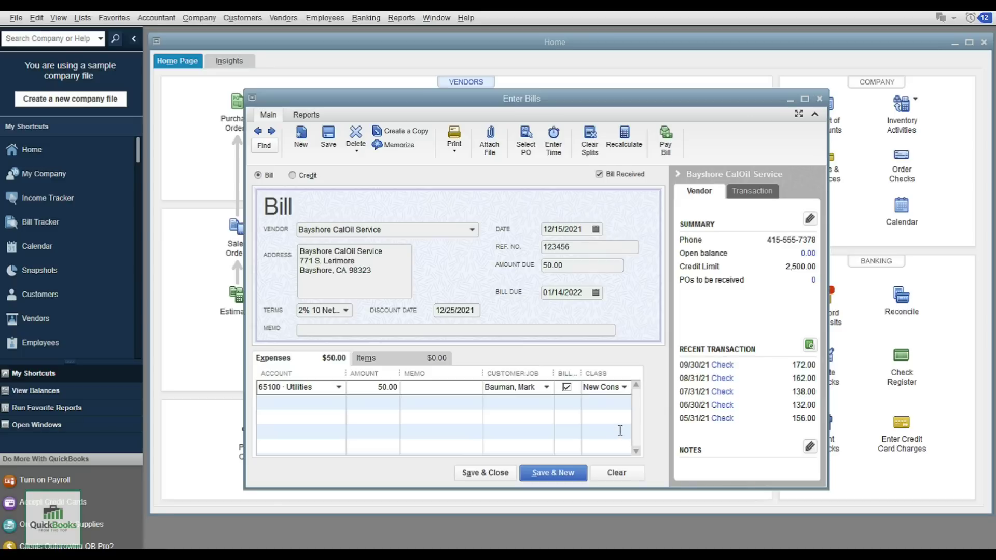
click(624, 387)
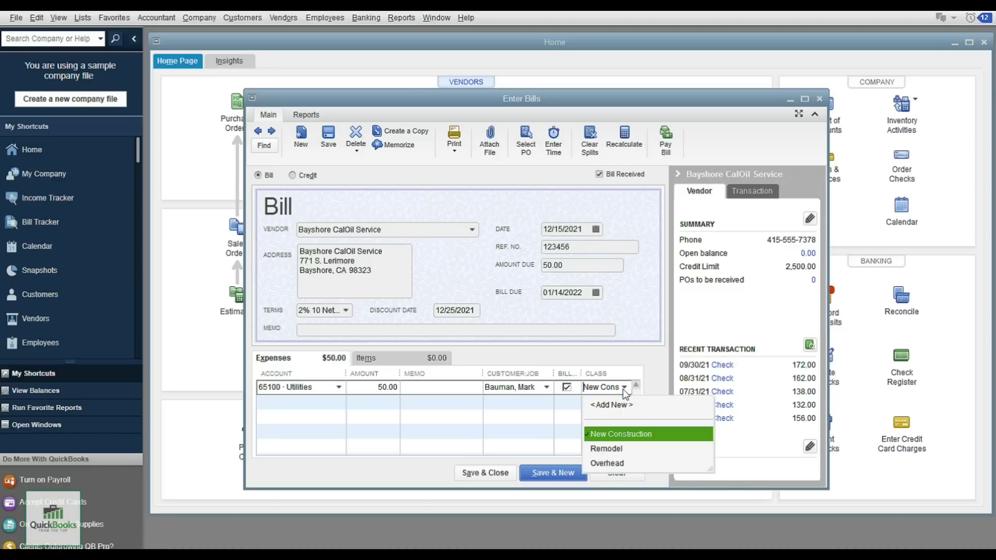
click(622, 436)
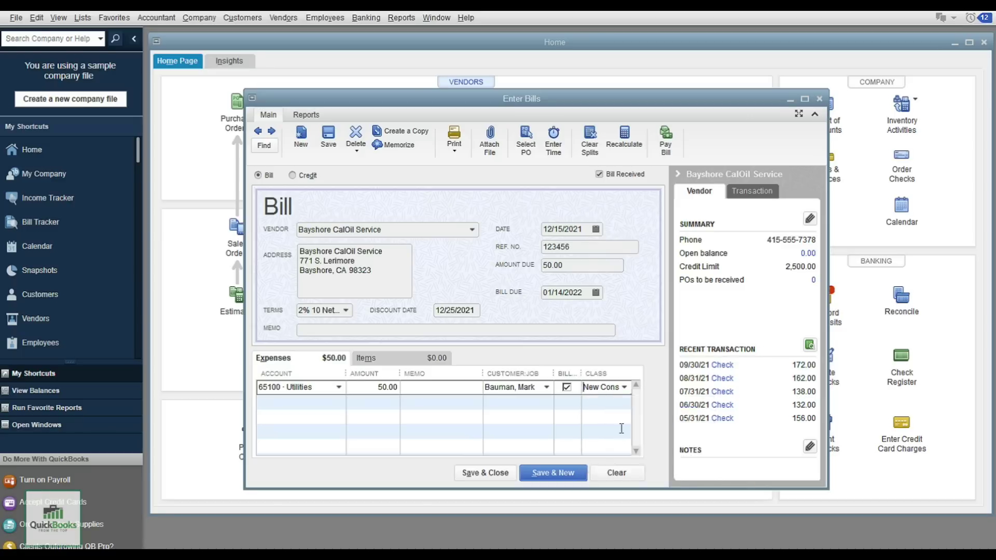
click(492, 473)
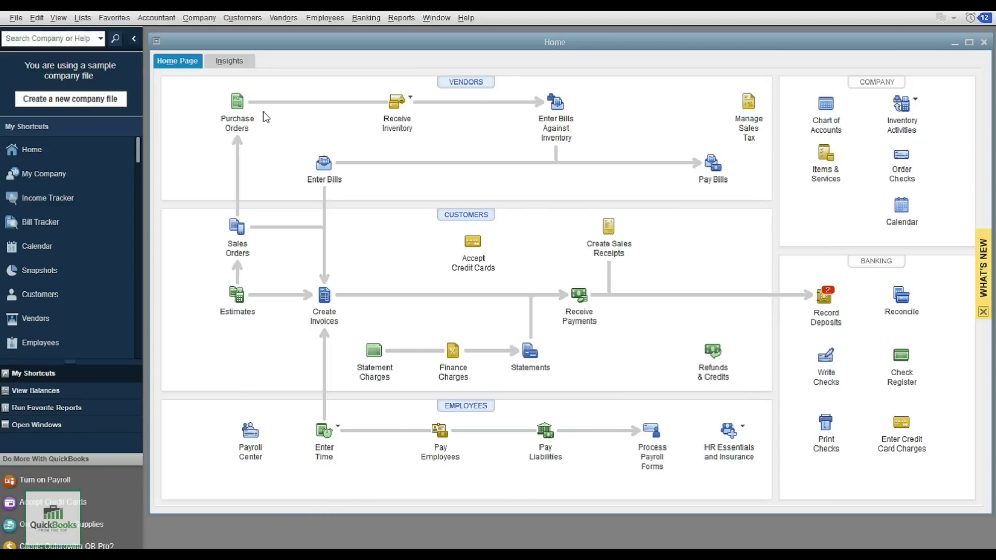
Turn off the General preference 'Beep when recording a transaction', then open Pay Bills from the Home page
click(36, 17)
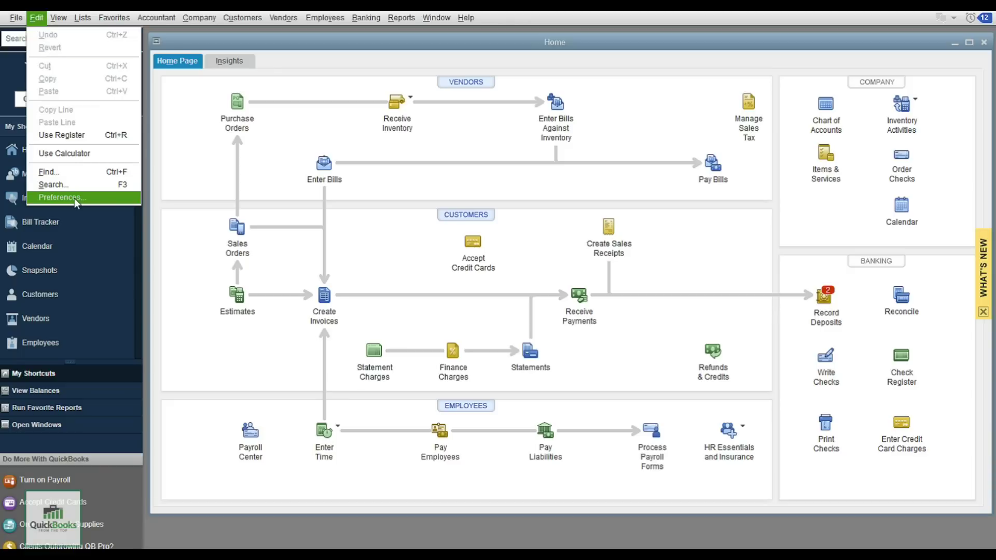
click(74, 197)
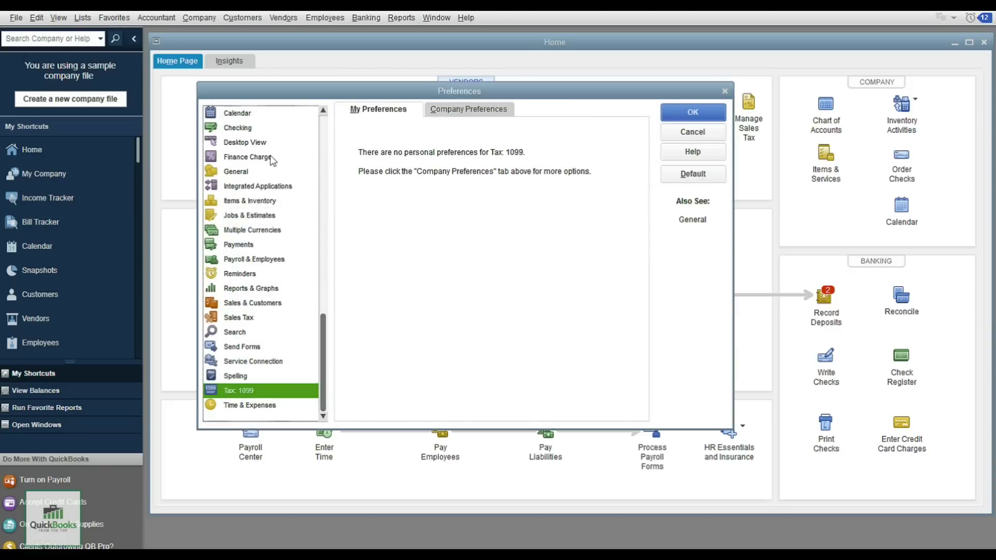
click(241, 174)
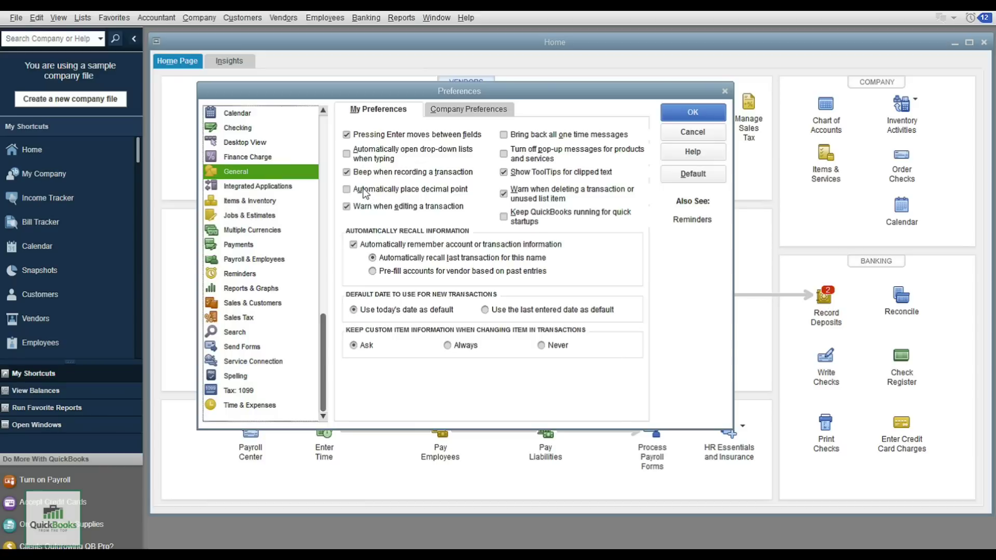
click(347, 173)
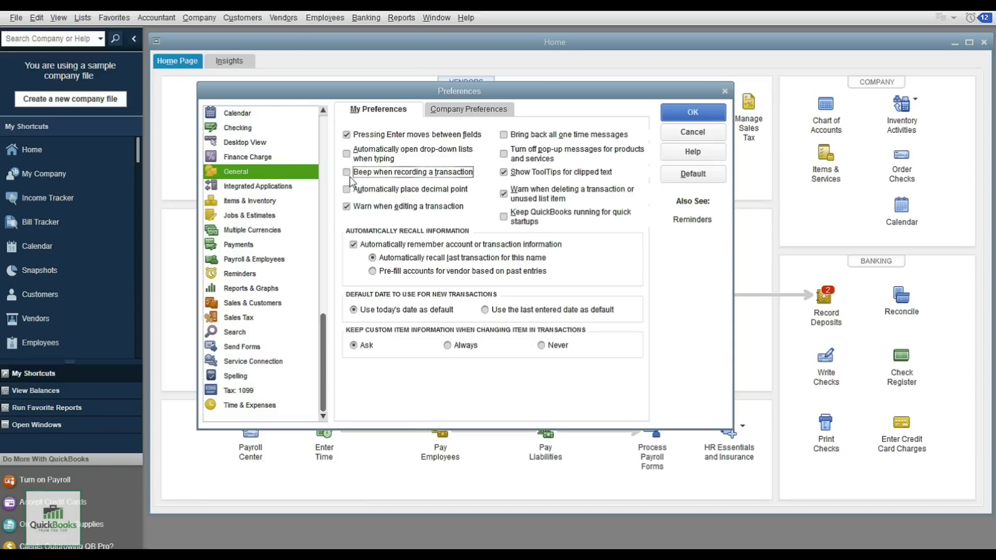
click(705, 112)
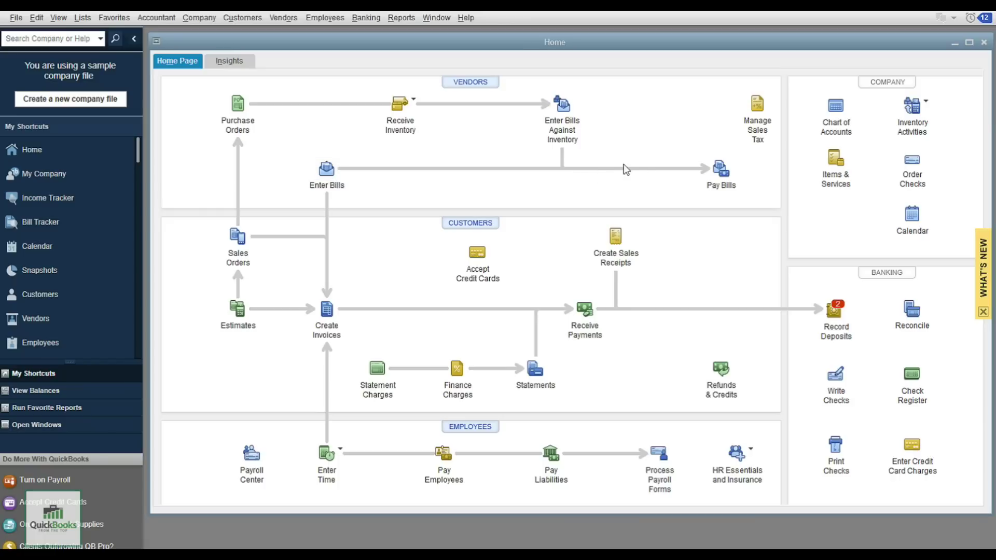
click(727, 180)
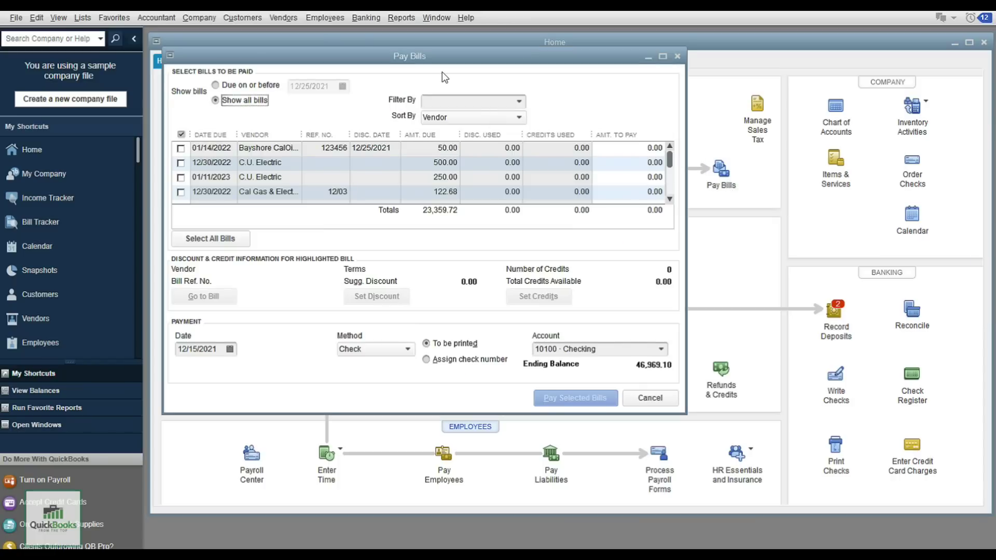
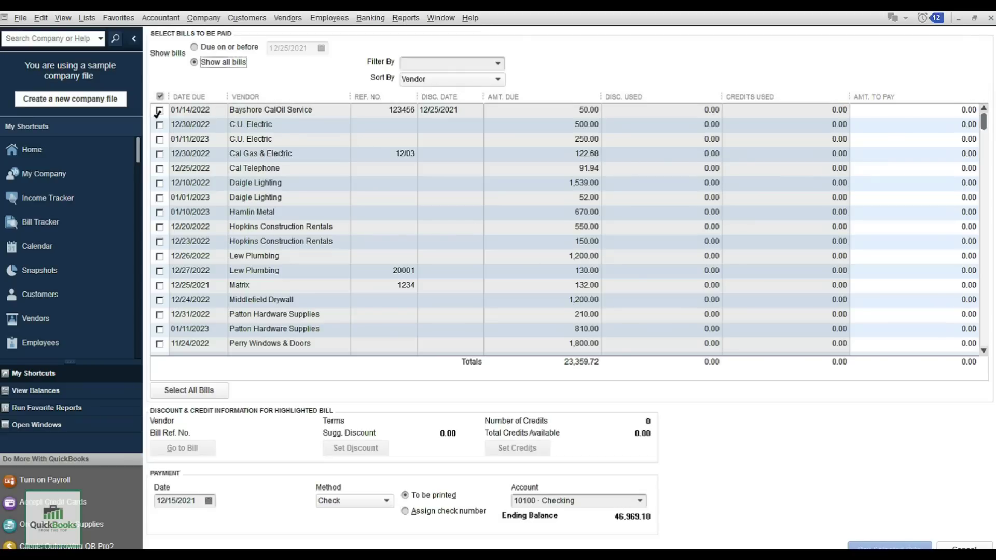
Select the Bayshore CalOil Service bill and pay 50.00 by check from 10100 Checking
click(158, 111)
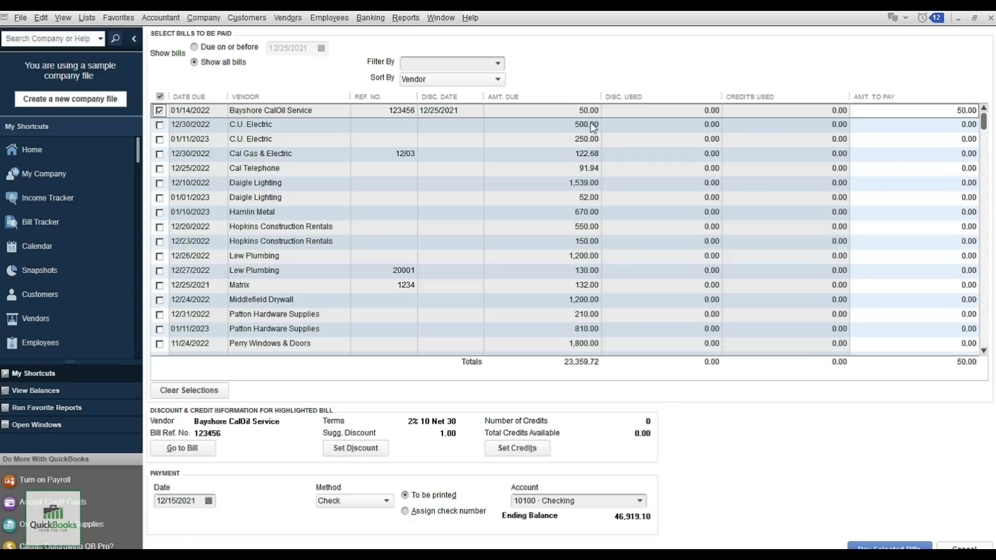
click(932, 111)
click(641, 502)
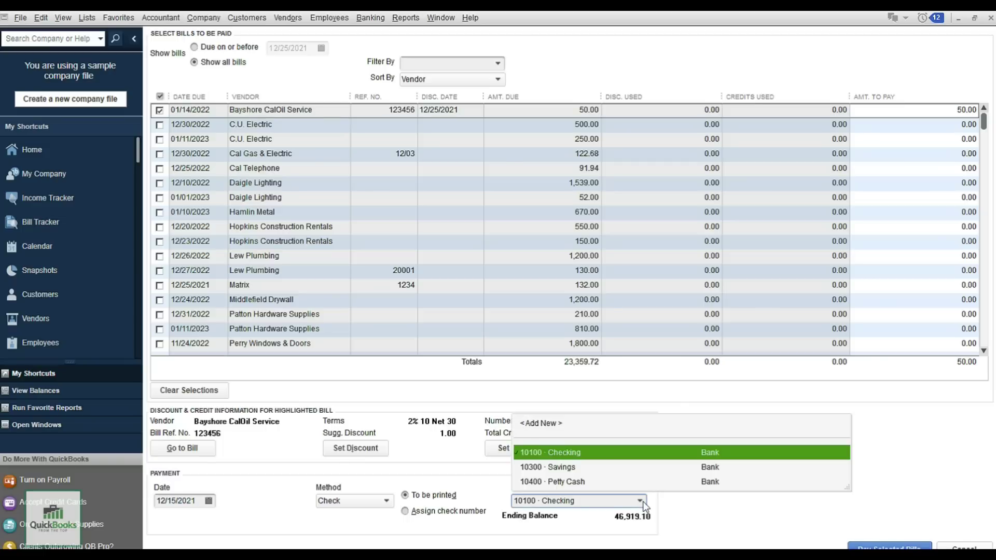
click(643, 502)
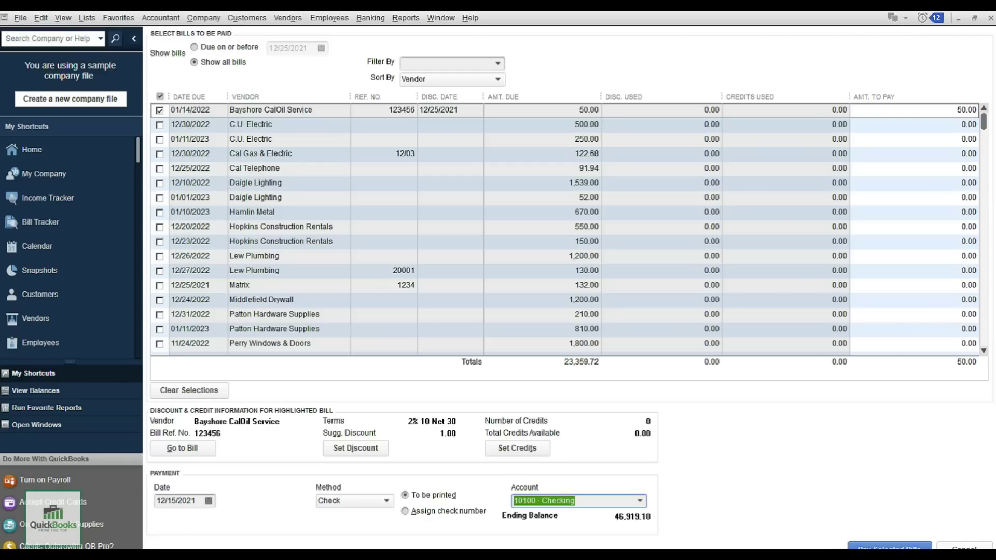
click(879, 540)
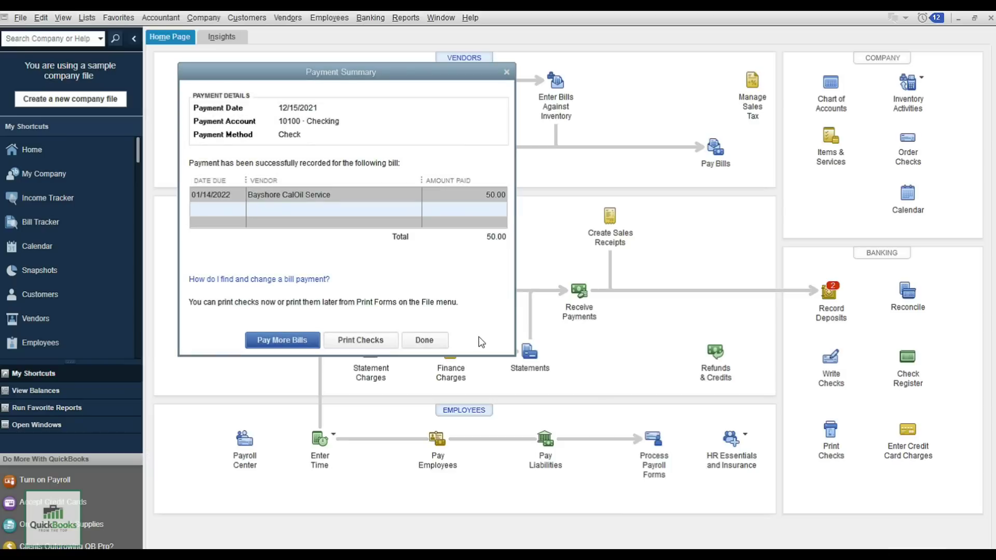
Print the Bayshore CalOil payment as check 10081 and confirm it printed correctly
click(378, 336)
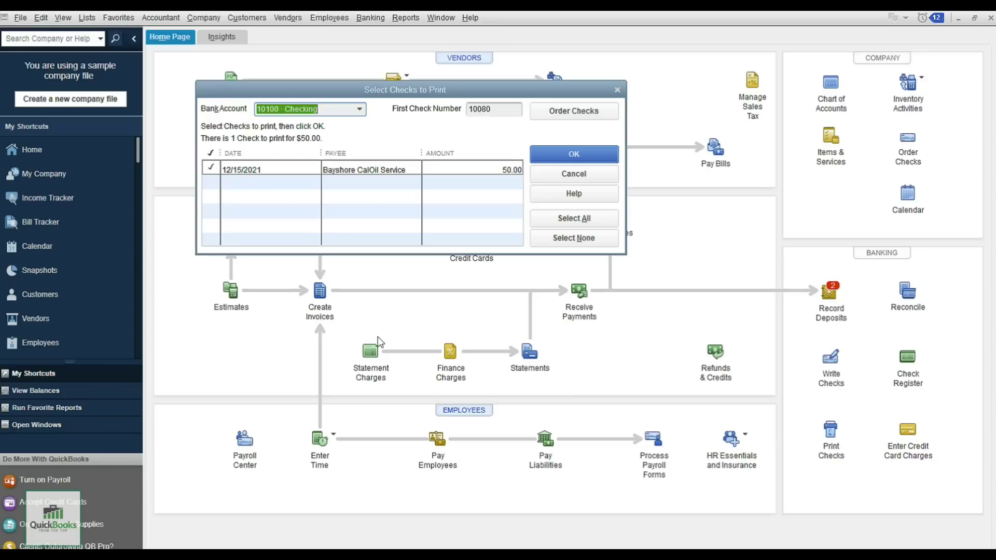
click(548, 156)
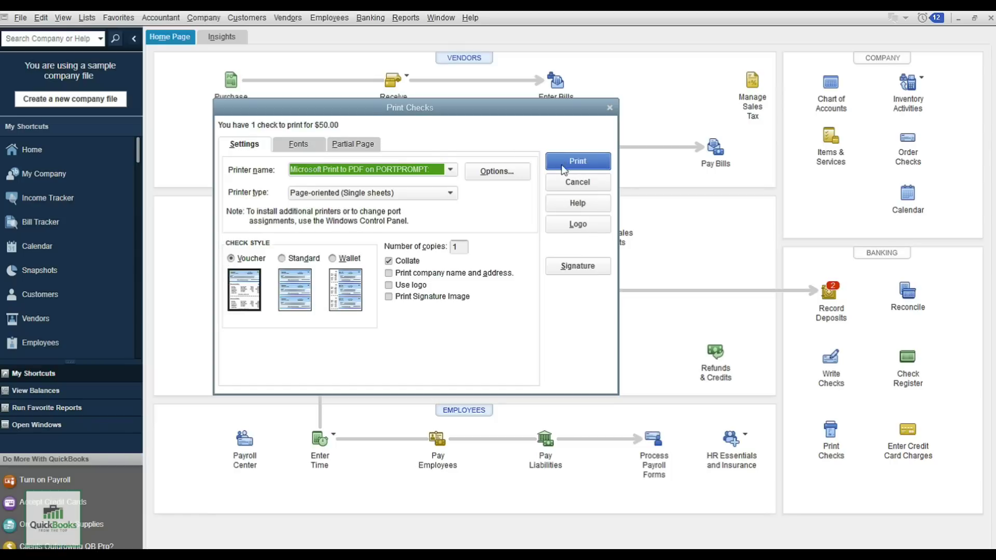
click(560, 162)
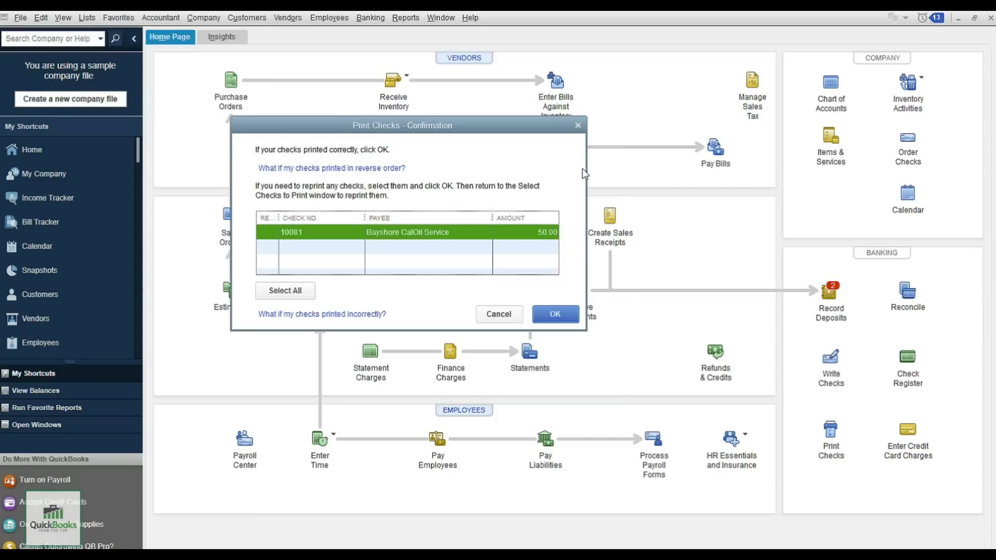
click(567, 314)
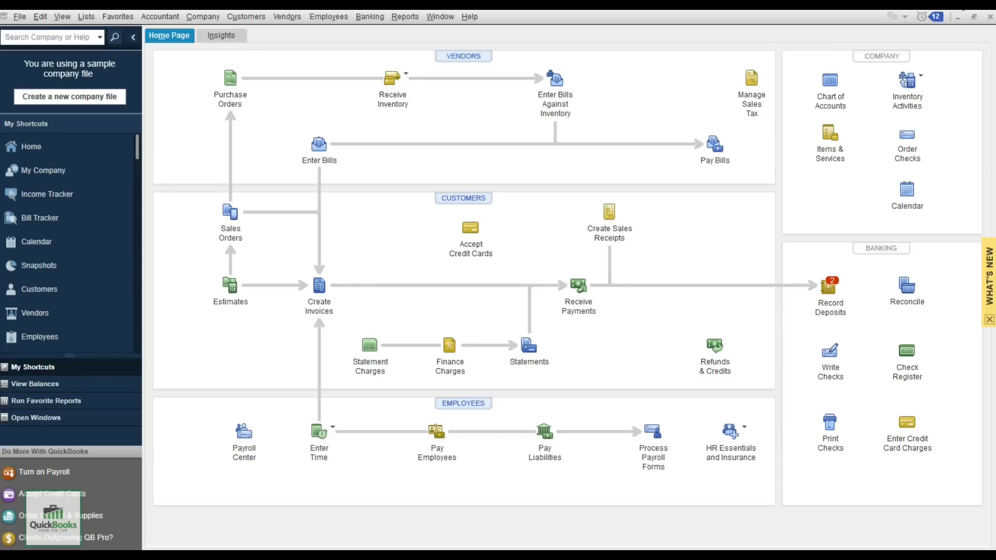
click(913, 360)
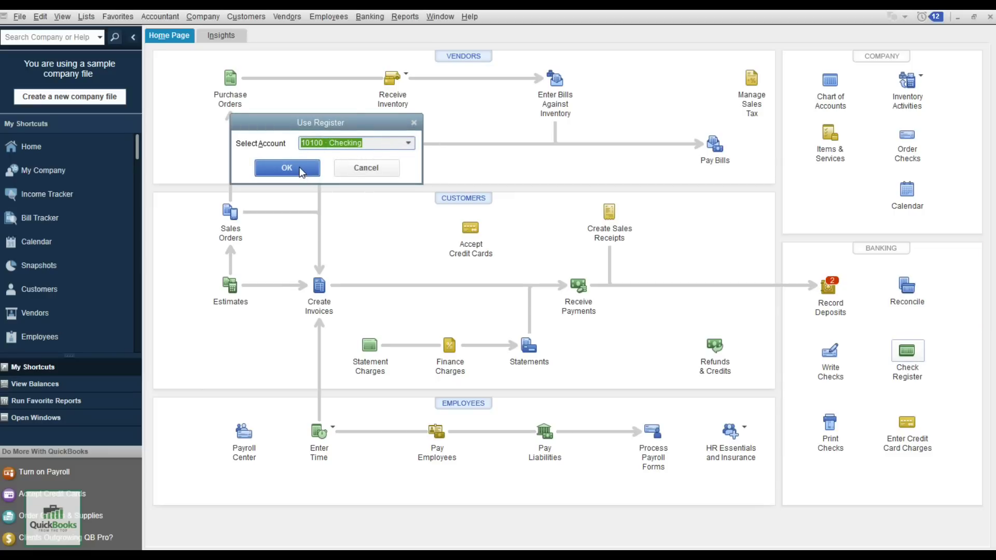
click(300, 169)
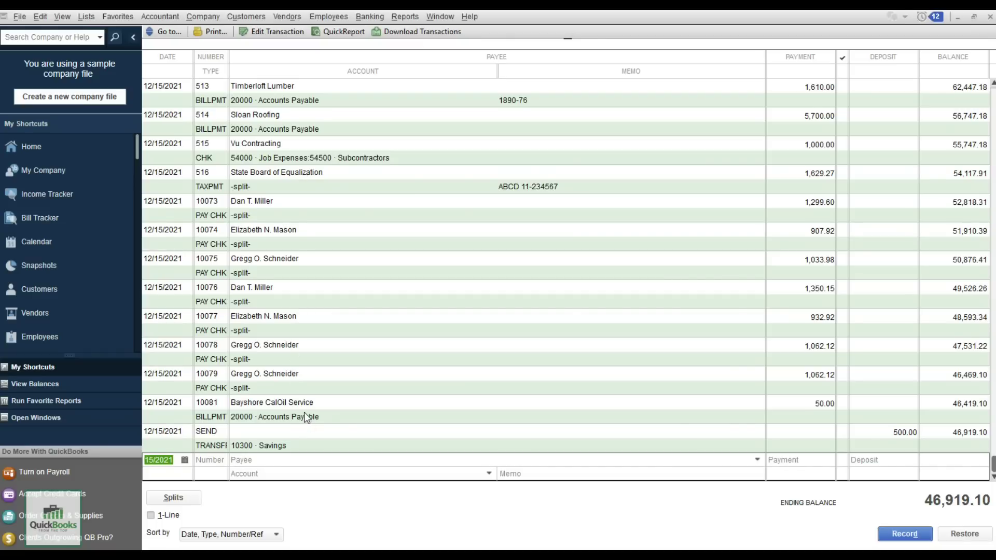
click(392, 410)
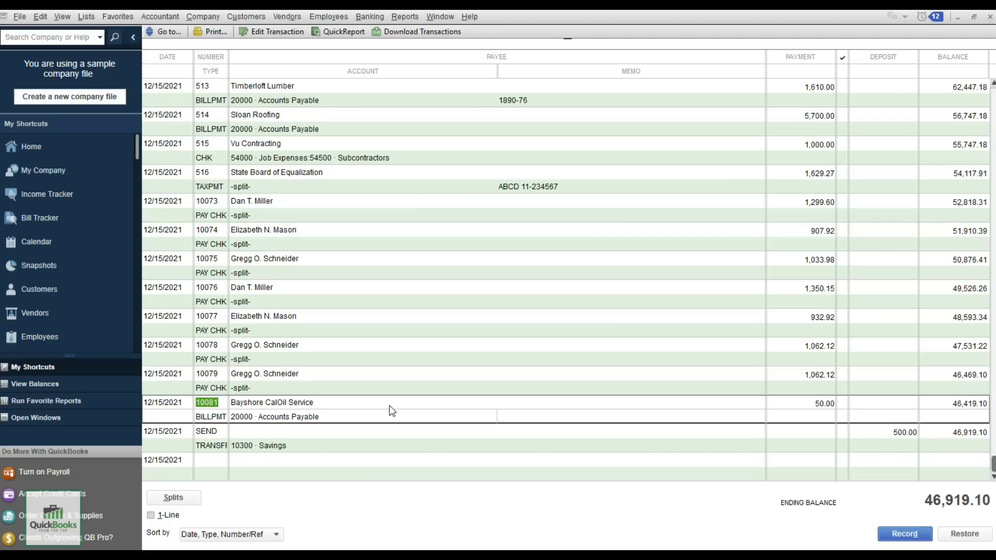
key(Escape)
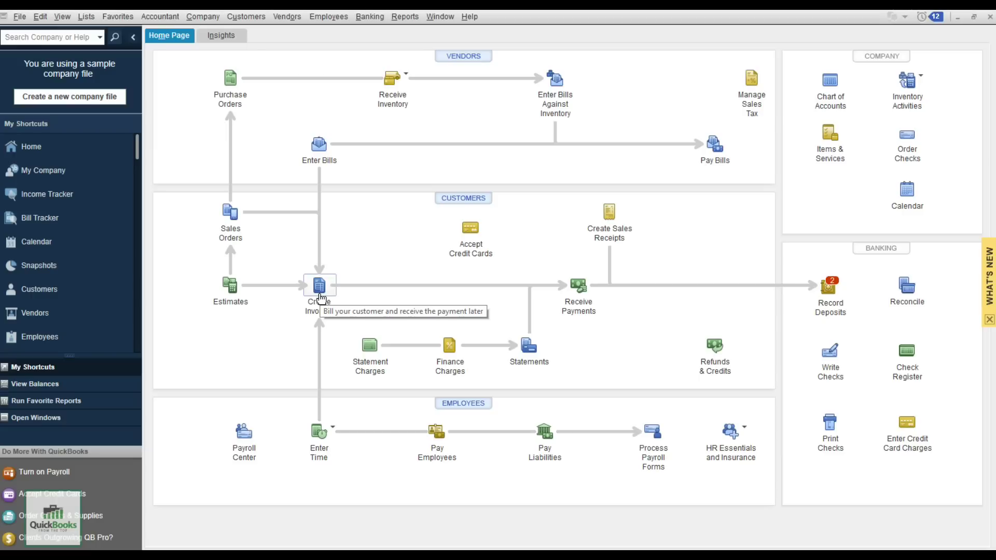
Create a progress invoice from kitchen estimate 614, choosing to invoice the remaining amounts
click(229, 289)
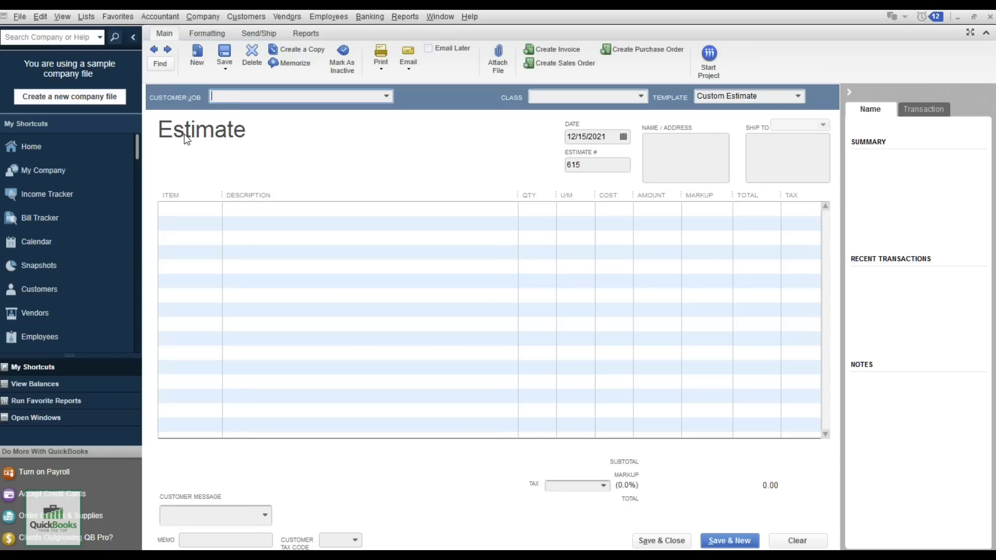
click(155, 50)
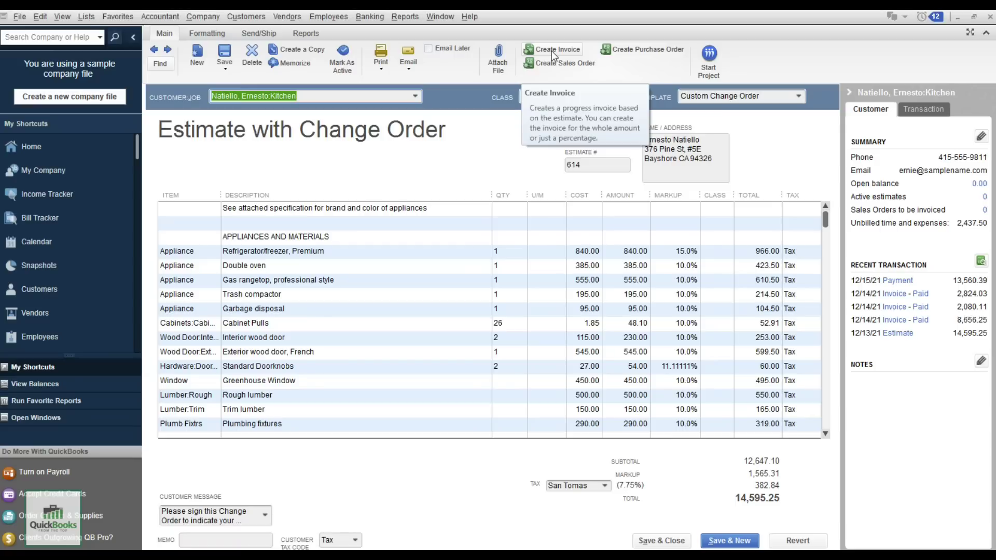
click(553, 50)
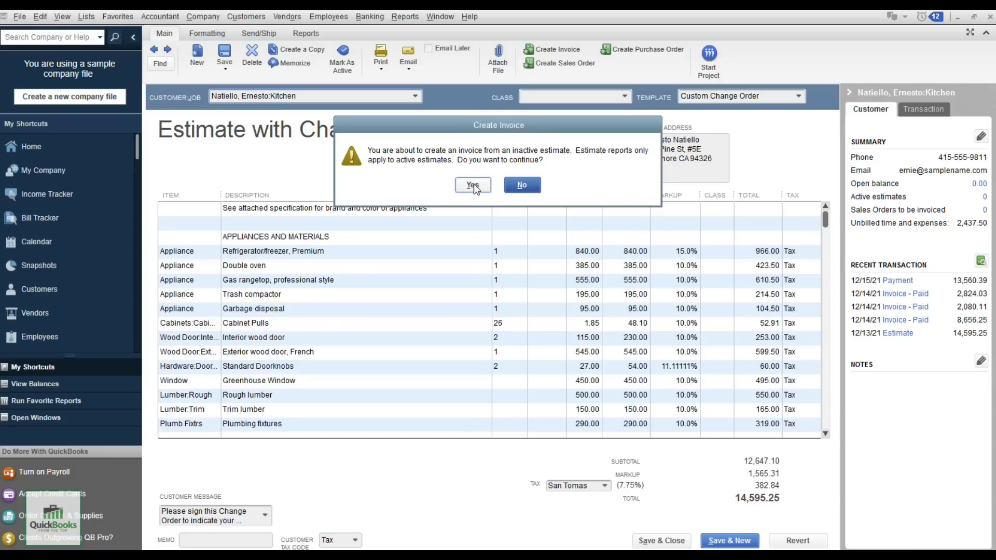
click(473, 185)
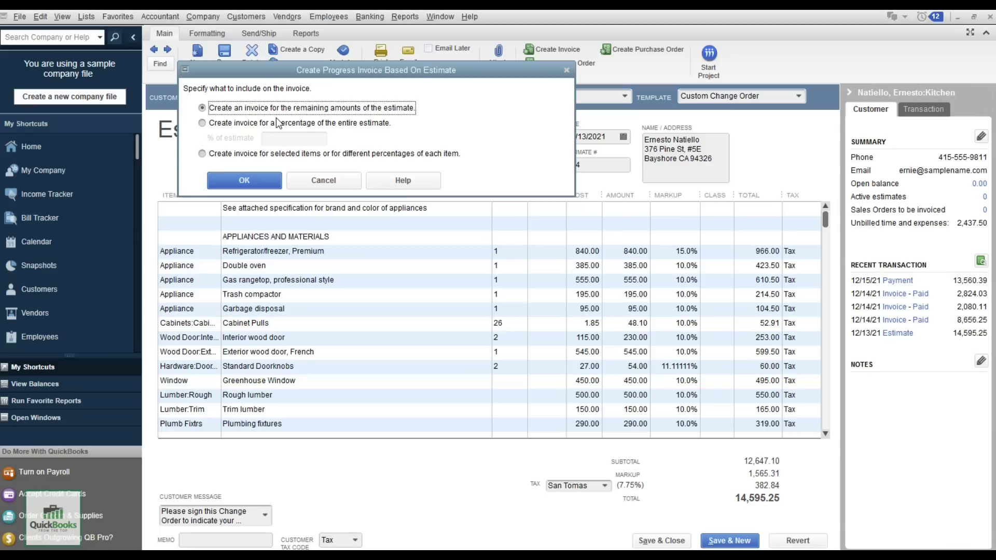
click(202, 124)
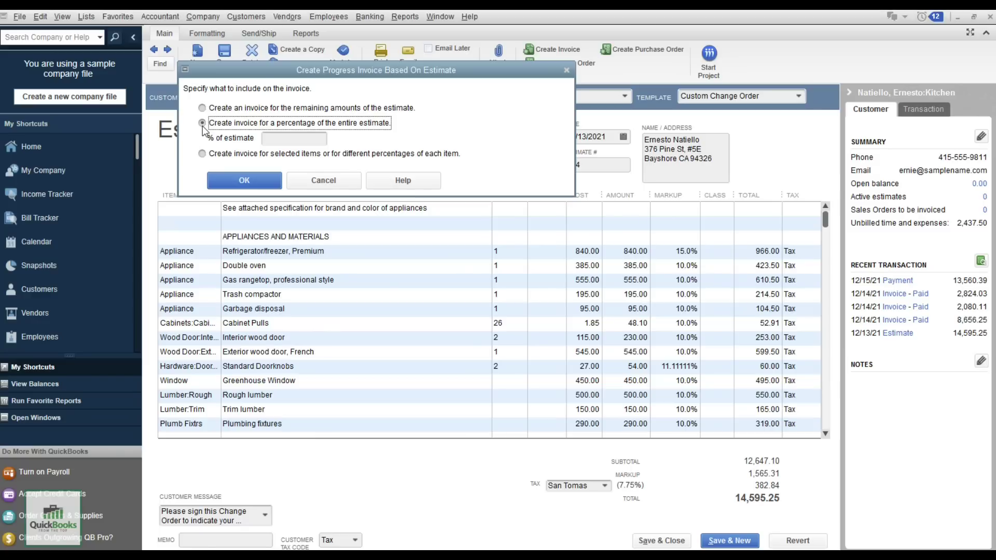
click(202, 108)
Confirm the progress options, save invoice 1100, and ignore the flagged spelling 'rangetop'
click(242, 181)
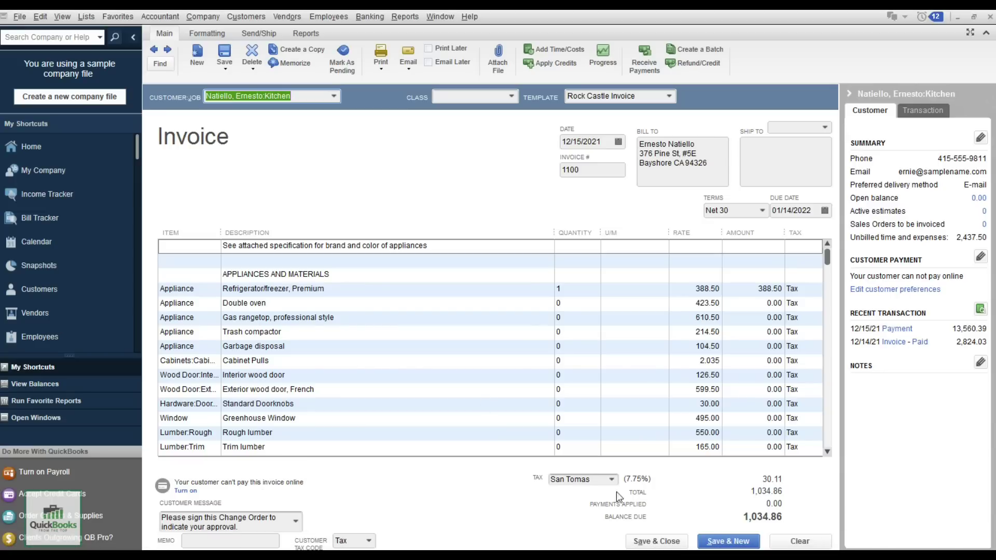
click(662, 541)
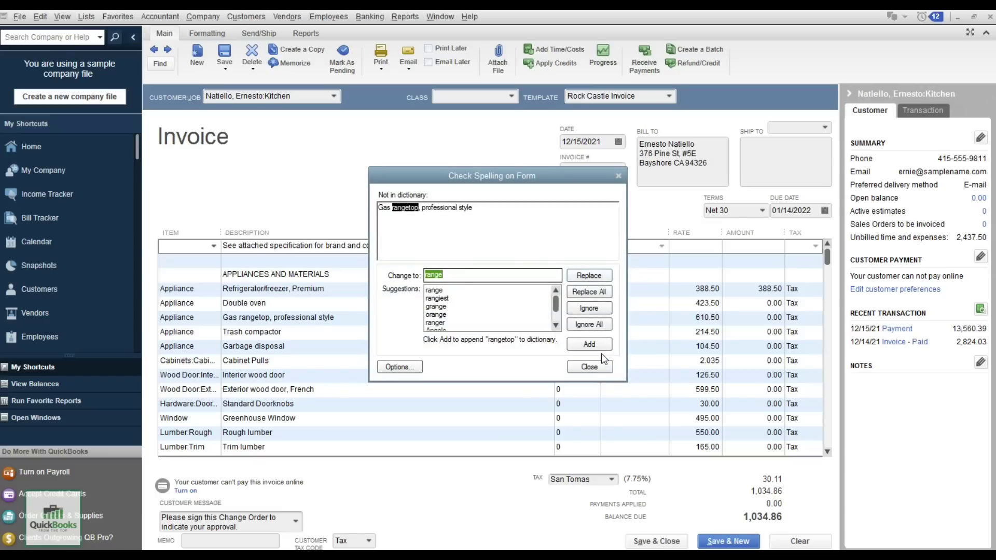
click(590, 308)
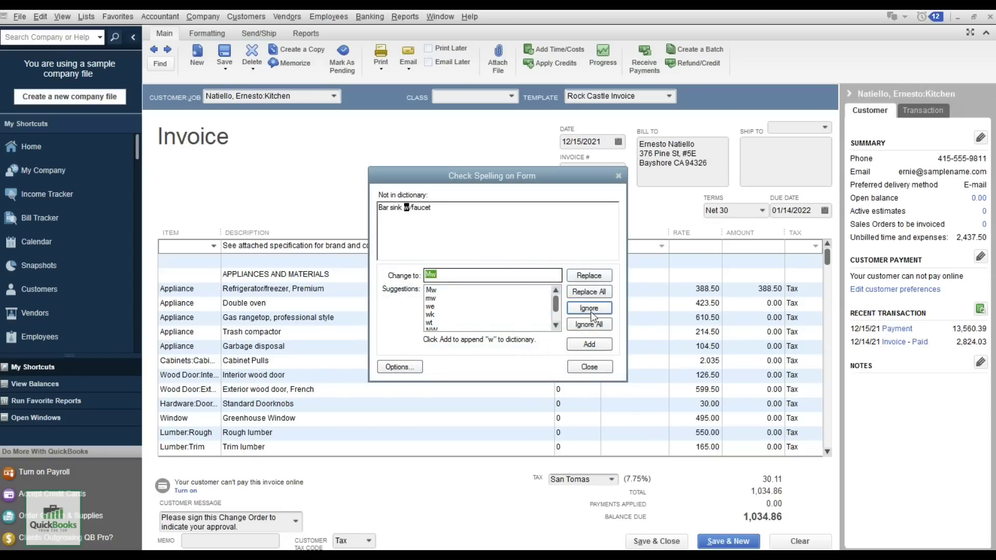
click(590, 324)
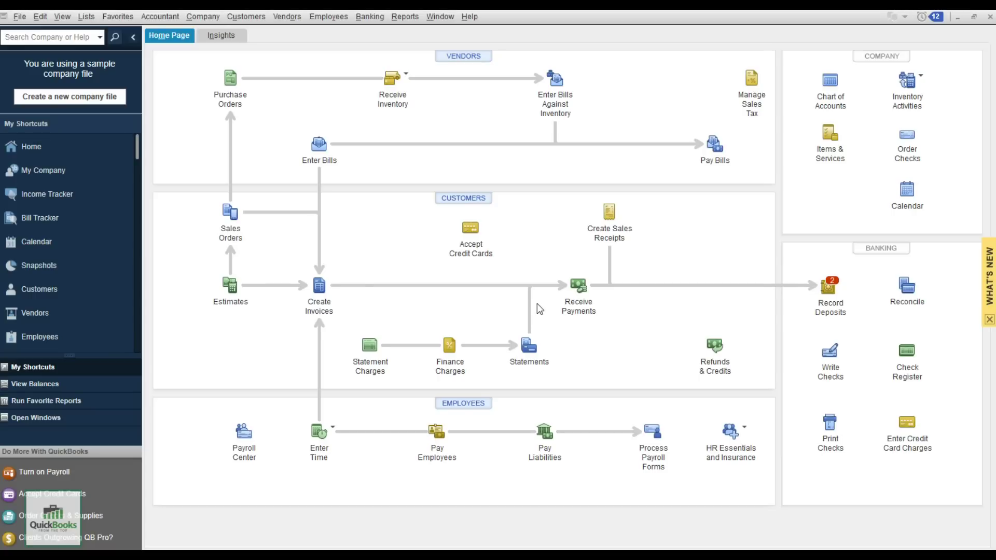
Receive a 500.00 customer payment toward invoice 1100, paid by check number 5698
click(575, 292)
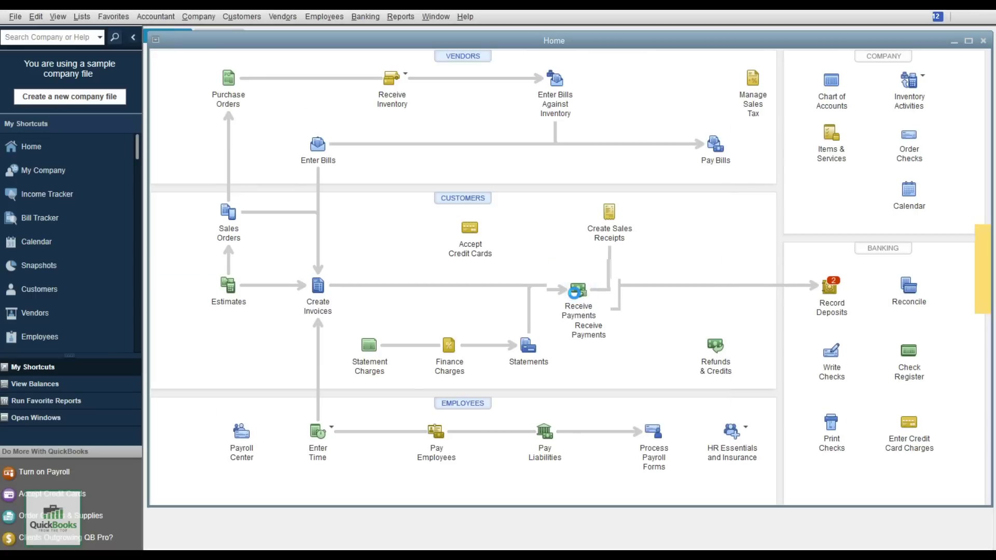
text(Natiello, Ernesto)
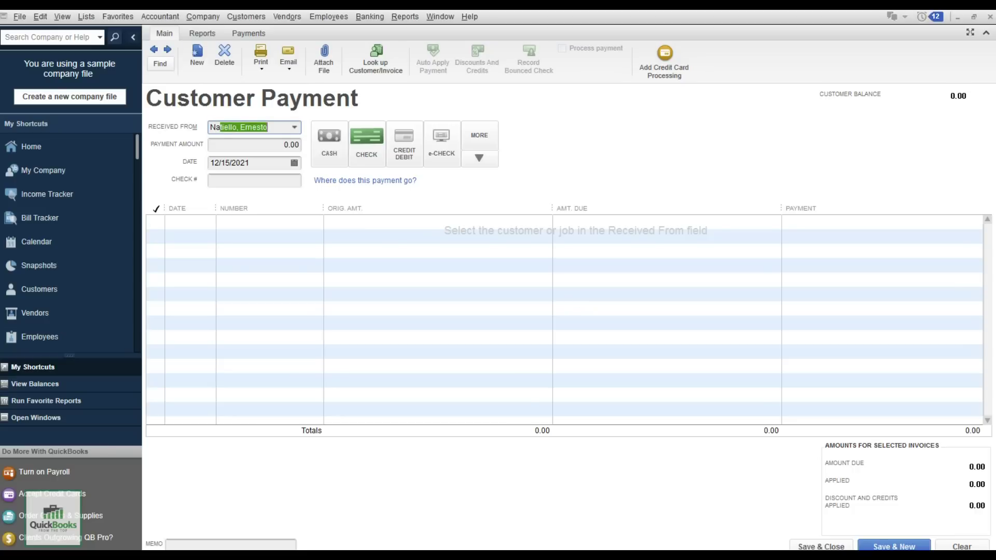
key(Tab)
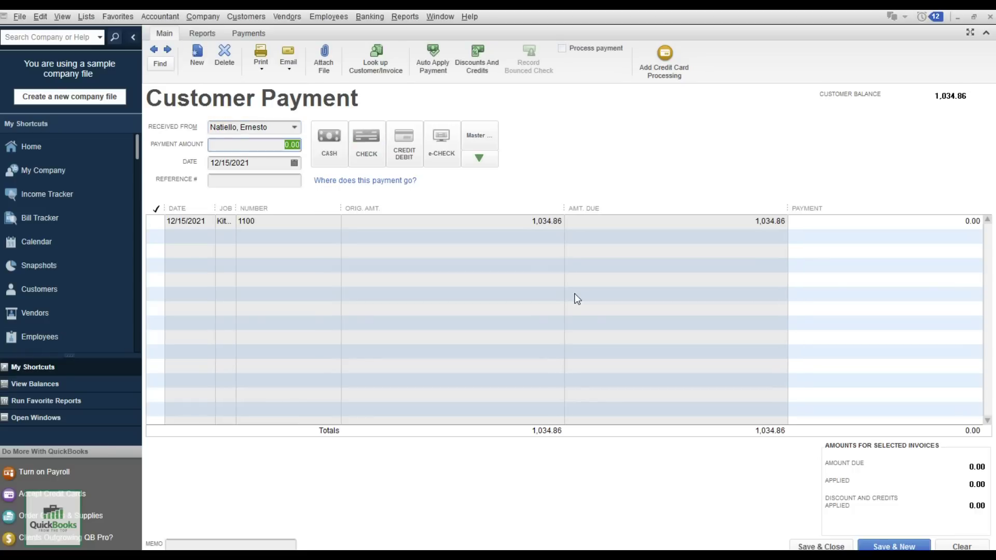
text(500.00)
key(Tab)
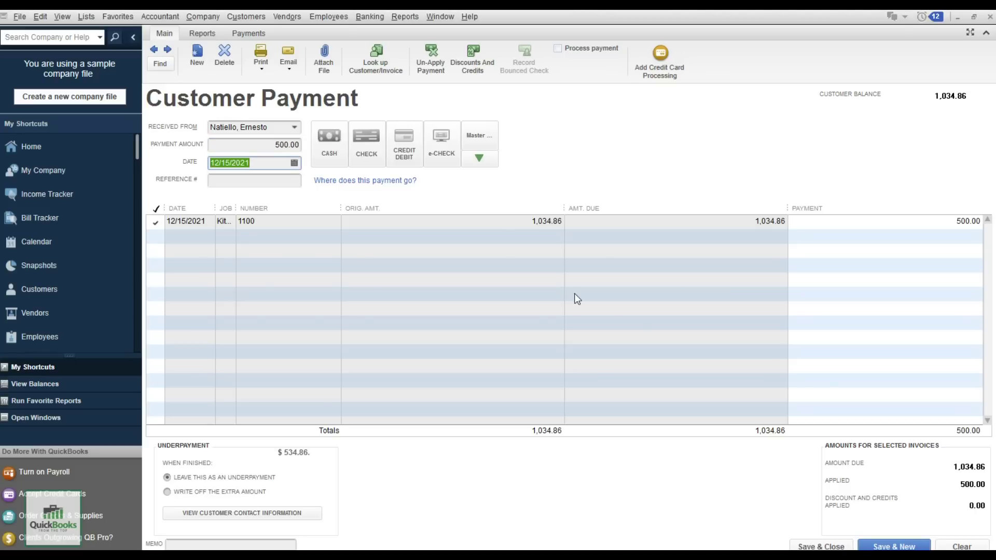
key(Tab)
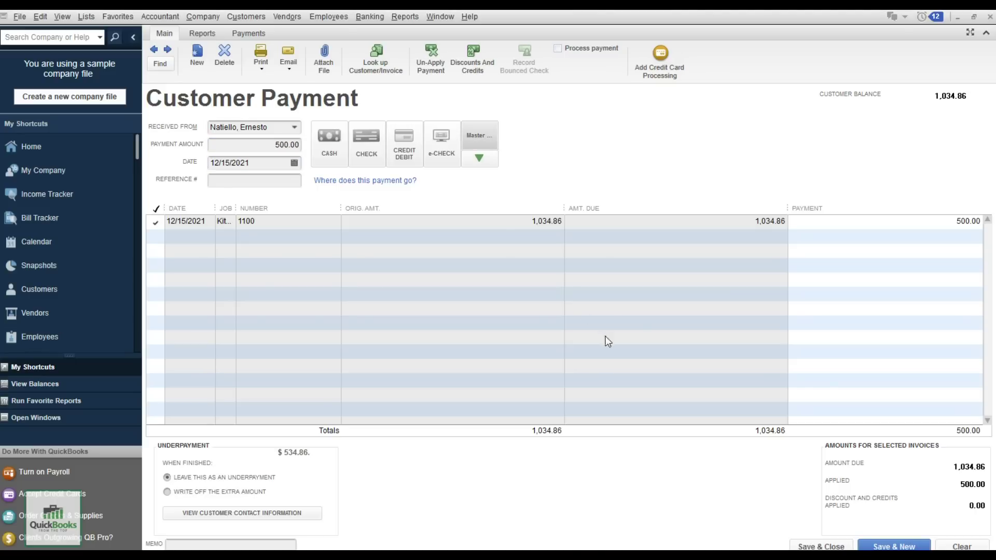
click(378, 156)
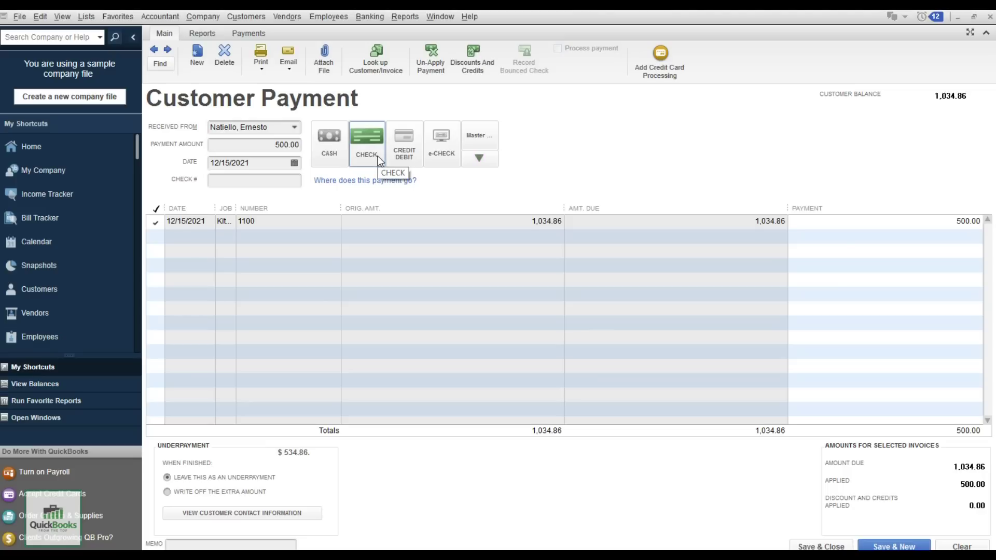
click(281, 179)
text(5698)
key(Tab)
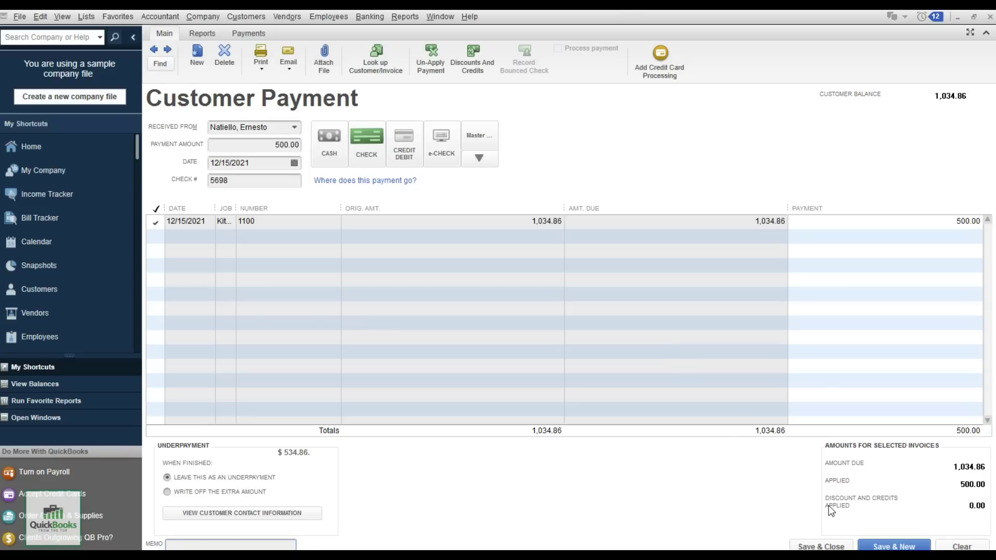
Save the payment and select the 440.00, 2,000.00 and 500.00 payments for deposit
click(836, 545)
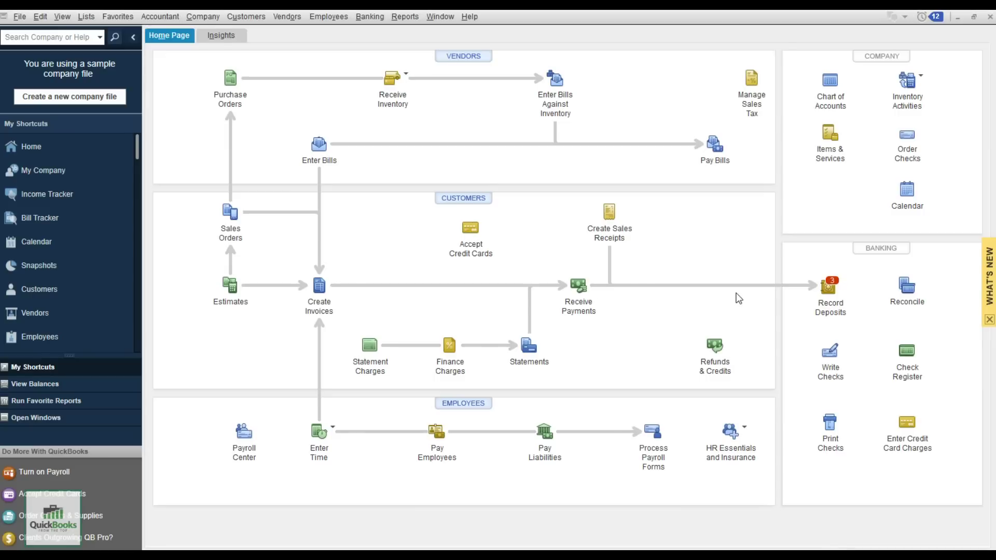
click(828, 293)
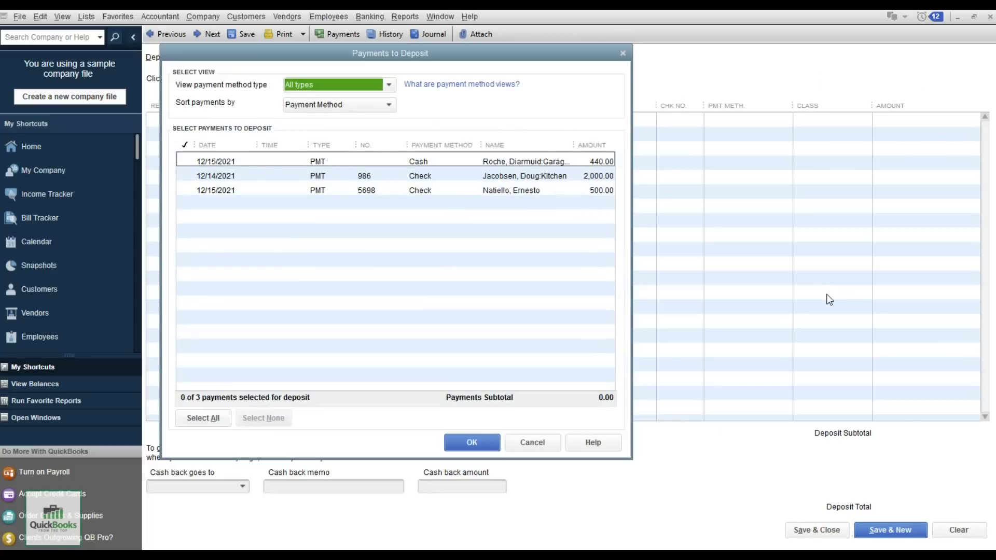
click(188, 162)
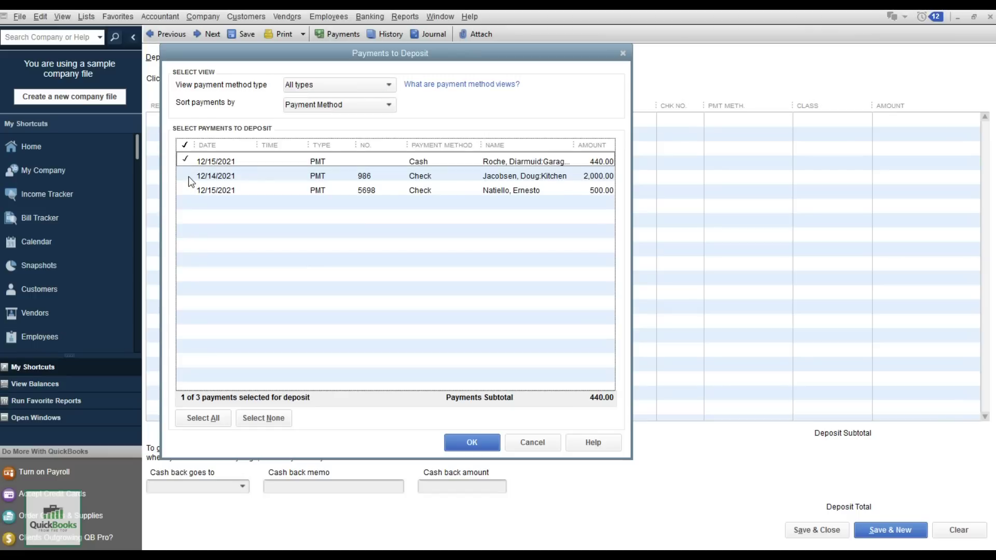
click(188, 177)
click(187, 190)
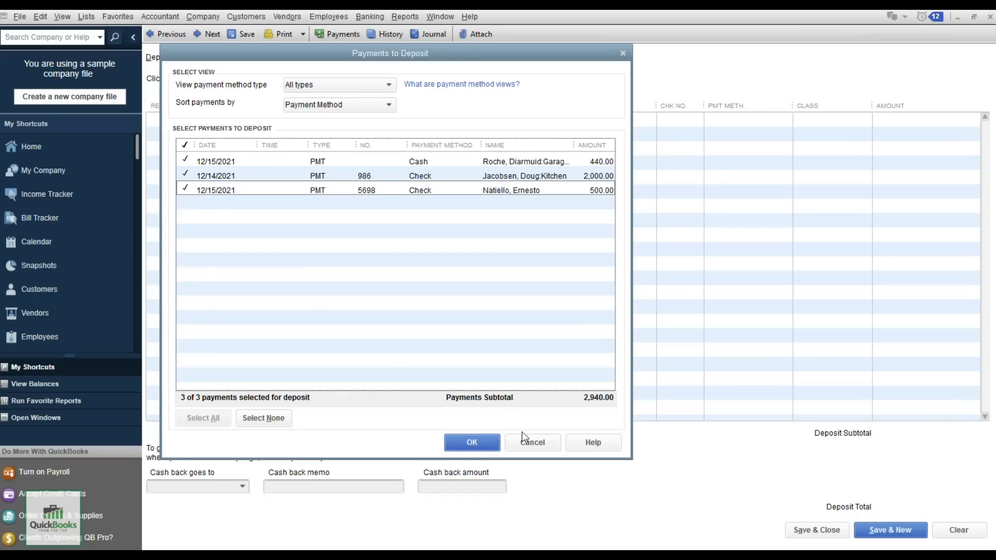
click(488, 442)
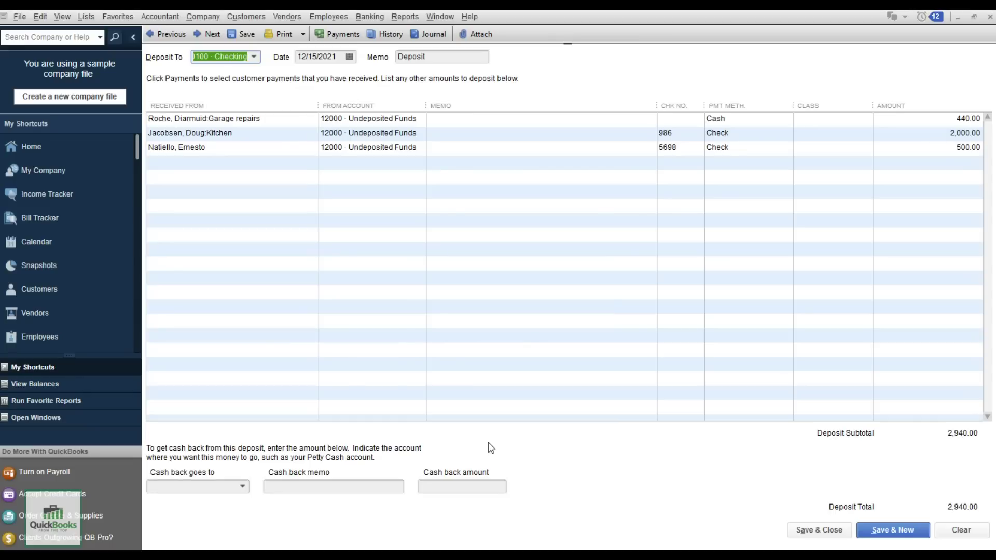
Deposit the 2,940.00 total into 10100 Checking and save it
click(256, 57)
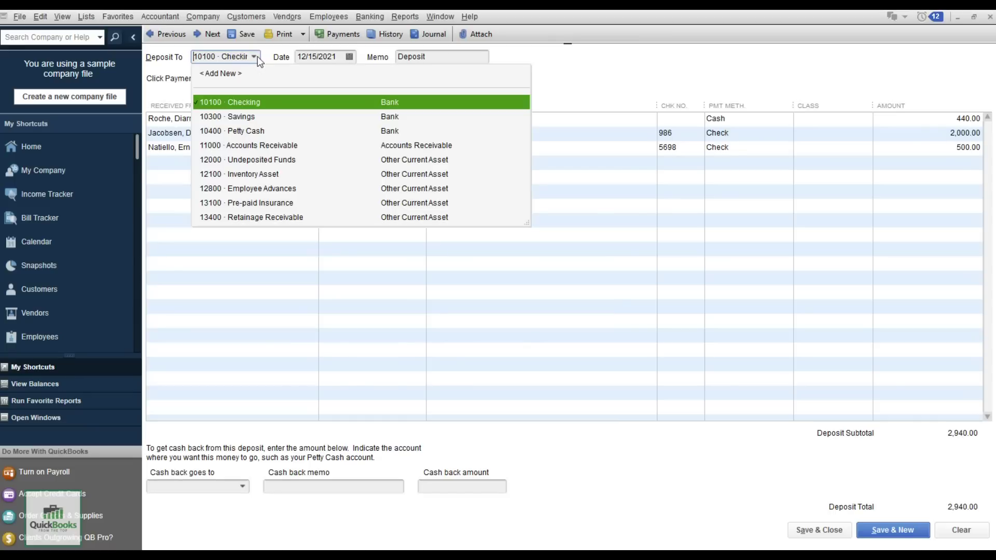
click(260, 104)
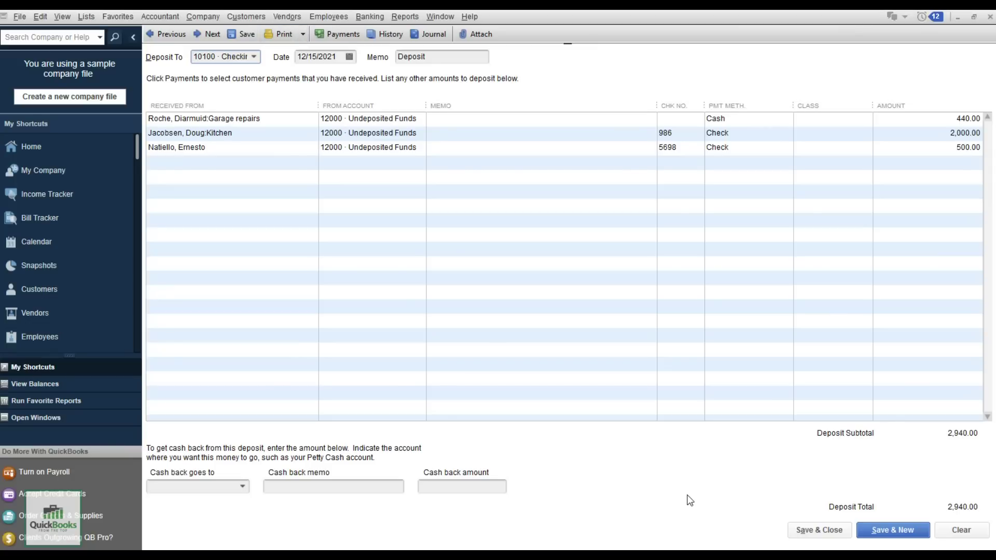
click(821, 530)
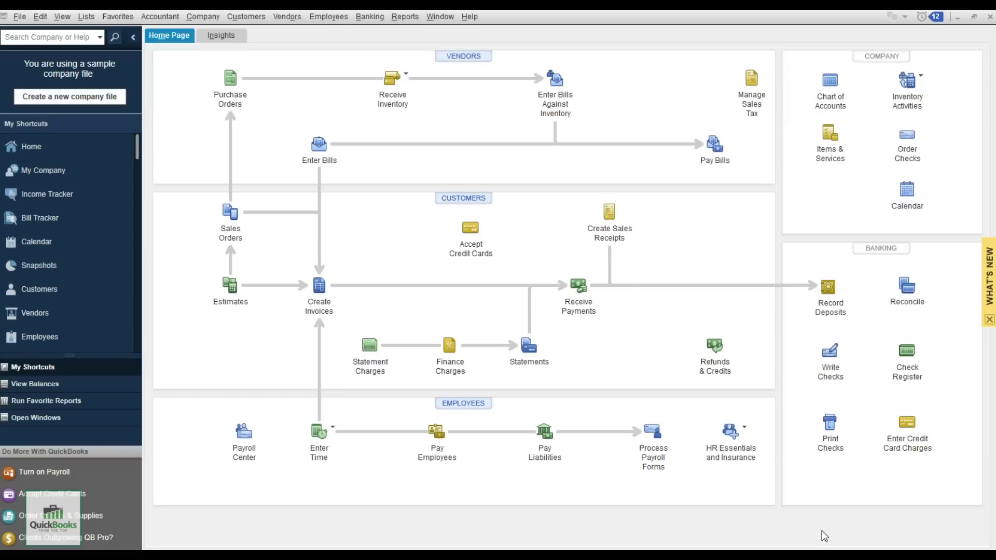
click(913, 355)
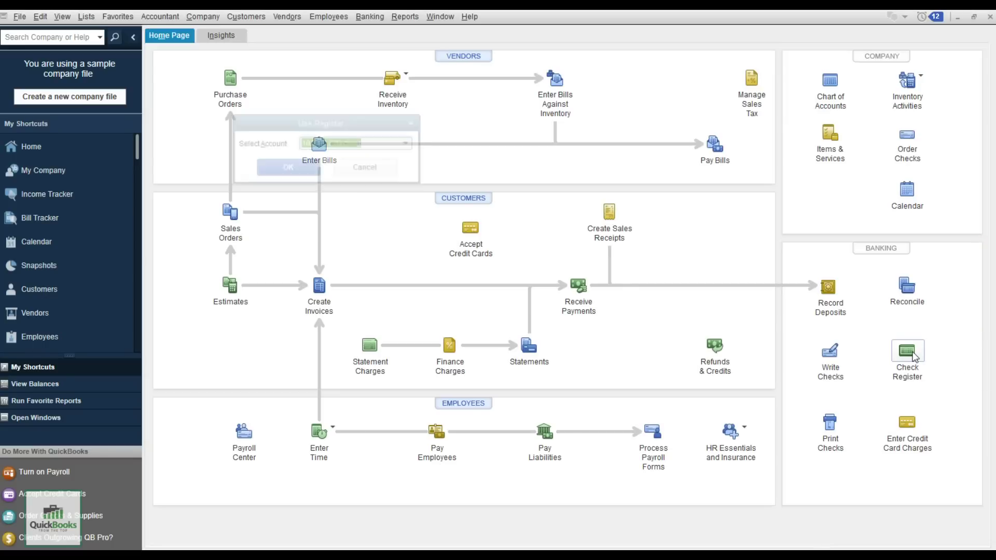
click(289, 169)
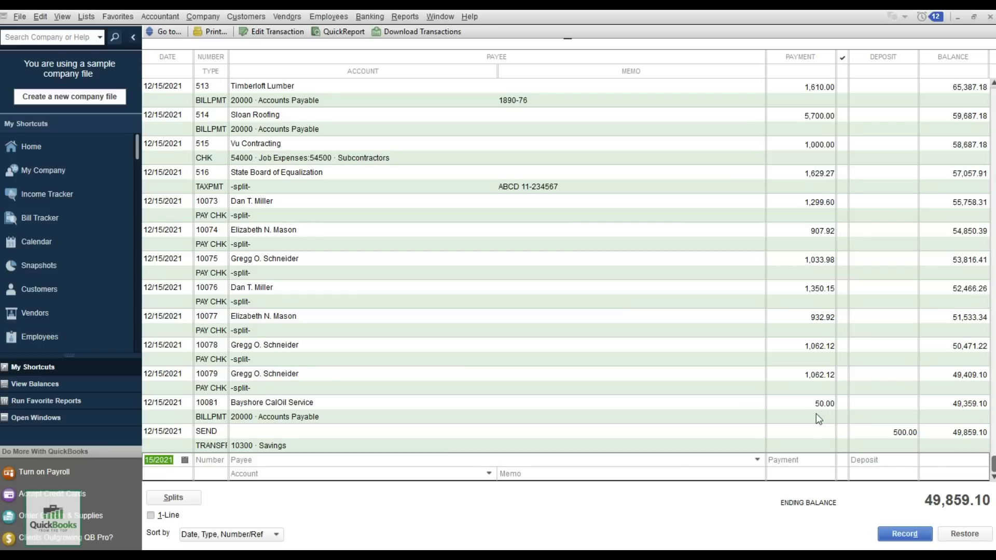
key(Escape)
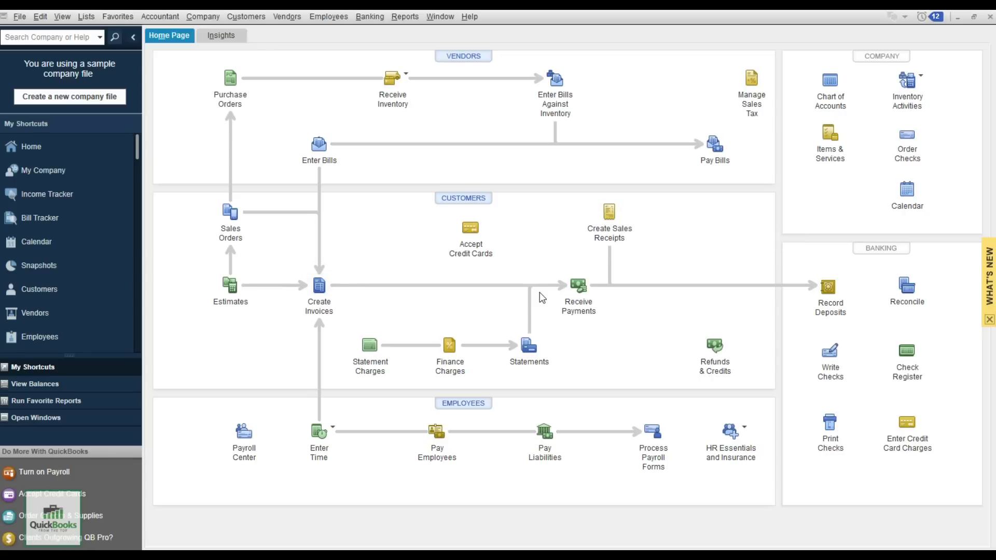
Start a sales receipt for the customer's Remodel job with 3 Blueprints at 50.00
click(608, 217)
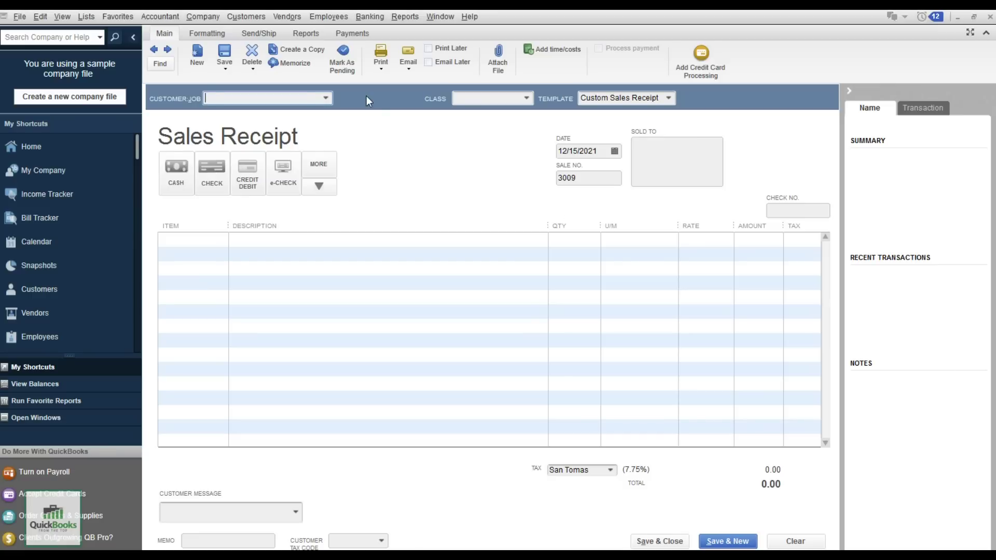
click(325, 98)
click(228, 215)
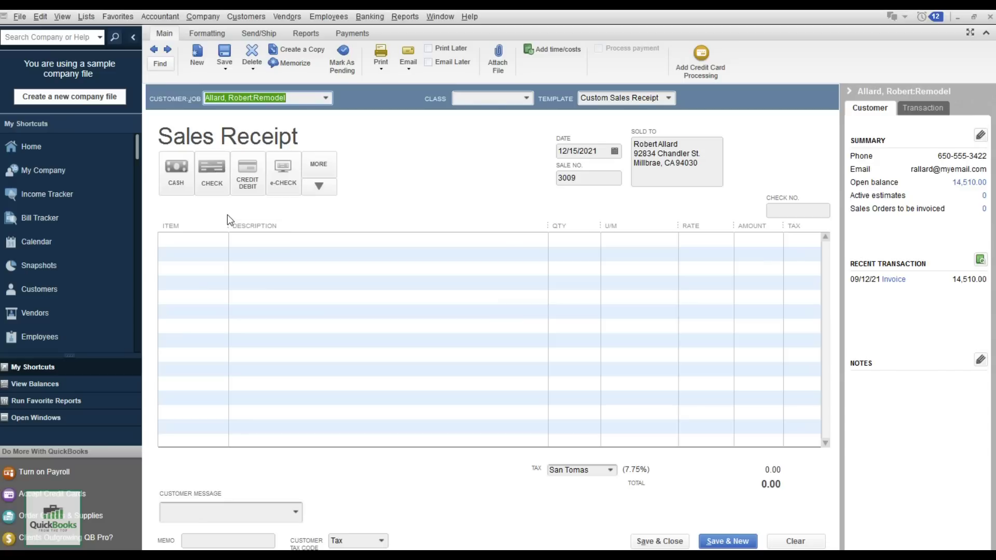
click(218, 243)
click(220, 242)
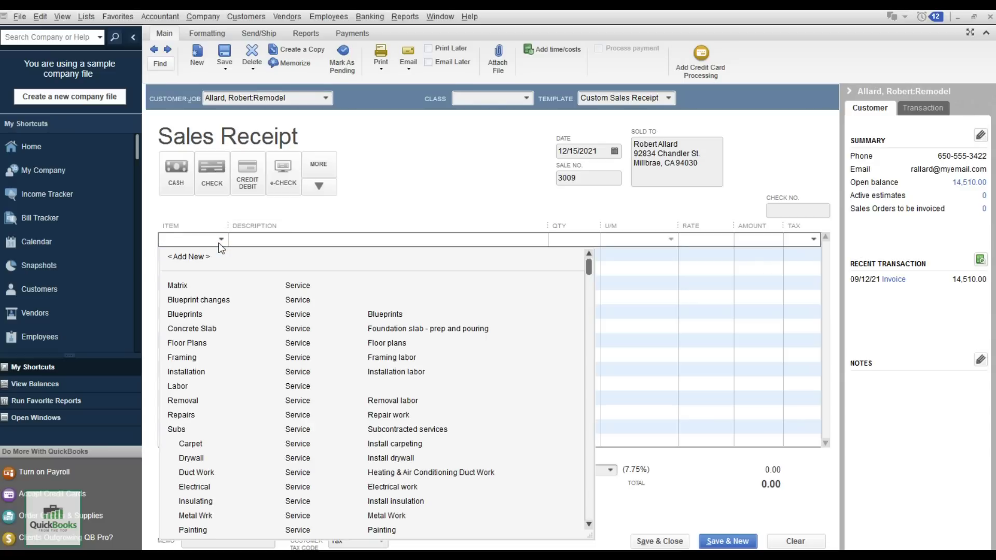
click(195, 315)
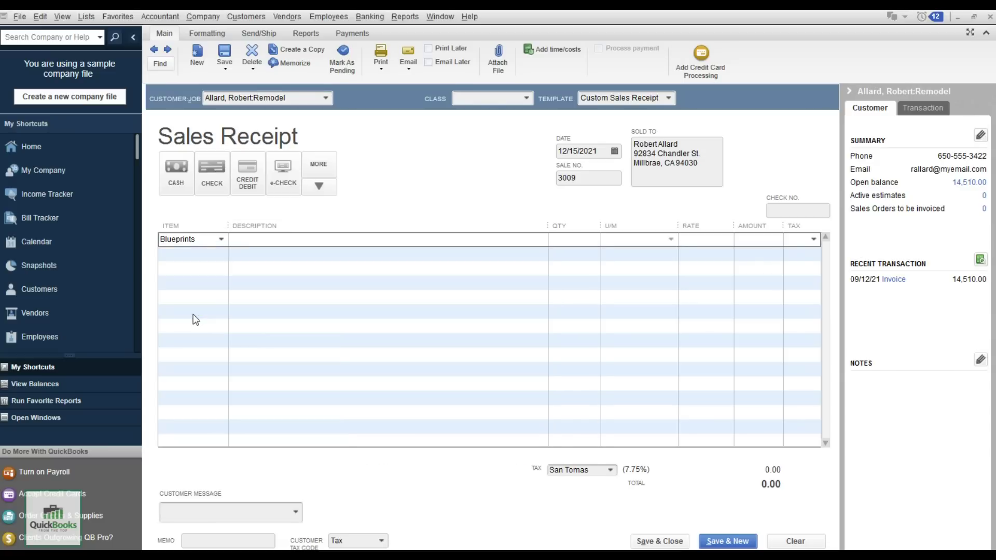
key(Tab)
key(Tab)
text(3)
key(Tab)
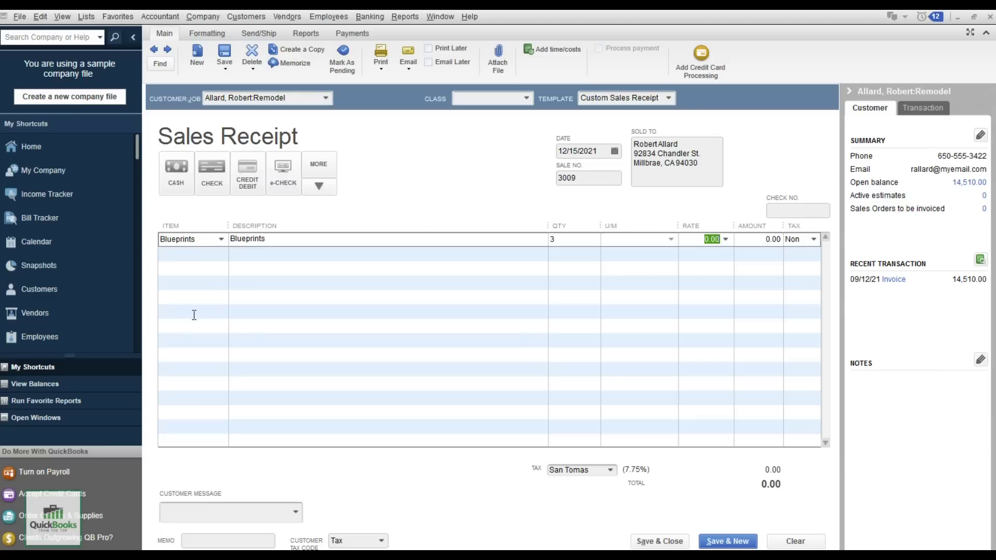
text(50)
key(Tab)
Mark the receipt paid by check 1234 and save it
click(217, 175)
click(774, 210)
text(1234)
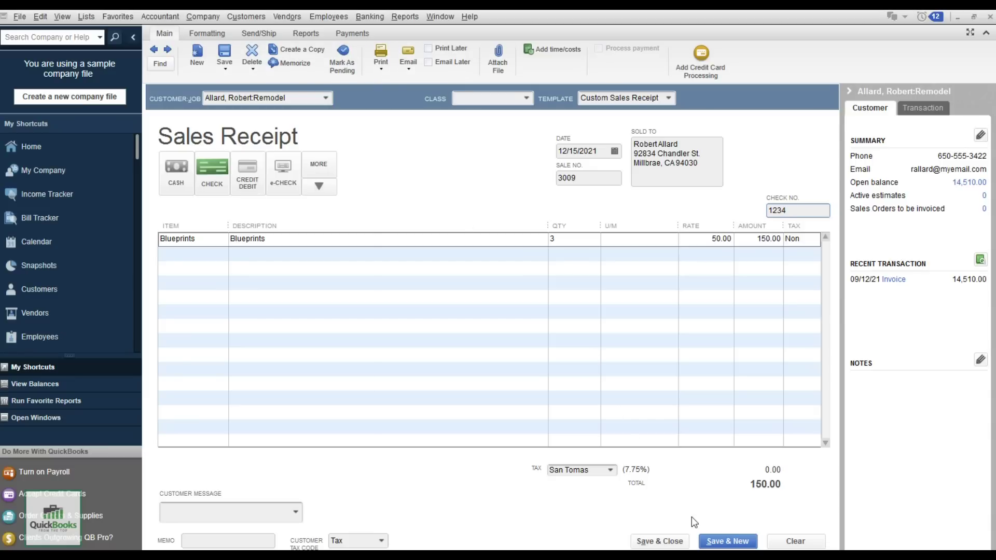
click(672, 542)
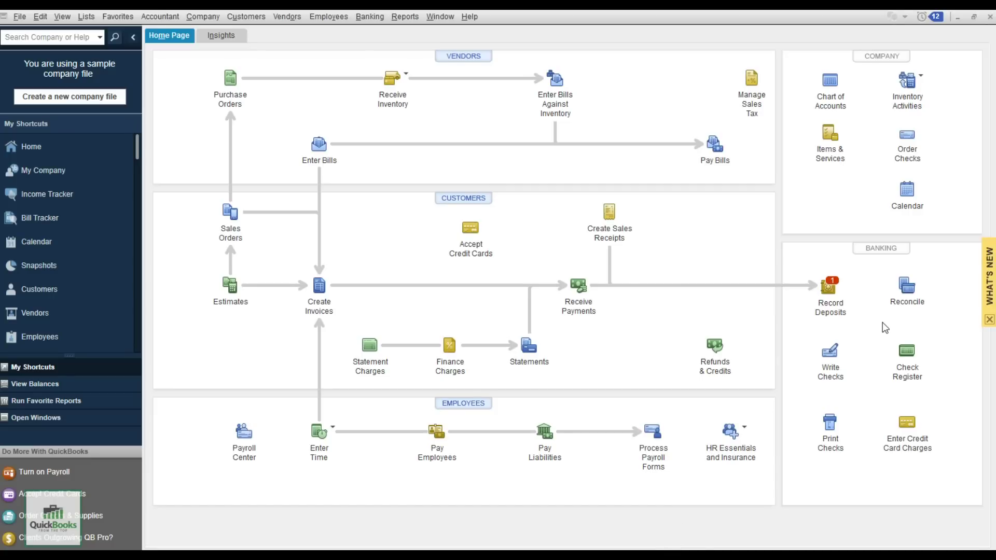
Record a deposit of the 150.00 check-1234 receipt into checking and save it
click(832, 285)
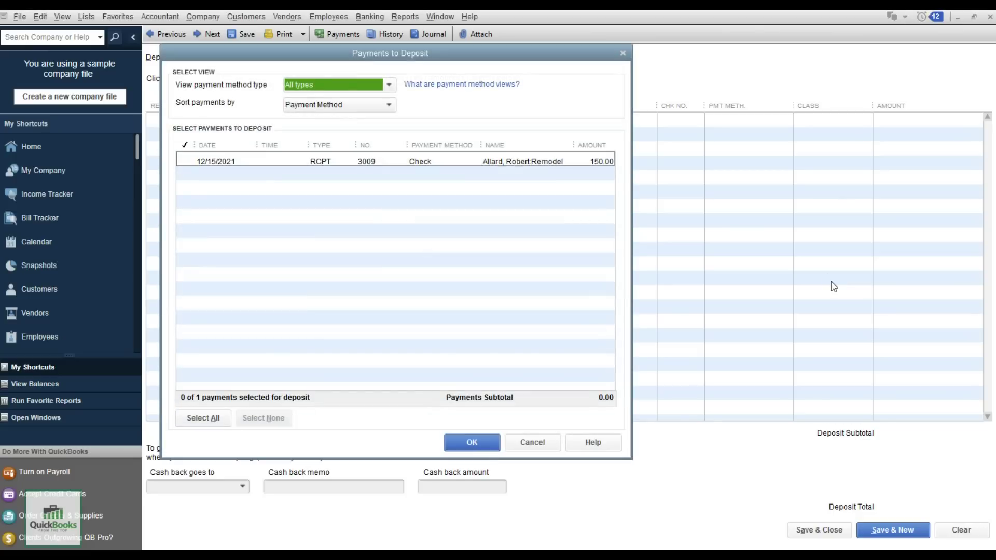
click(186, 162)
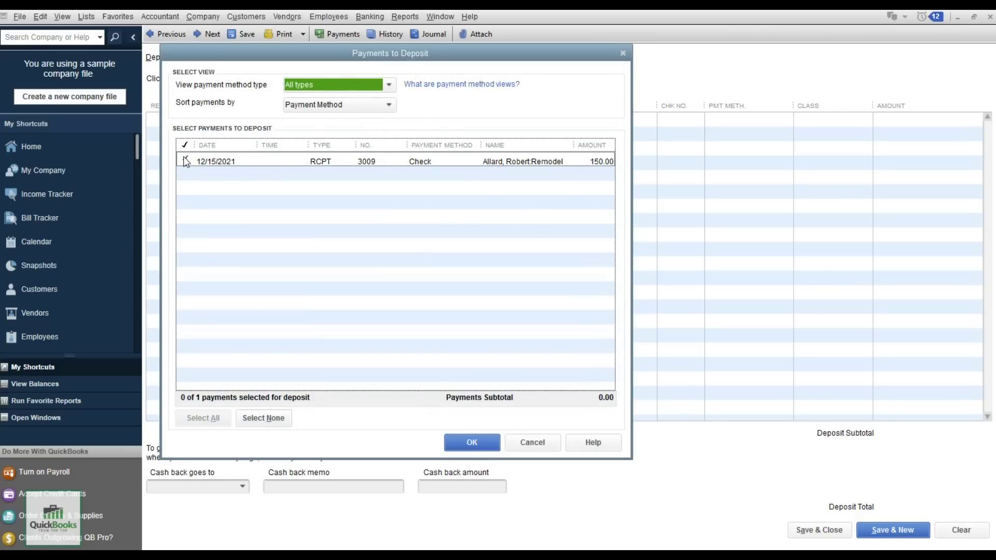
click(186, 161)
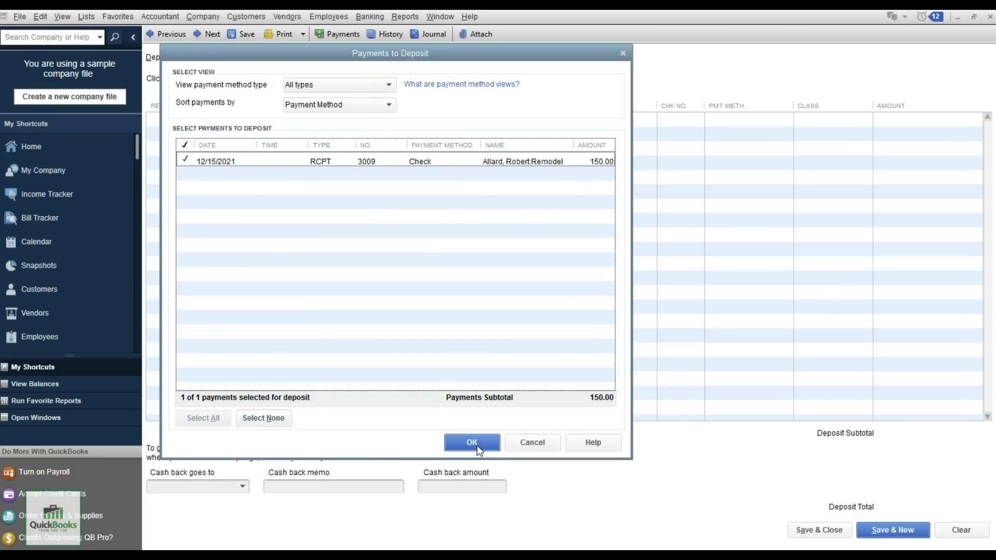
click(473, 442)
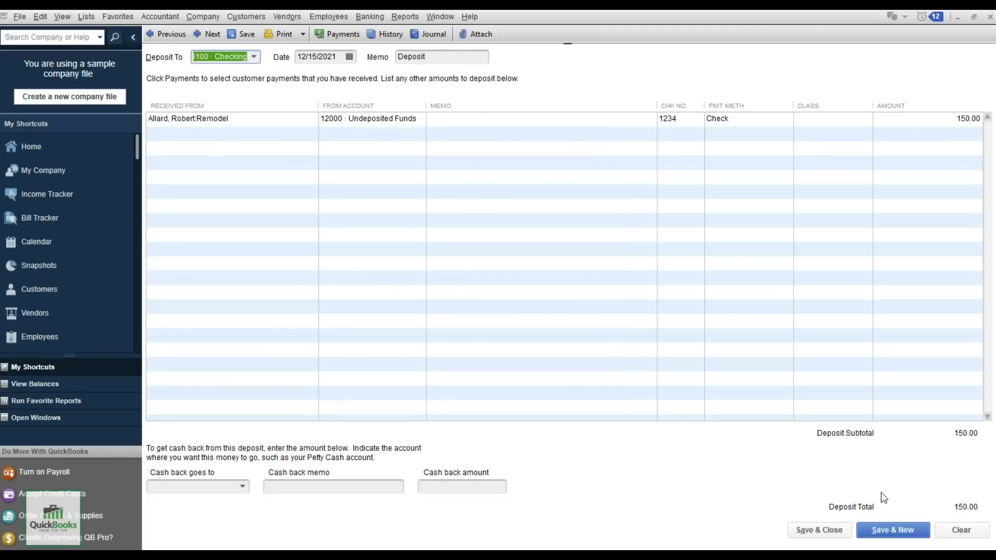
click(831, 527)
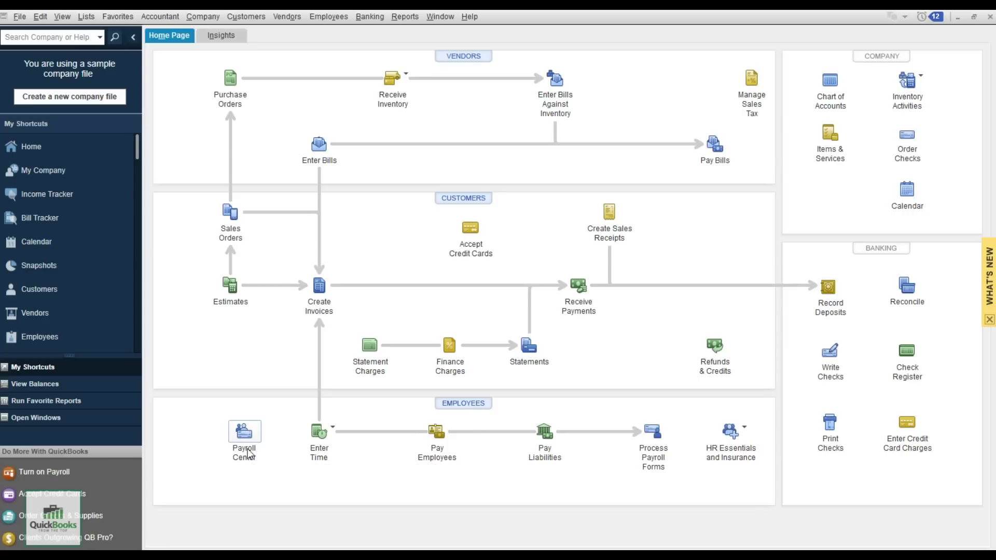
Open the Payroll Center's Employees list and the first employee's record
click(247, 453)
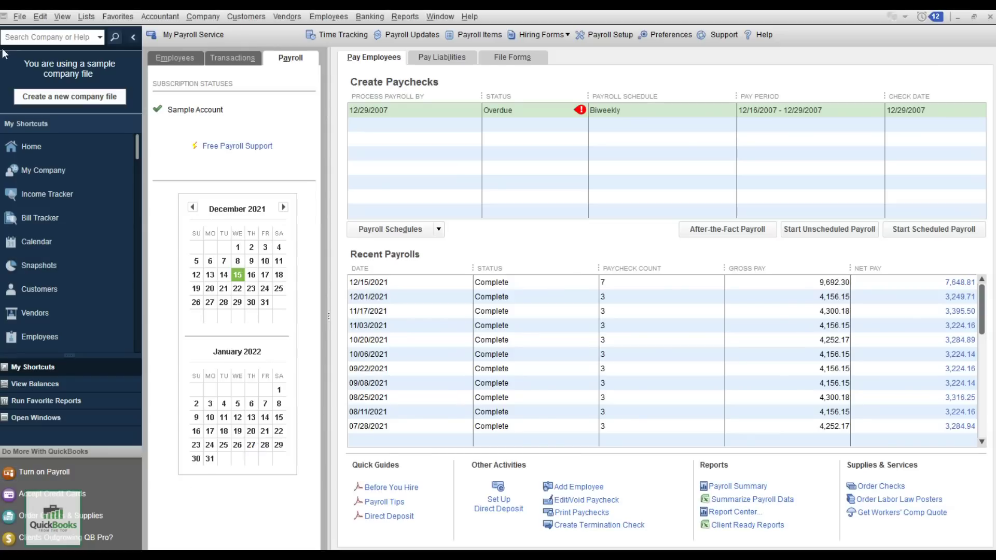
click(193, 63)
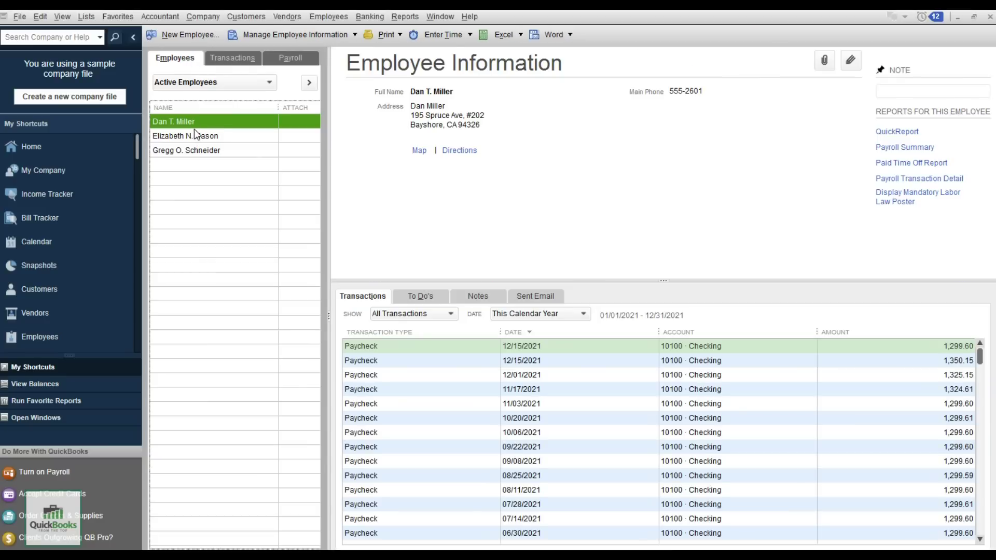
double_click(191, 123)
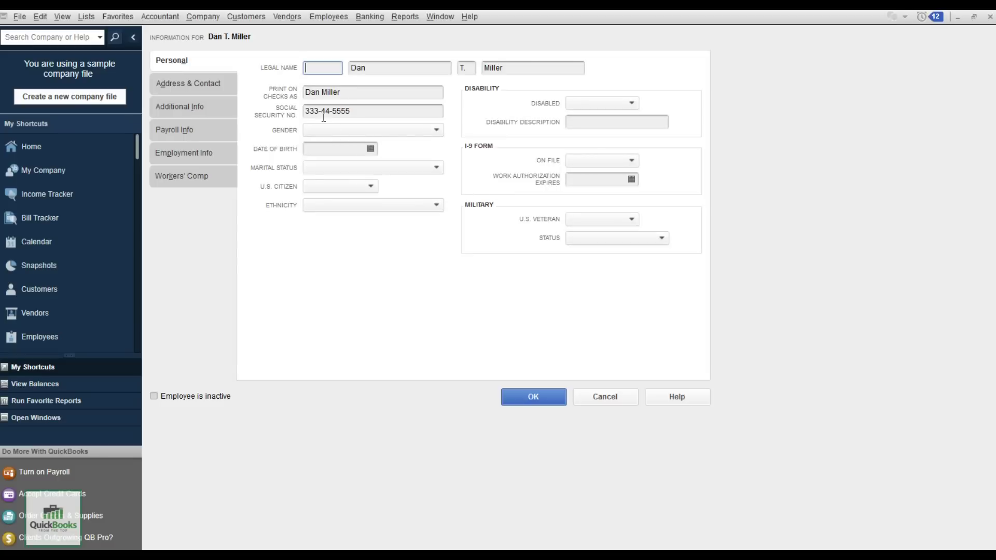
Review the Address & Contact, Payroll Info, Employment Info and Workers' Comp tabs, then cancel
click(184, 85)
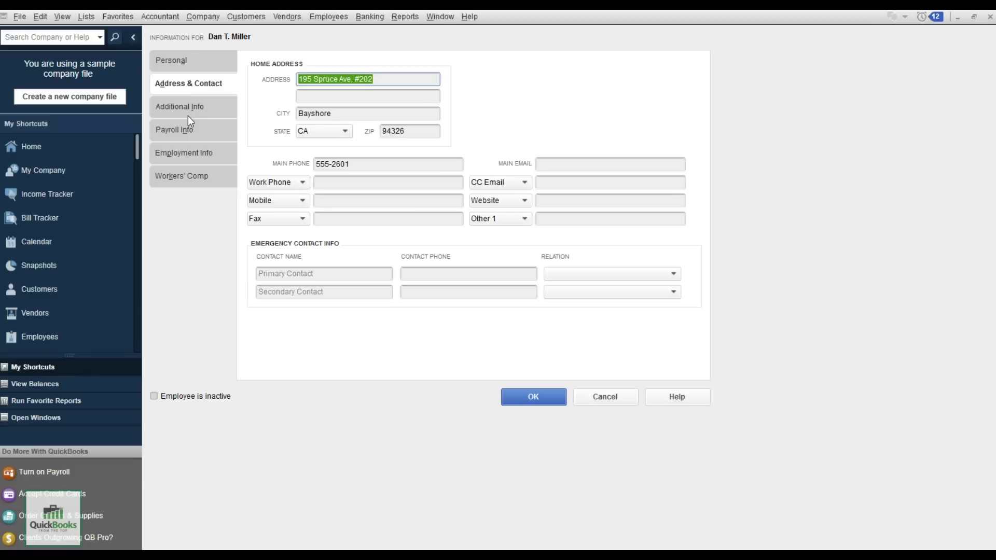
click(192, 133)
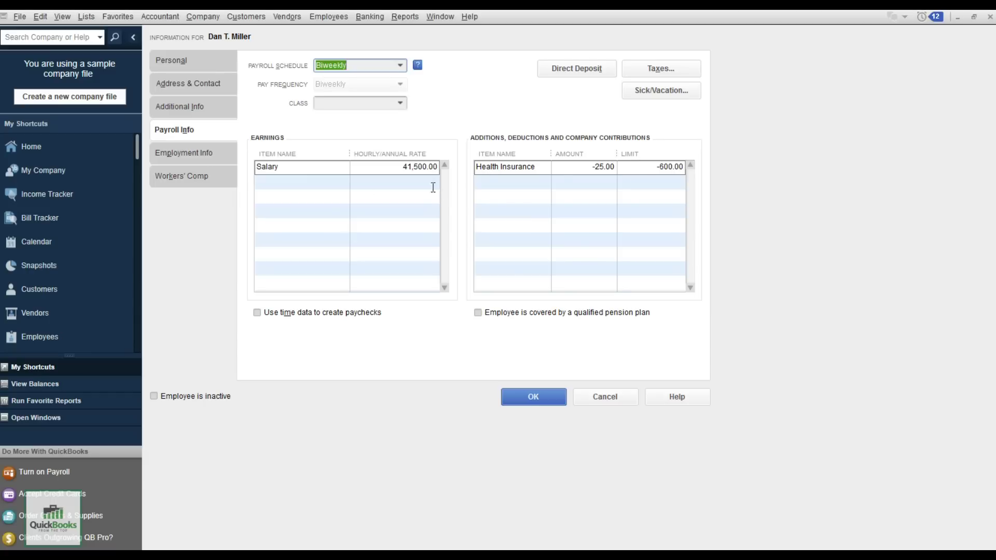
click(194, 152)
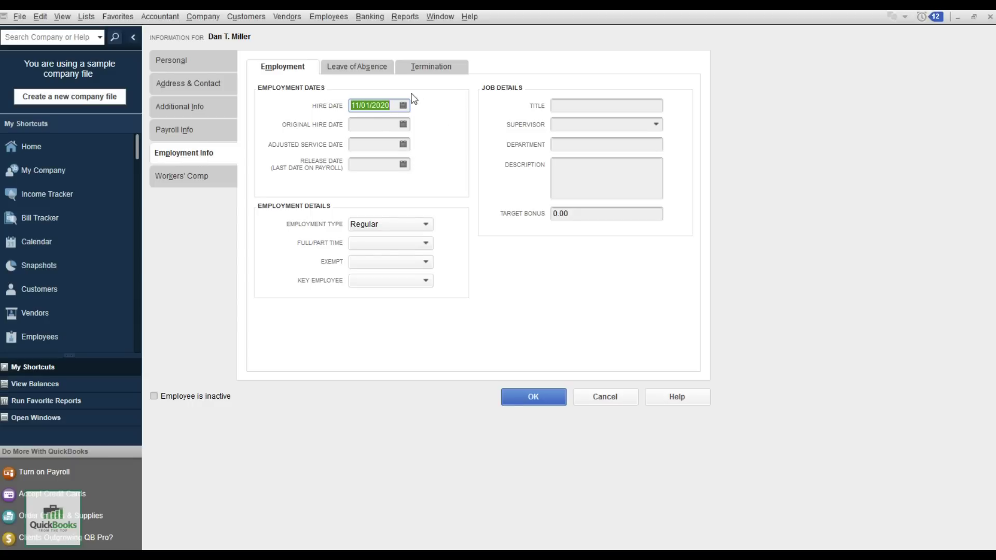
click(358, 70)
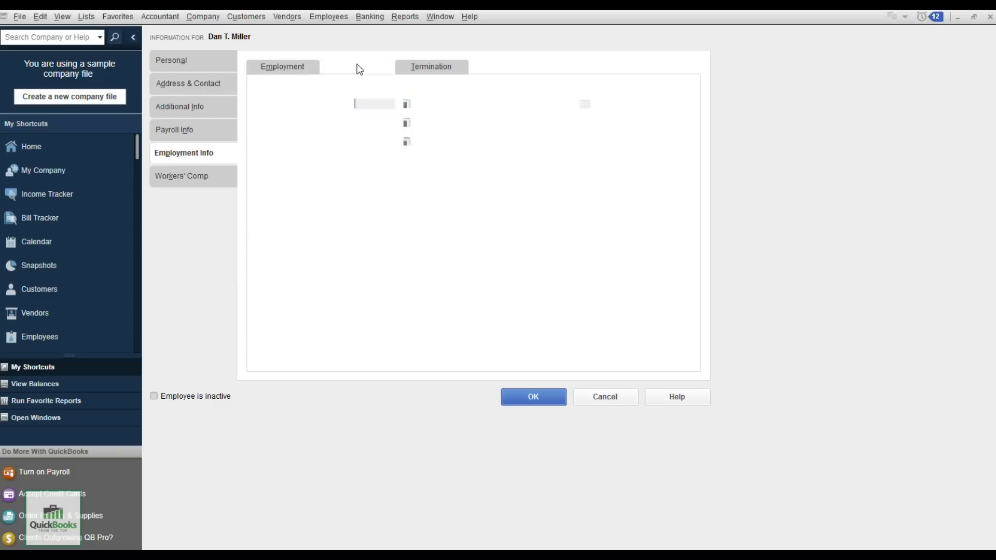
click(422, 68)
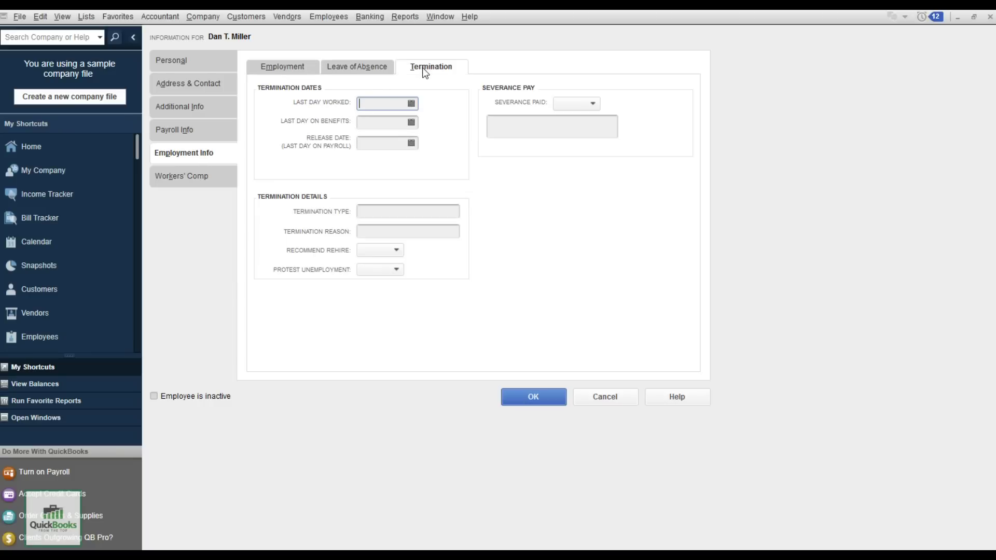
click(210, 175)
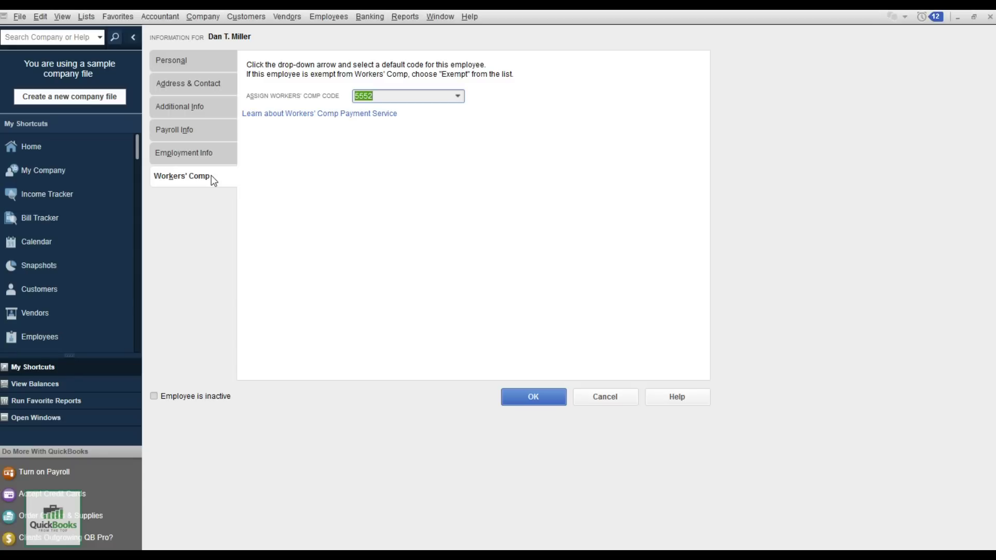
click(613, 393)
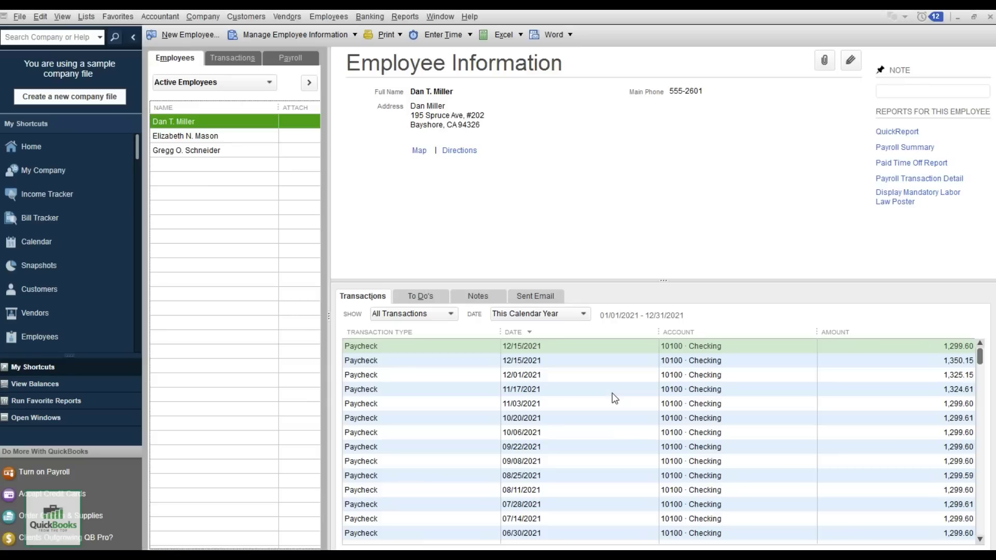
Show the Employee Center's payroll overview of pay periods and recent payrolls, then start an unscheduled payroll
click(240, 59)
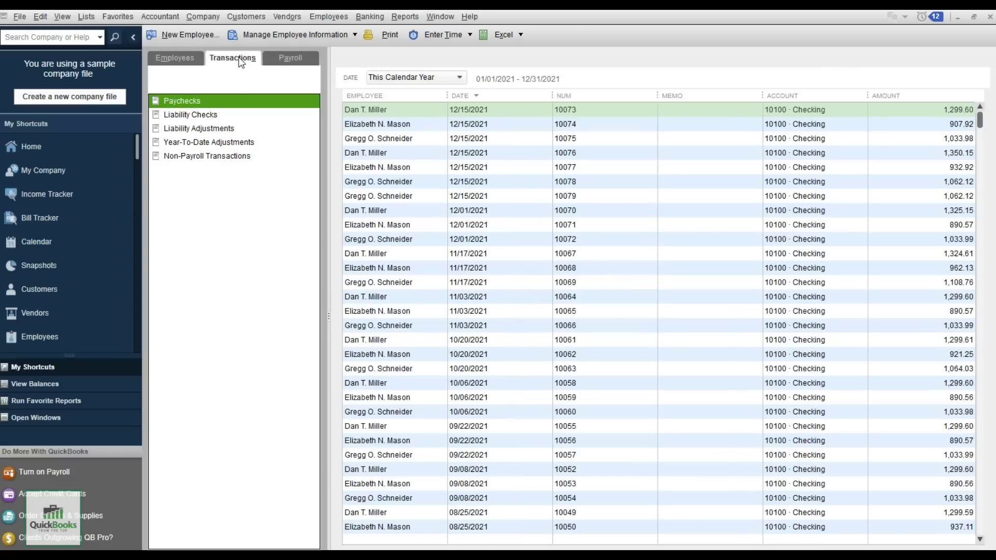
click(304, 57)
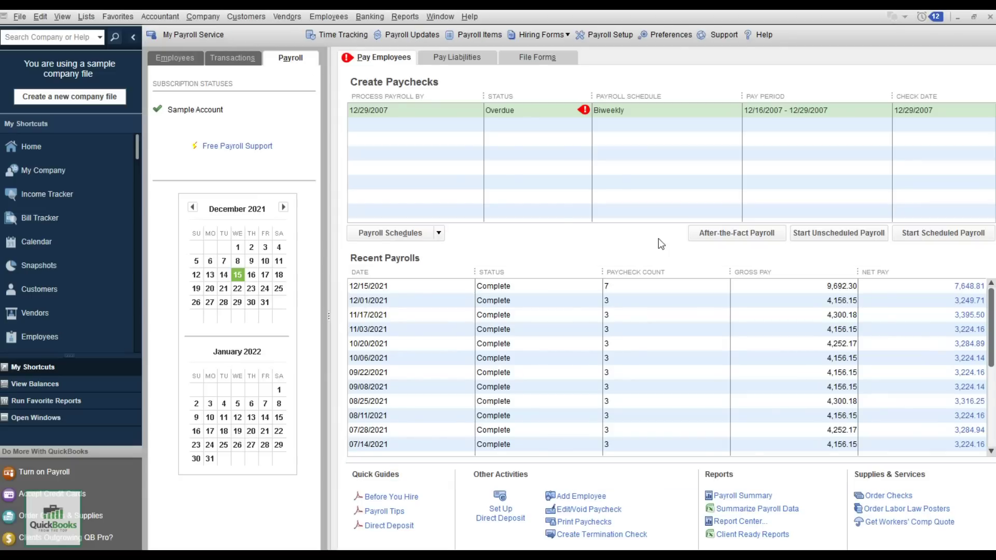
click(834, 237)
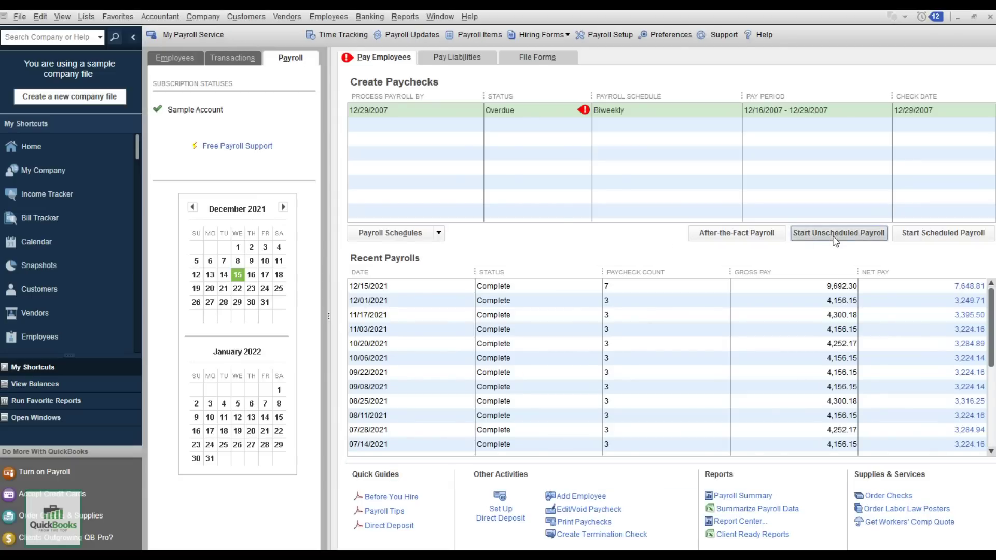
Select all three employees for the unscheduled payroll and open the paycheck detail
click(833, 235)
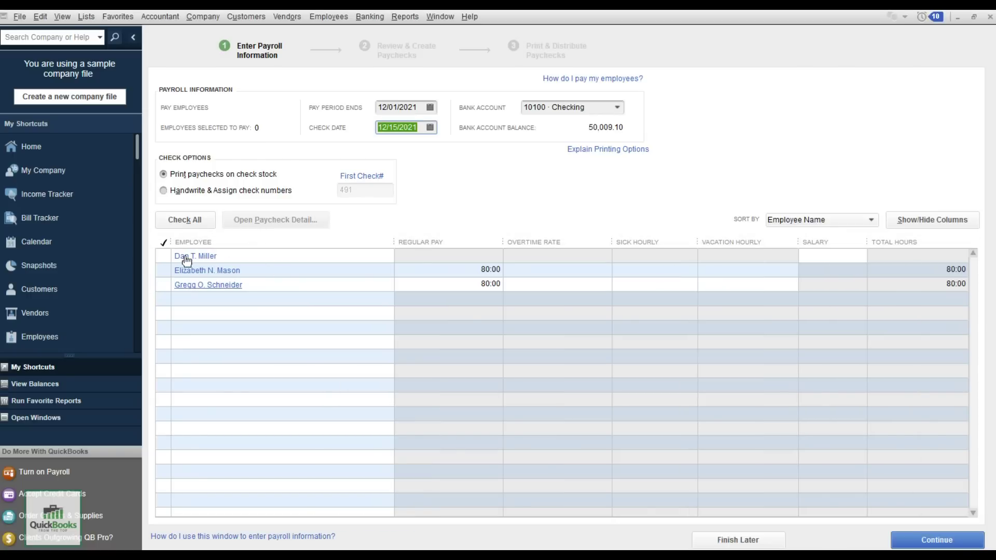
click(163, 257)
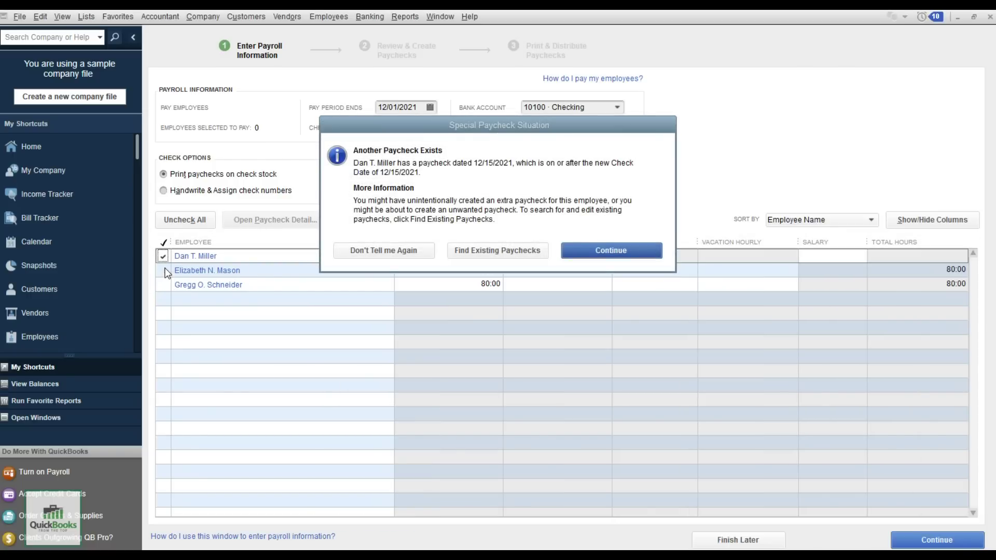
click(403, 250)
click(160, 270)
click(162, 285)
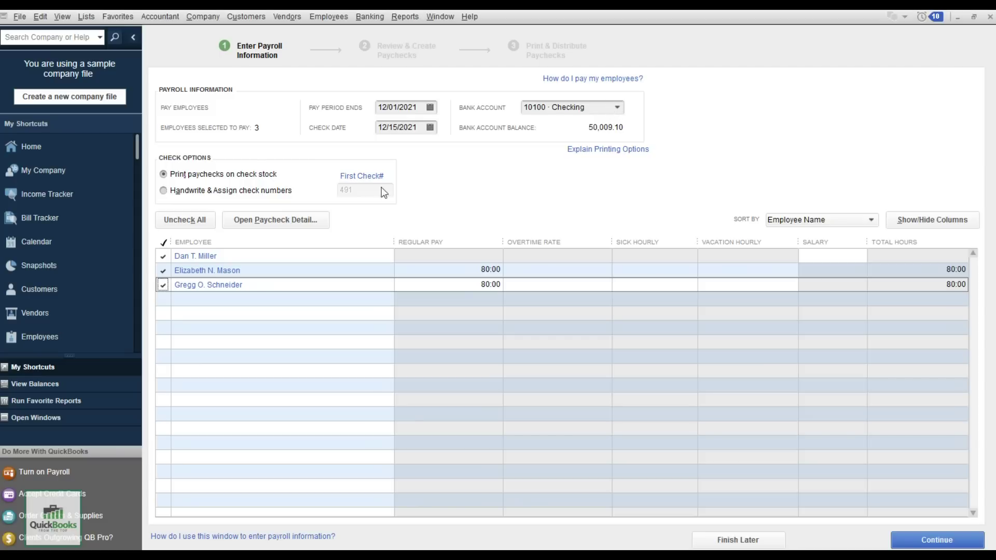
click(307, 219)
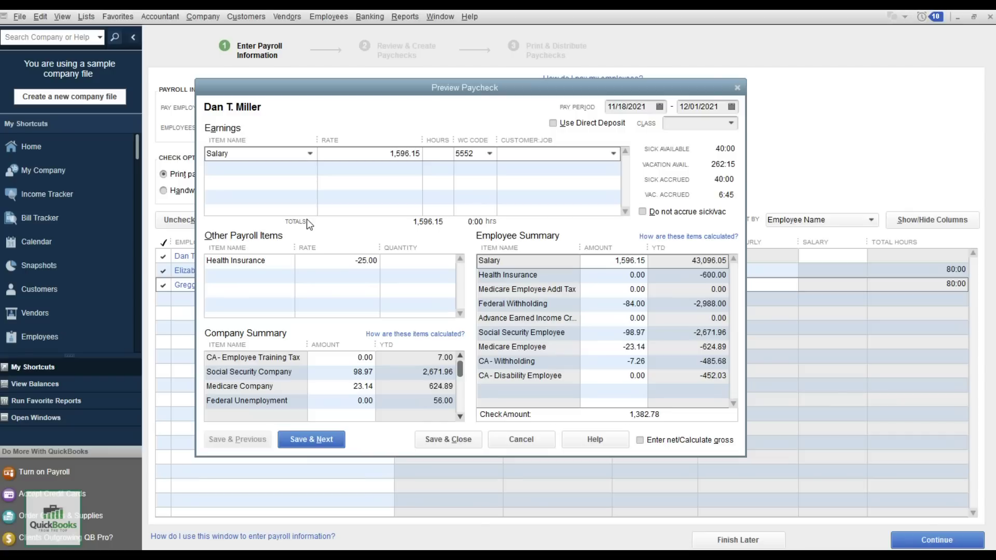
Give the hourly employee 40 regular and 3 overtime hours, then save the paycheck
click(306, 441)
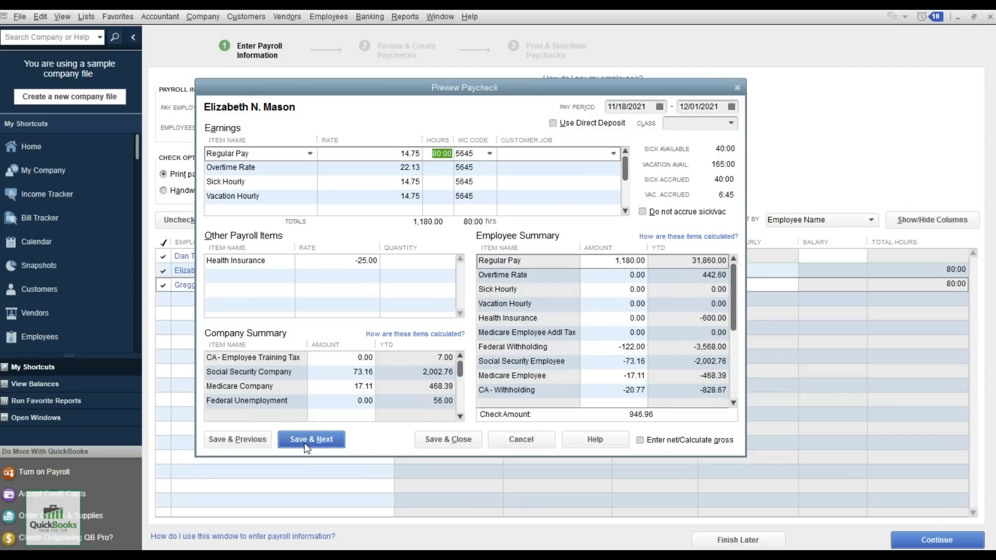
text(5=40)
key(BackSpace)
key(BackSpace)
key(BackSpace)
key(BackSpace)
text(40)
key(Tab)
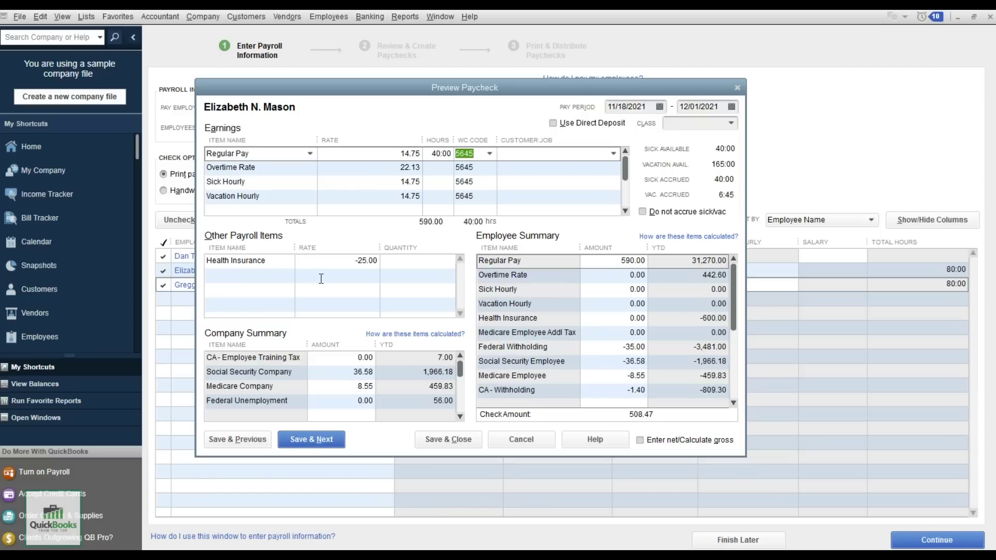
click(442, 165)
text(3)
key(Tab)
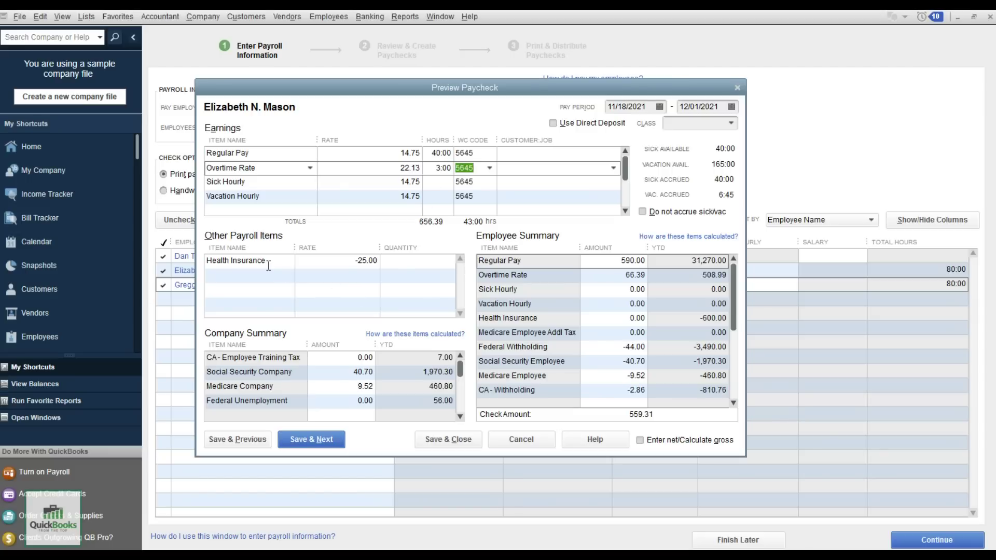
click(449, 440)
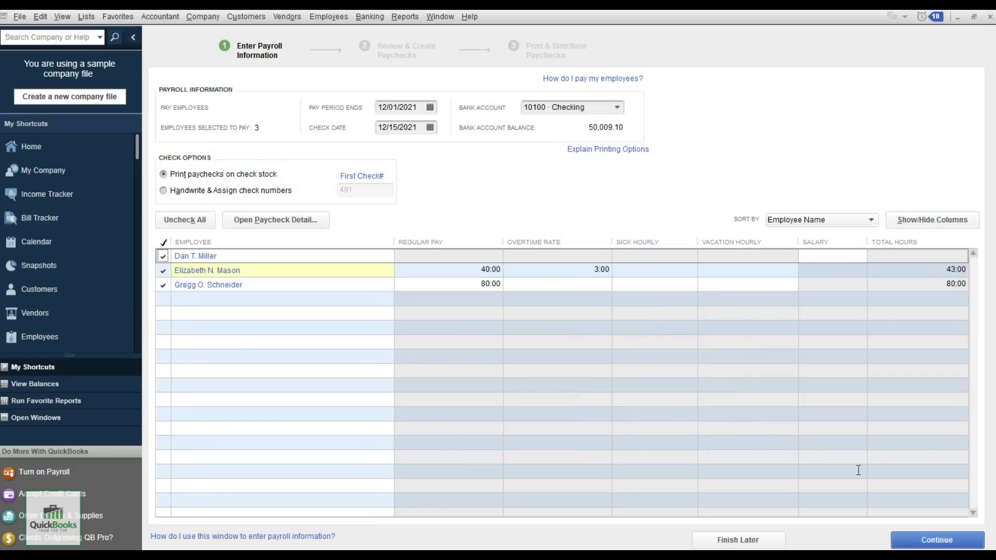
Create the three 12/15/2021 paychecks and close the confirmation dialog
click(911, 537)
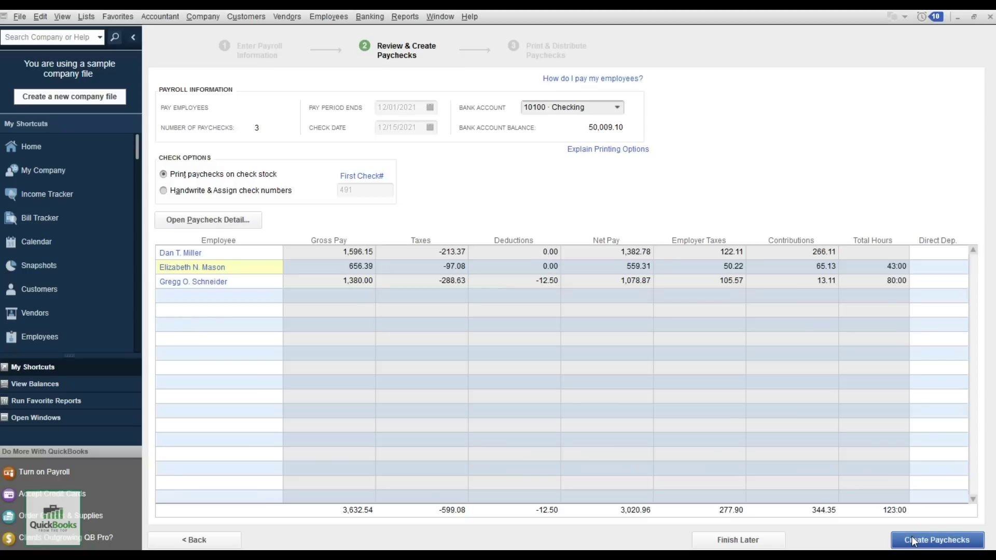
click(913, 542)
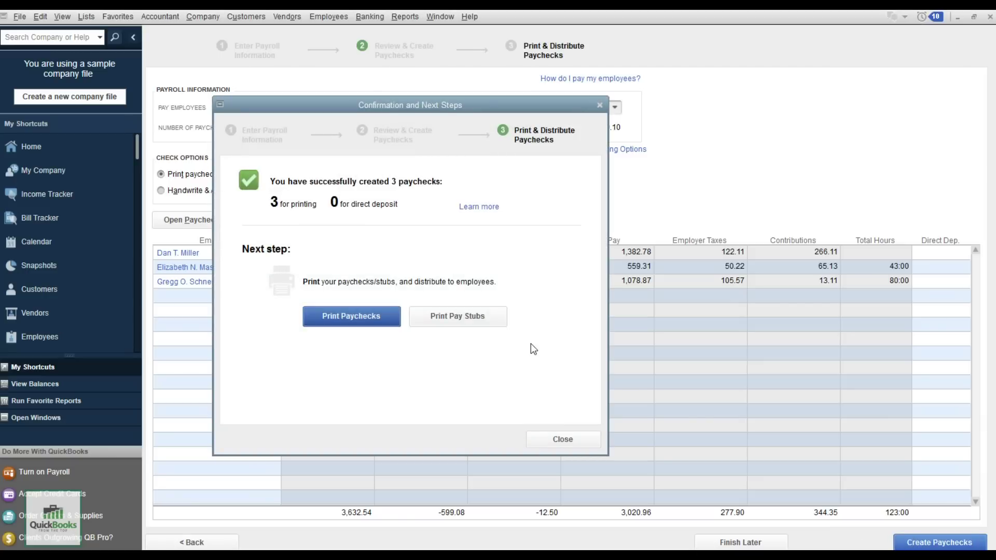
click(570, 441)
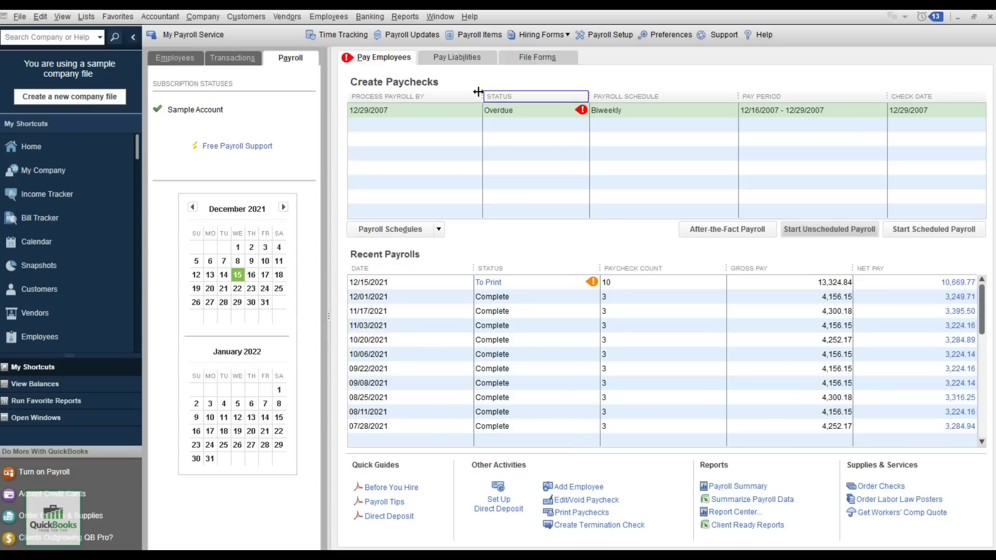
Review the payroll taxes and liabilities due, then close the Employee Center
click(465, 60)
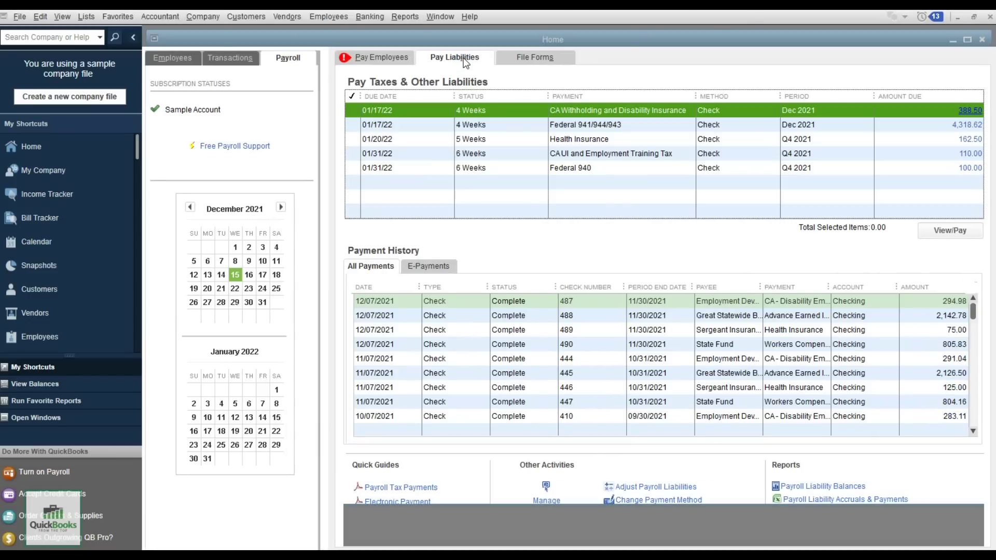
key(Escape)
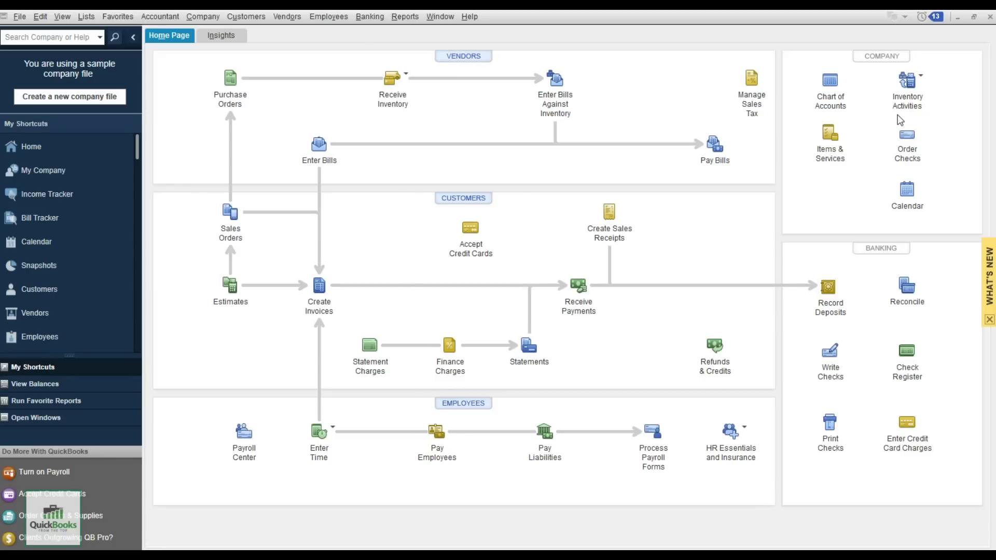
click(839, 92)
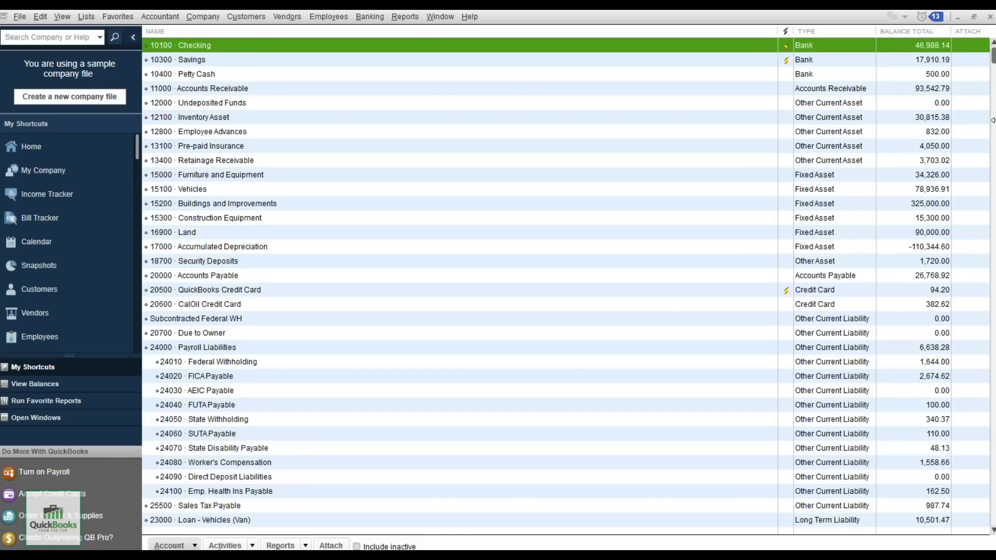
mouse_move(992, 51)
mouse_down()
mouse_move(992, 507)
mouse_move(992, 51)
mouse_up()
key(Escape)
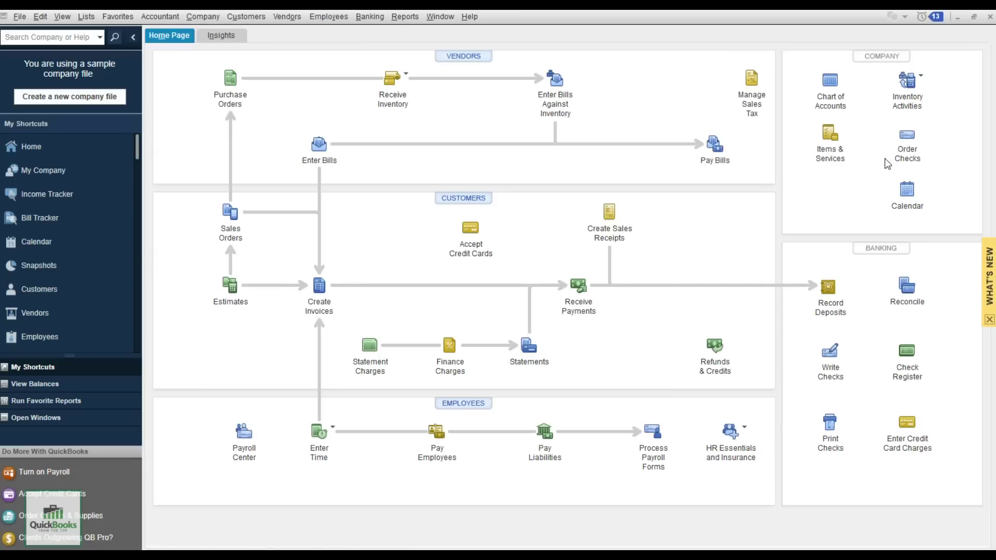
In the Item List, start a new Discount item, cancel it, and close the list
click(847, 150)
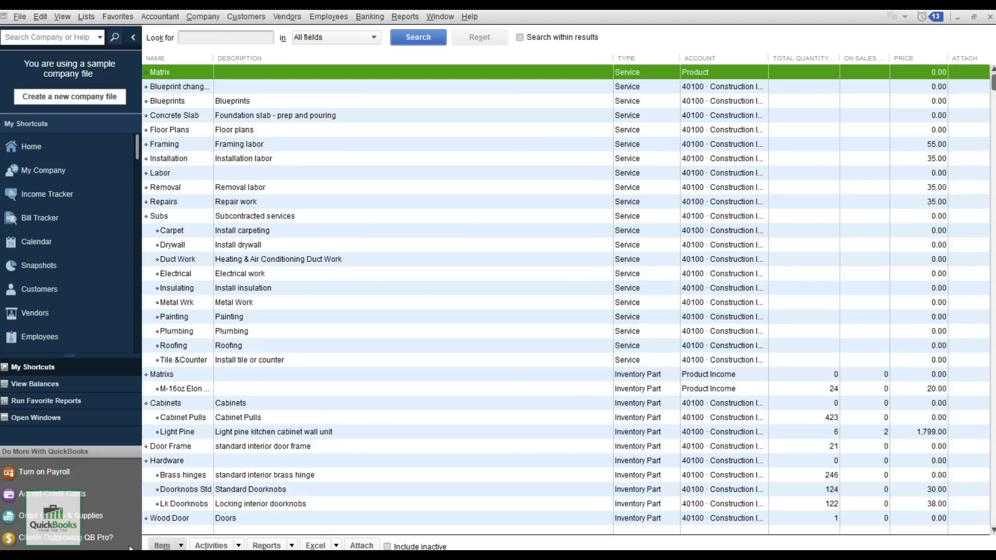
click(180, 546)
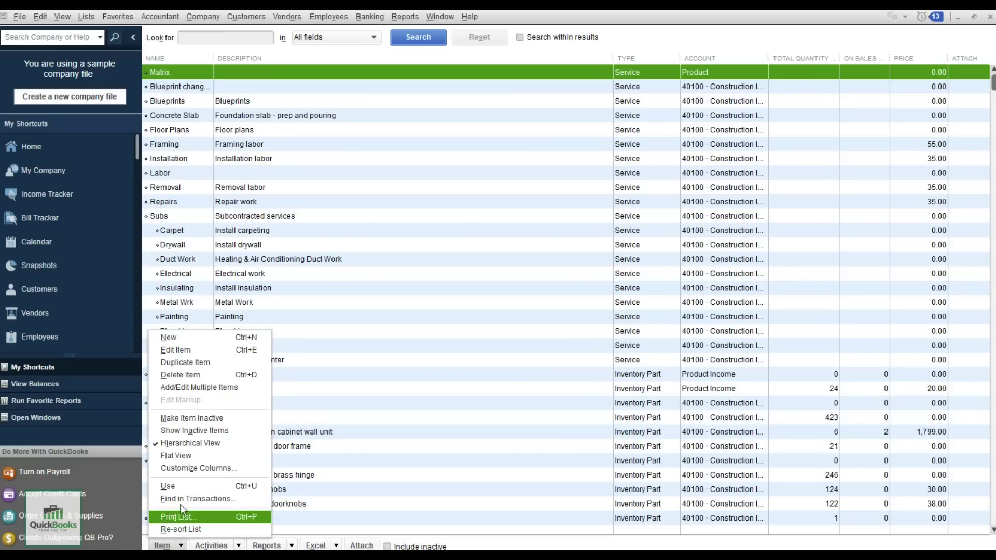
click(181, 338)
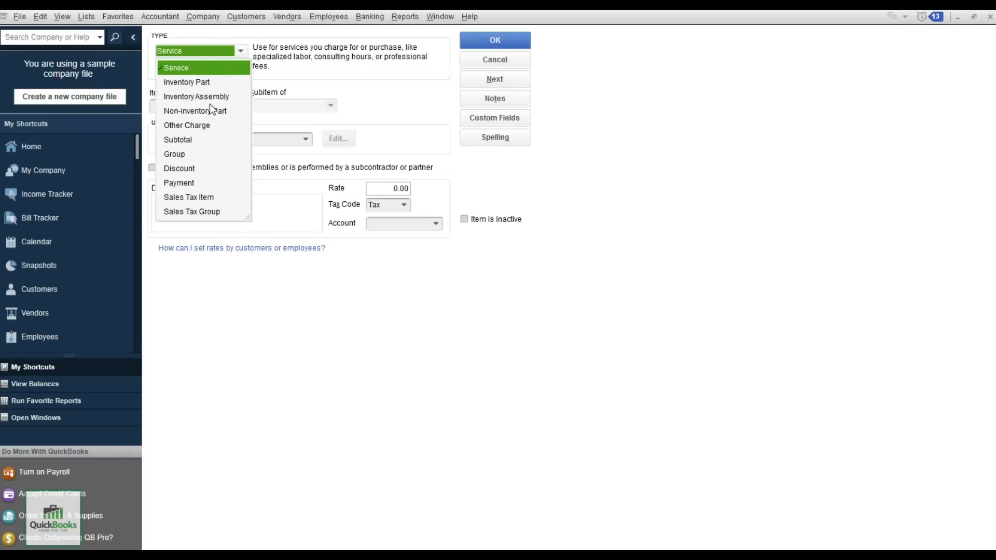
click(188, 168)
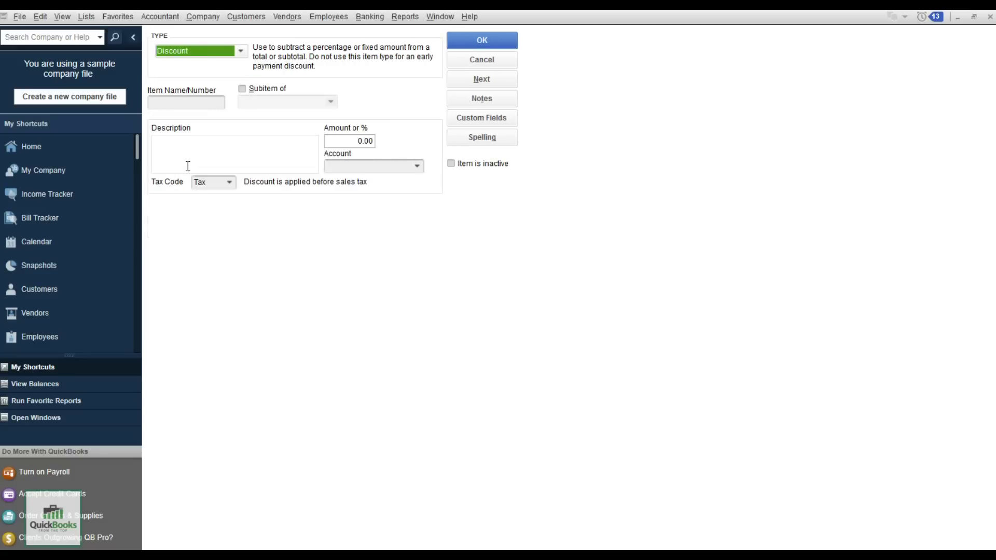
click(354, 142)
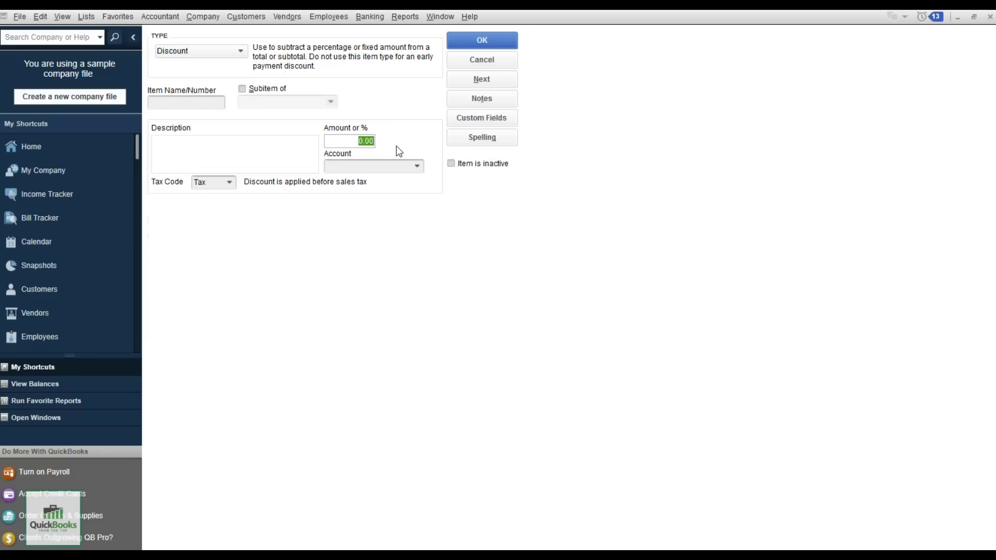
click(494, 61)
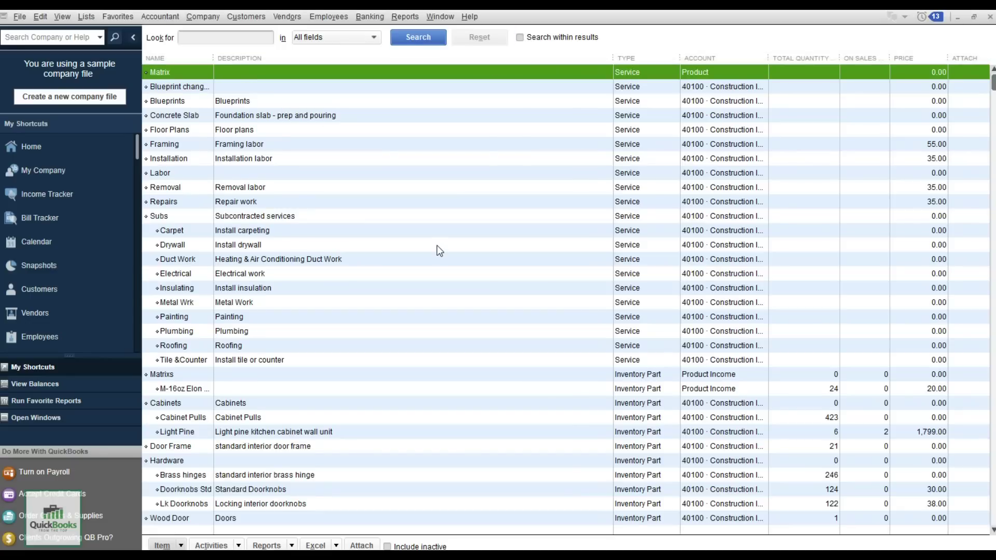
key(Escape)
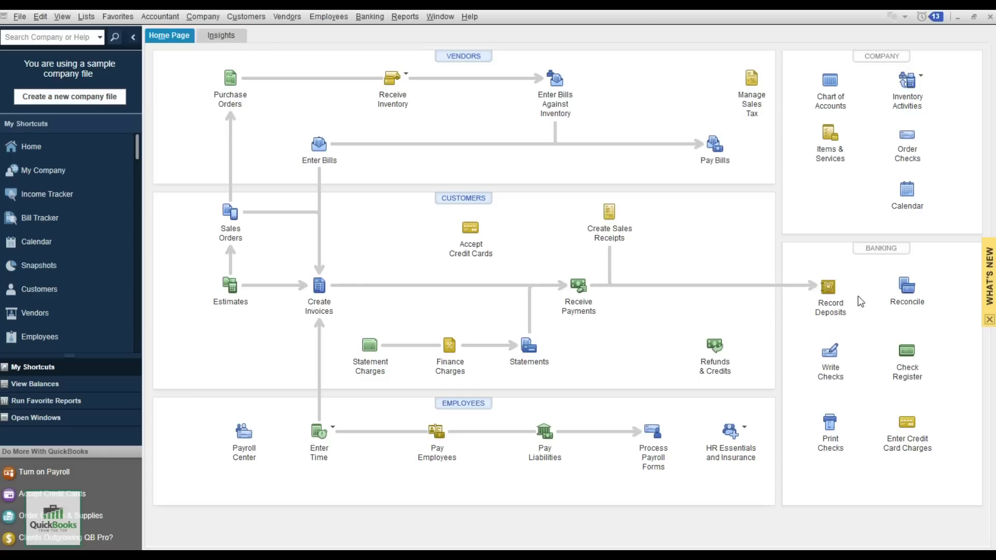
click(836, 363)
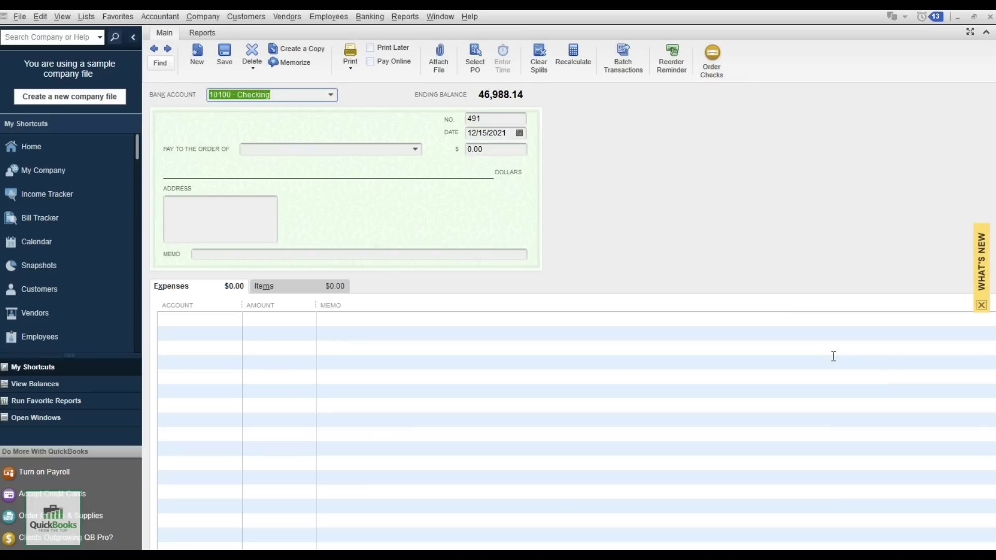
click(416, 149)
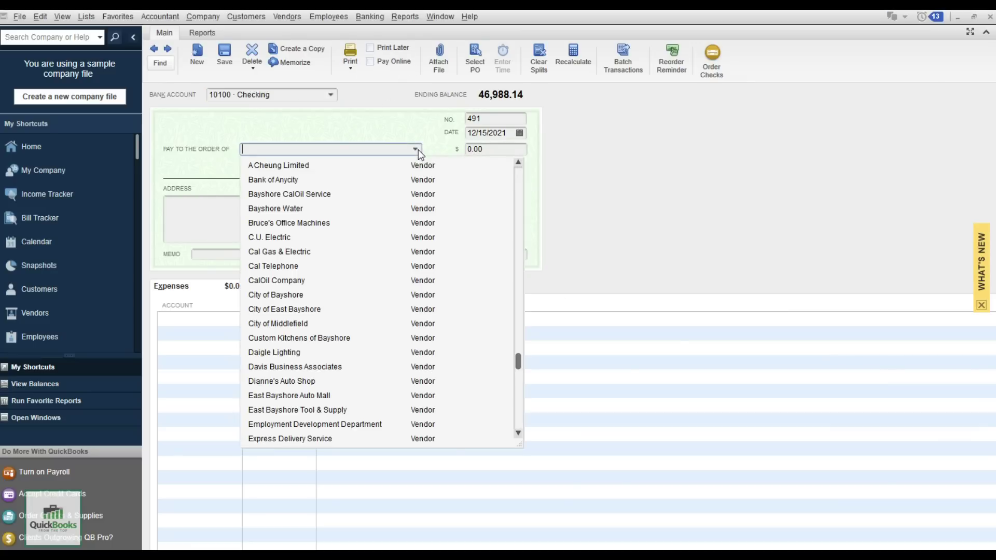
click(273, 249)
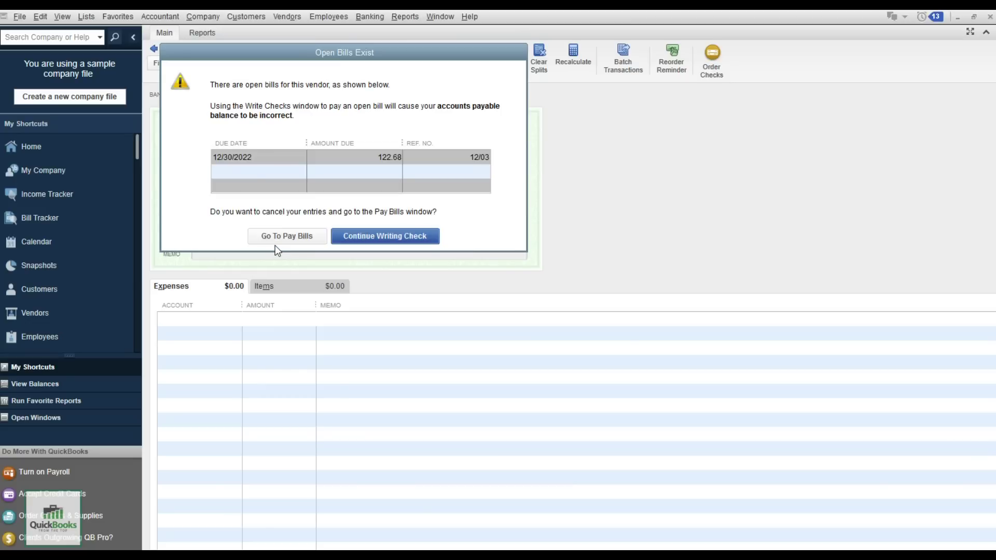
click(409, 235)
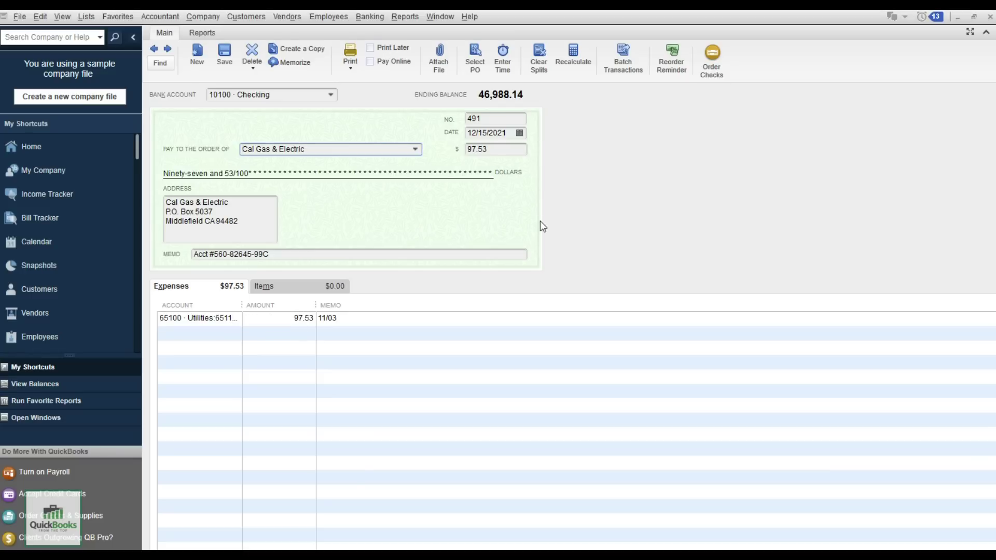
double_click(498, 122)
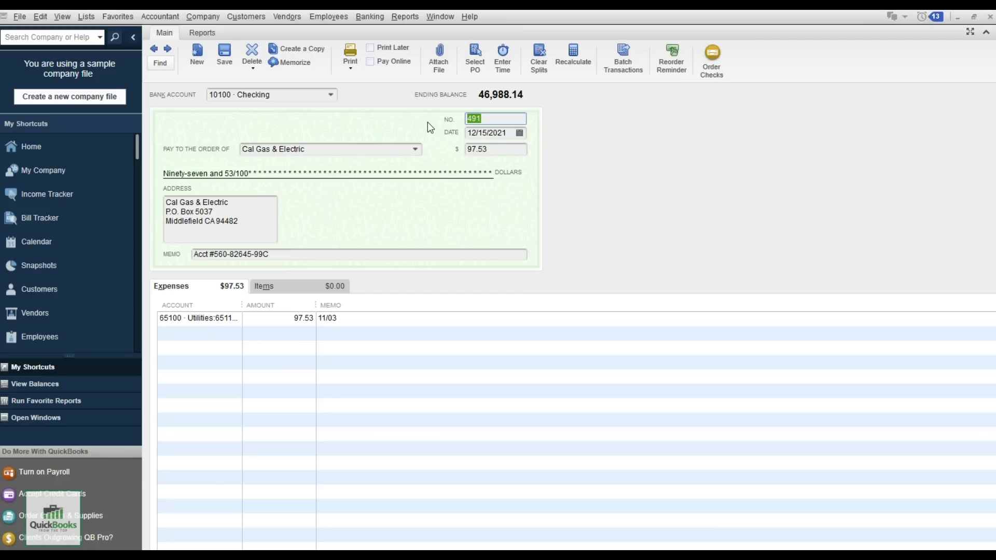
click(321, 288)
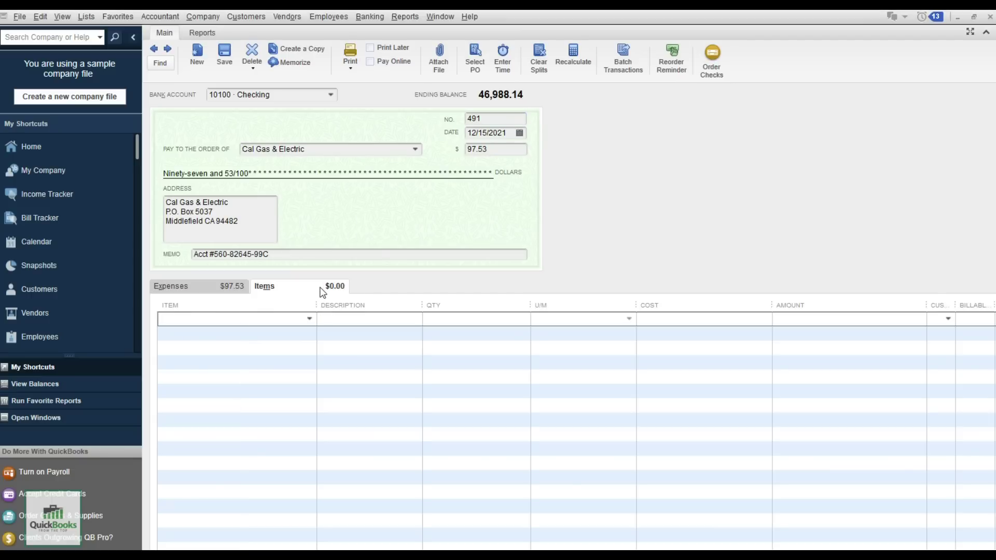
click(310, 318)
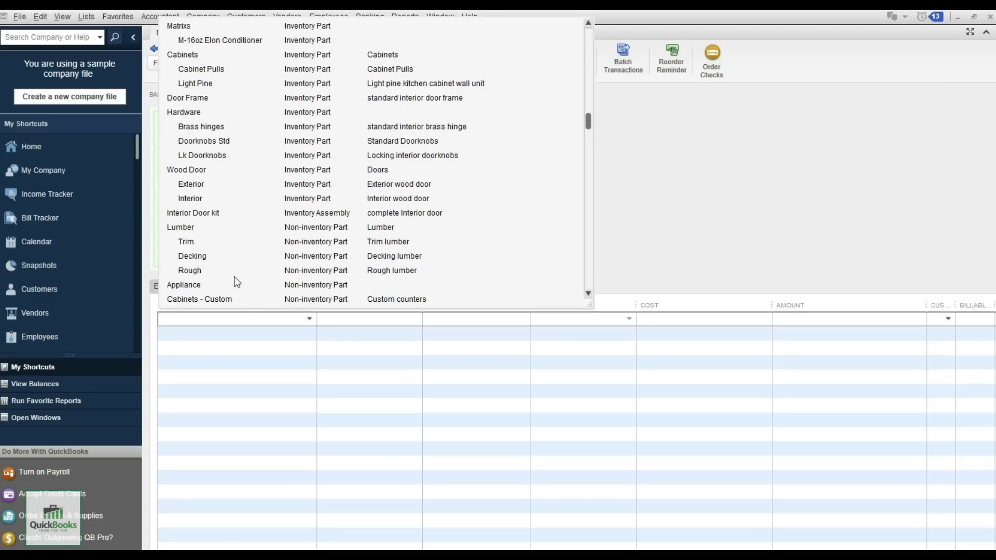
click(191, 130)
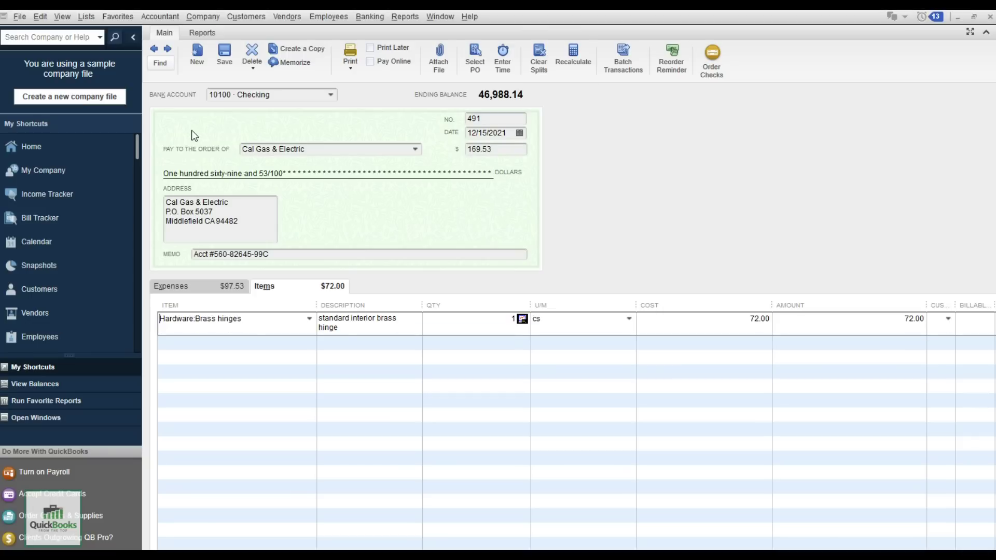
click(200, 285)
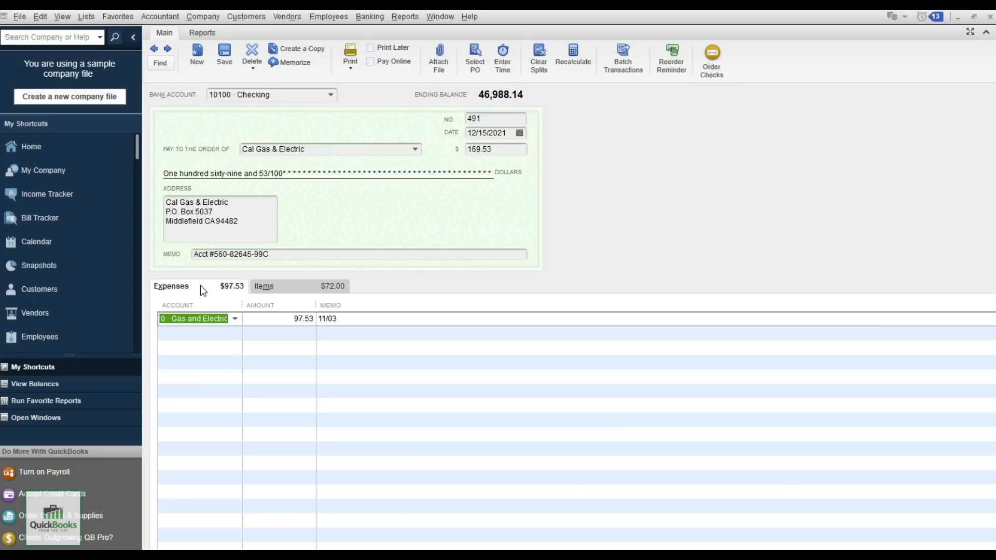
key(Escape)
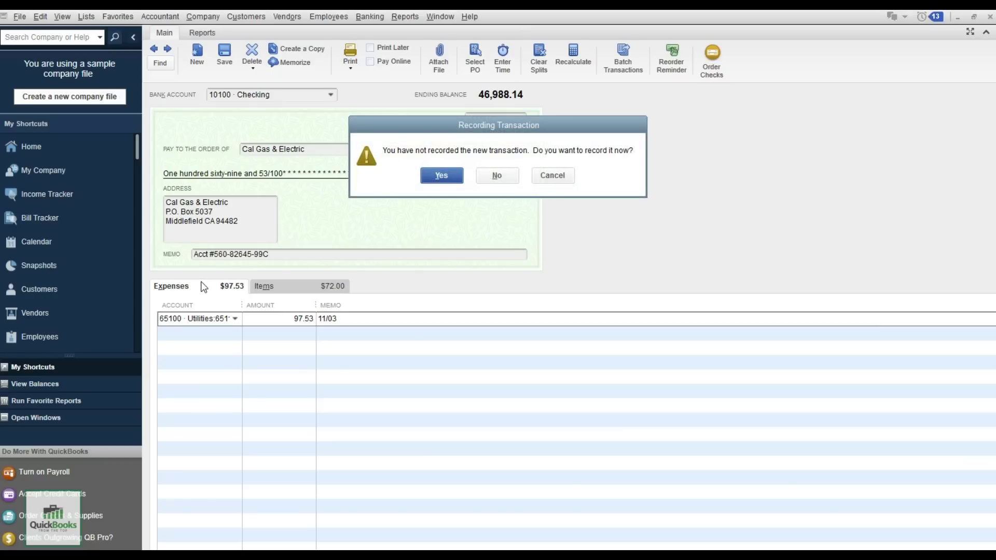
click(509, 176)
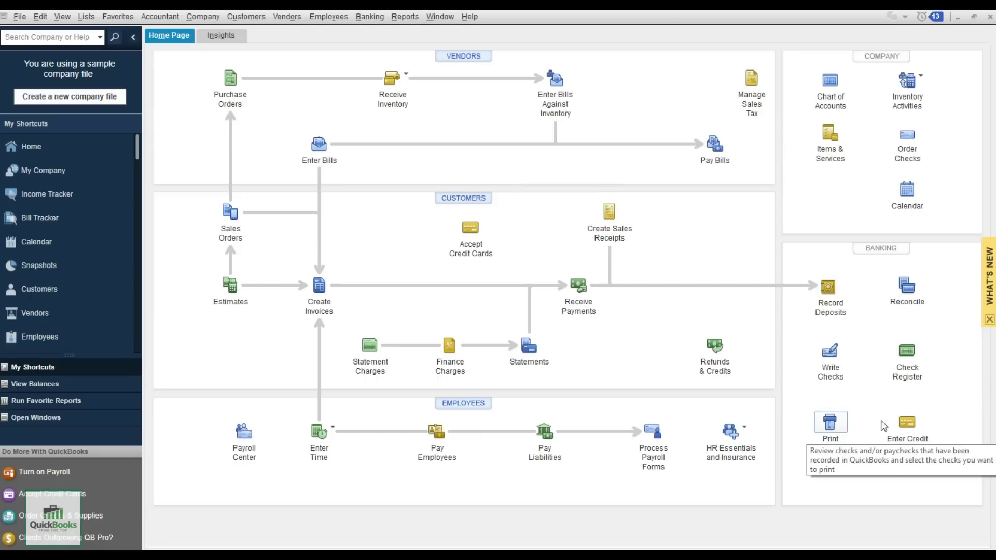
Start a QuickBooks Credit Card charge with Dianne's Auto Shop as the vendor
click(906, 421)
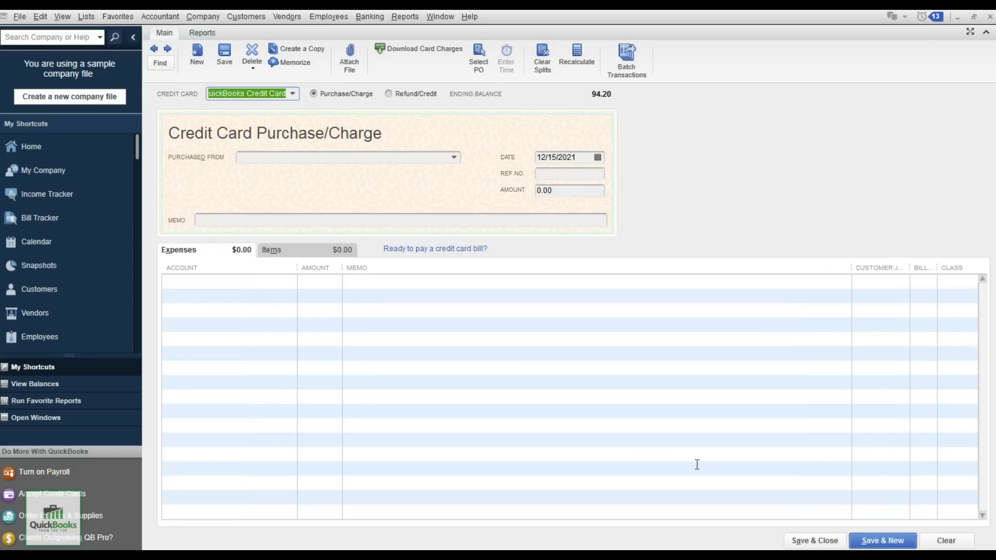
click(294, 93)
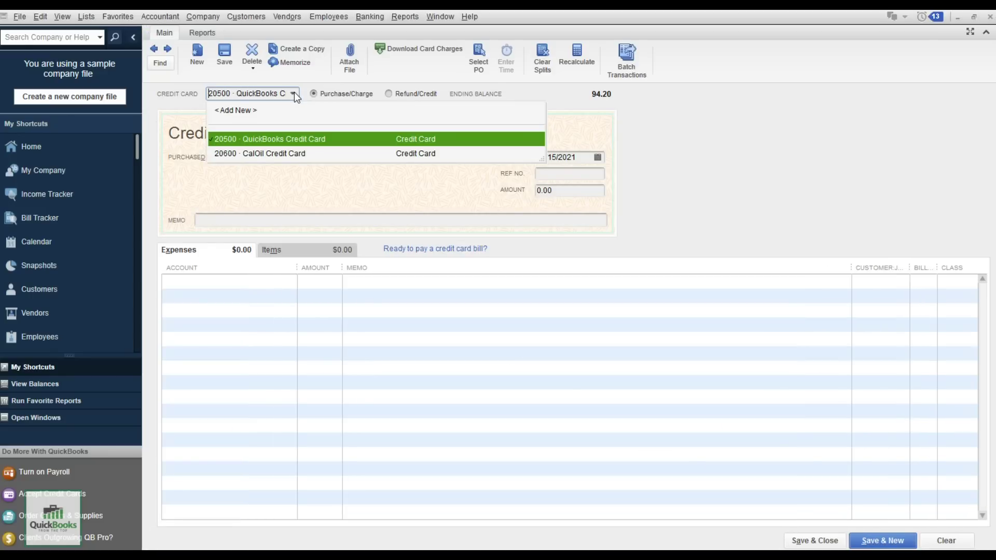
click(294, 94)
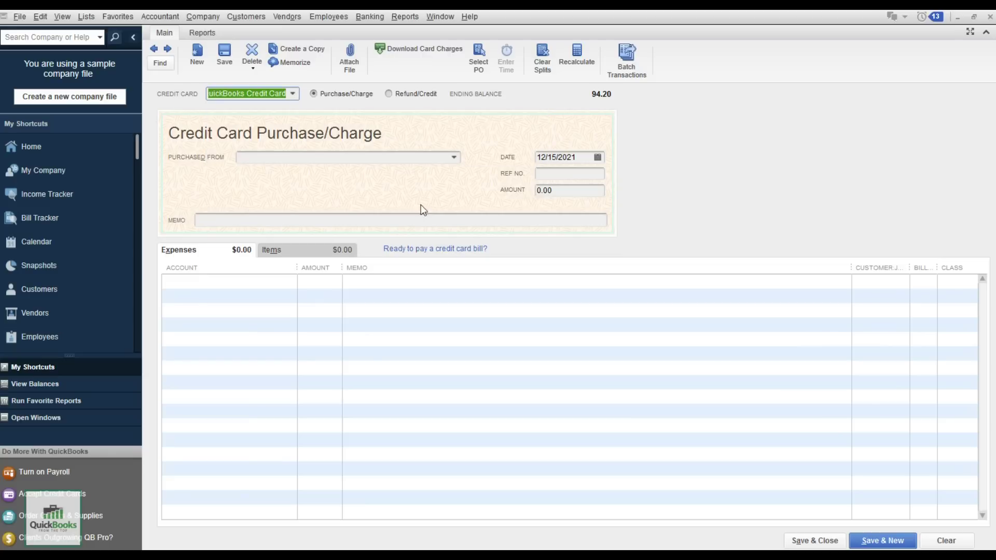
click(455, 157)
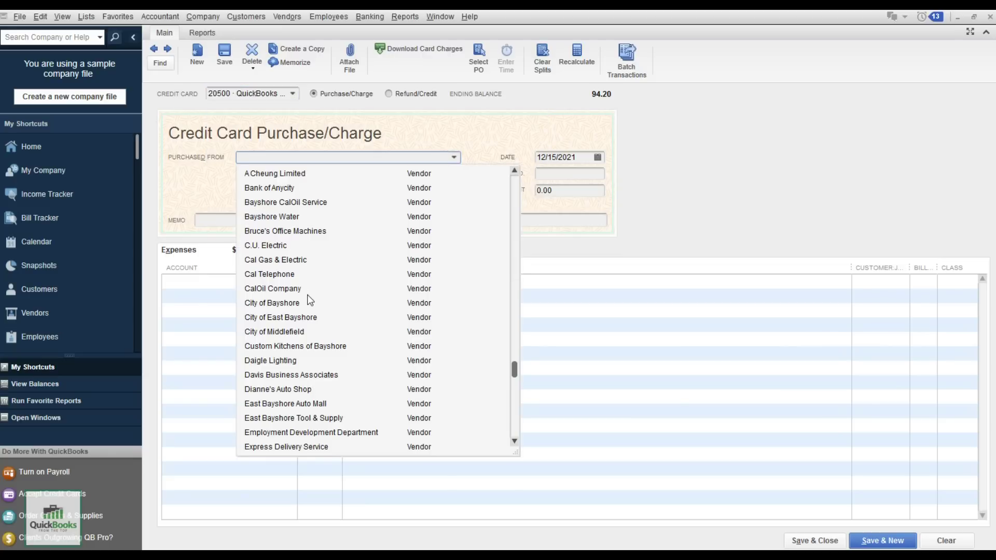
click(289, 389)
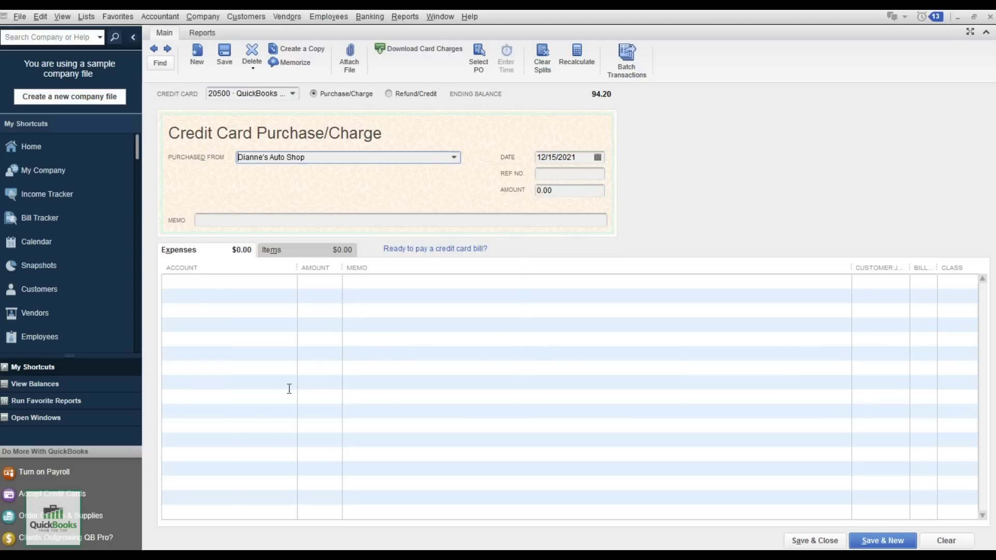
Charge 500.00 to Automobile:Repairs, add the reference number, and save the charge
click(288, 281)
click(289, 283)
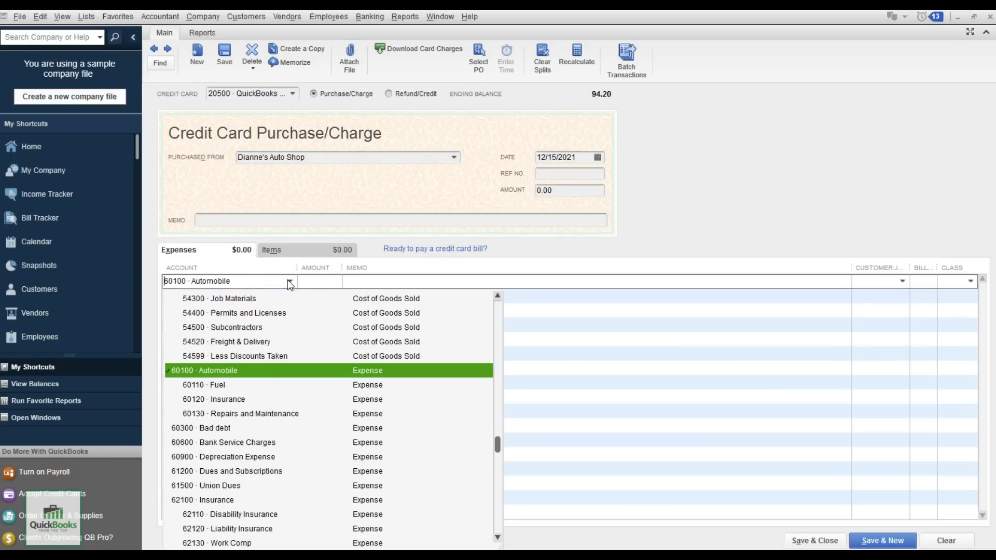
click(253, 414)
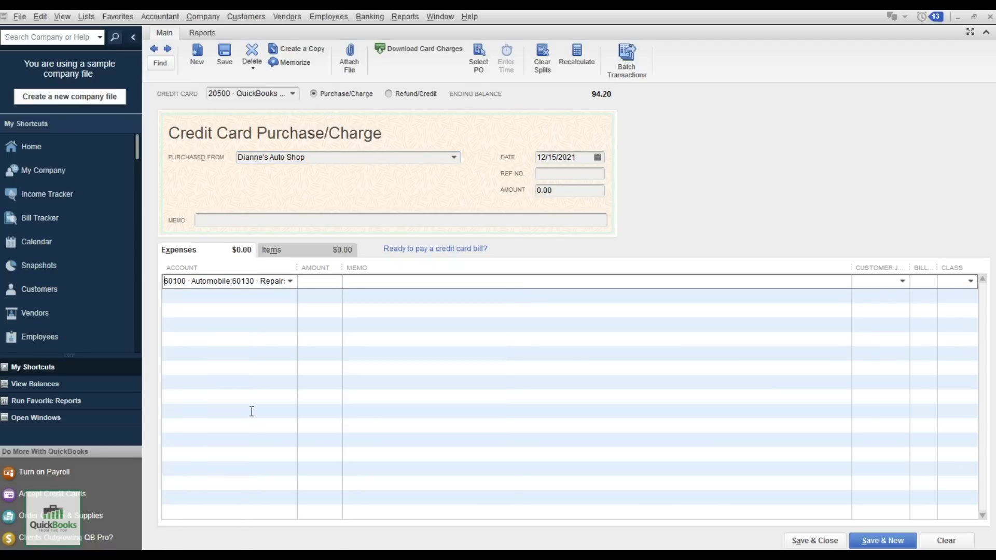
click(323, 283)
text(500.)
key(Tab)
click(547, 174)
text(Ford)
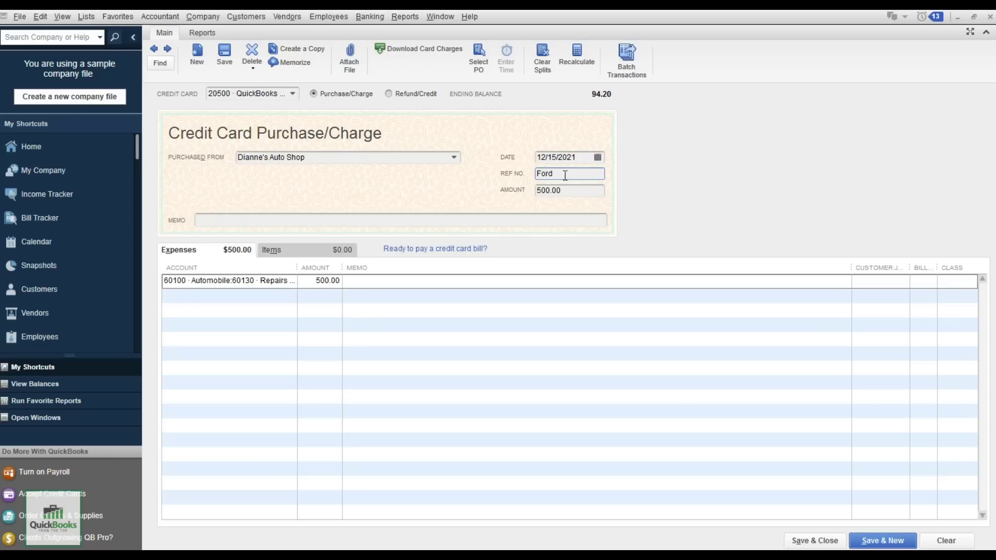
text(VY1234)
click(808, 536)
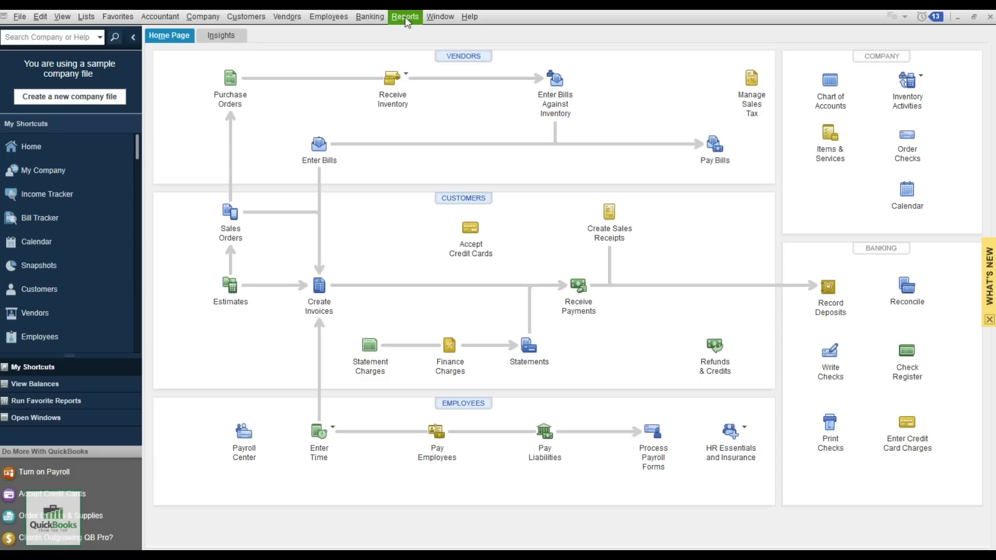
Open the Profit & Loss Standard report for December 1–15, 2021 and scroll down to net income
click(405, 17)
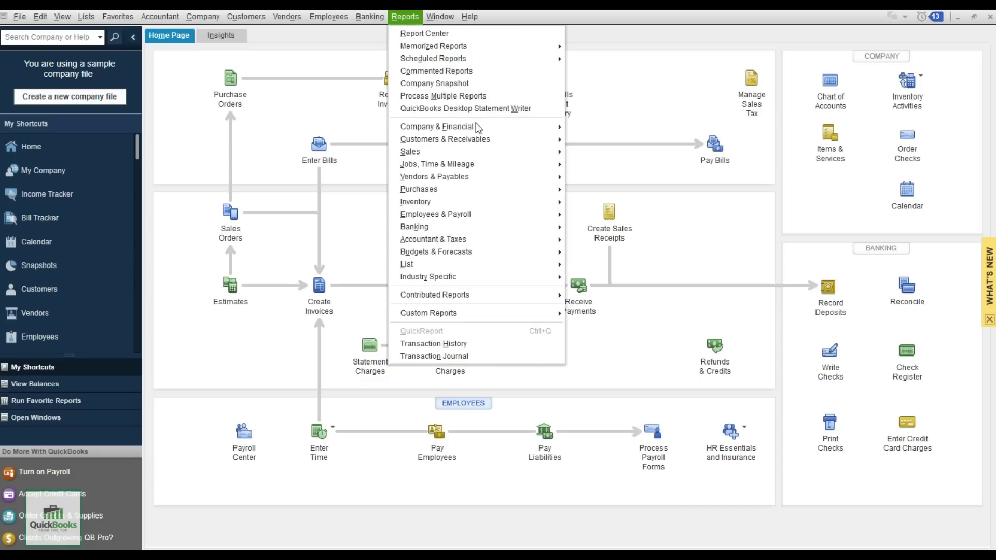
mouse_move(482, 130)
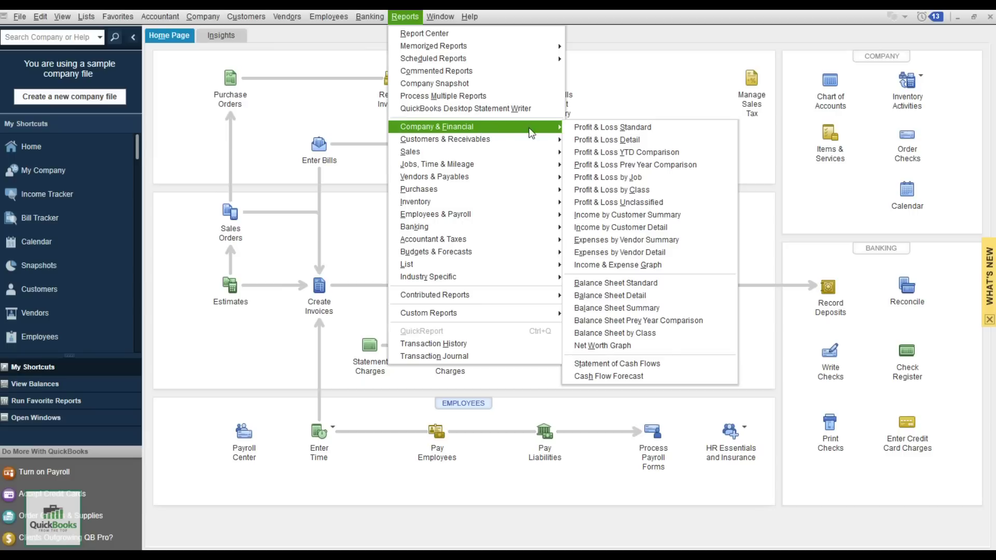
click(586, 128)
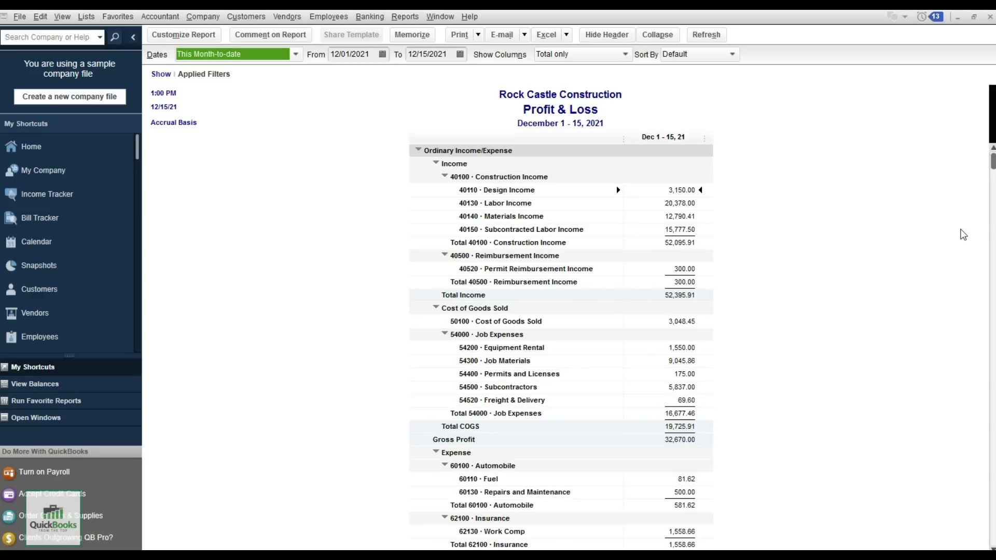
drag(993, 161, 992, 537)
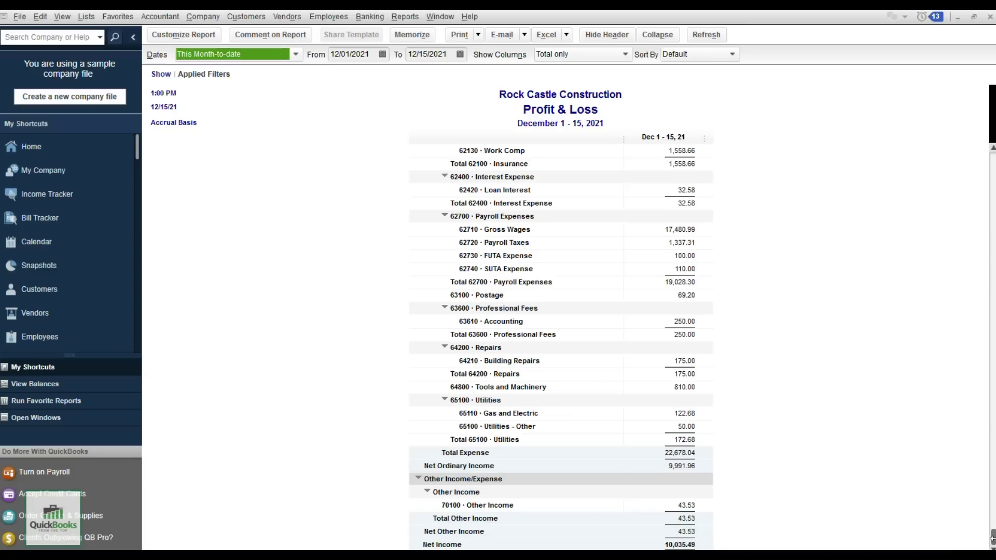
drag(993, 540, 994, 161)
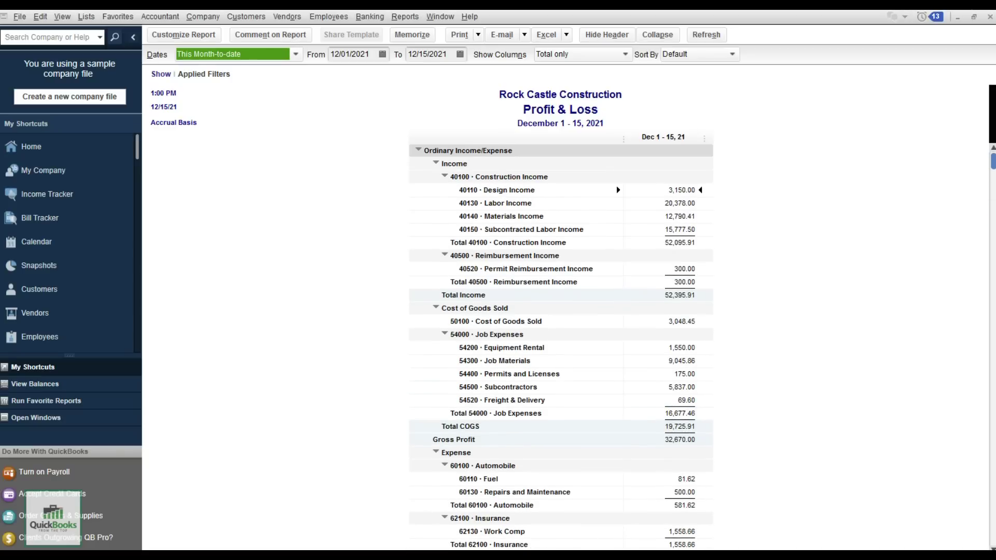
Open the Balance Sheet Standard report as of December 15, 2021 and scroll to the liabilities
click(416, 17)
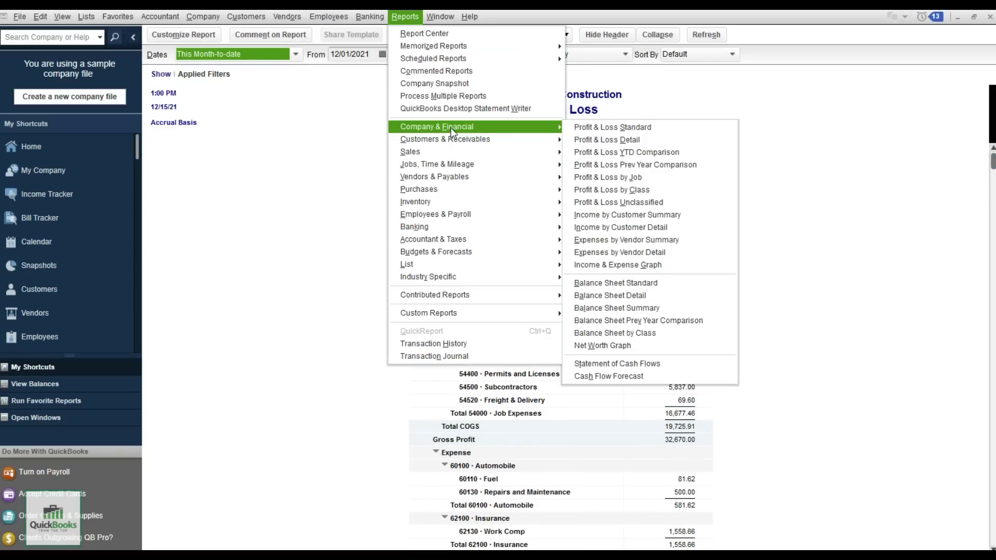
mouse_move(559, 127)
click(631, 284)
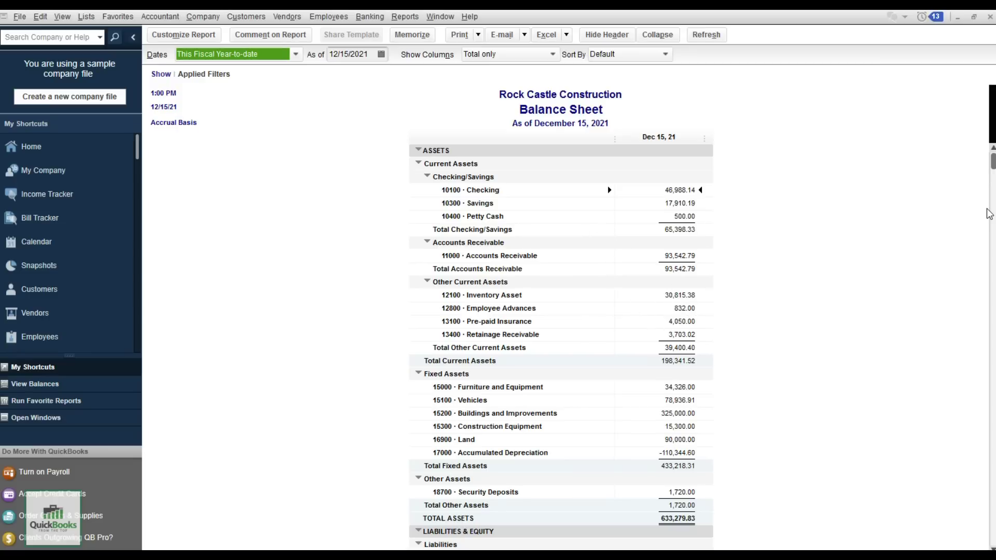
scroll(560, 342, down, 2)
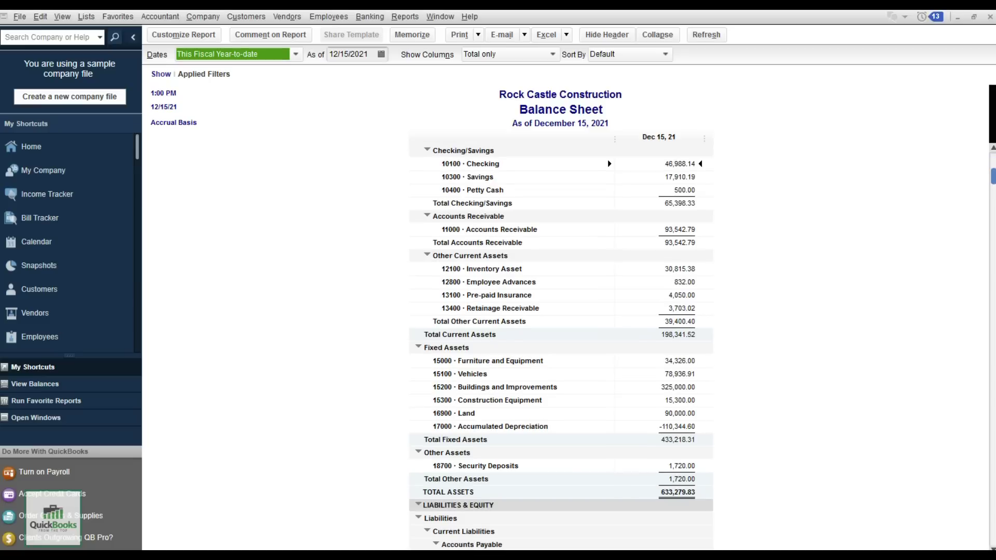
scroll(560, 343, down, 1)
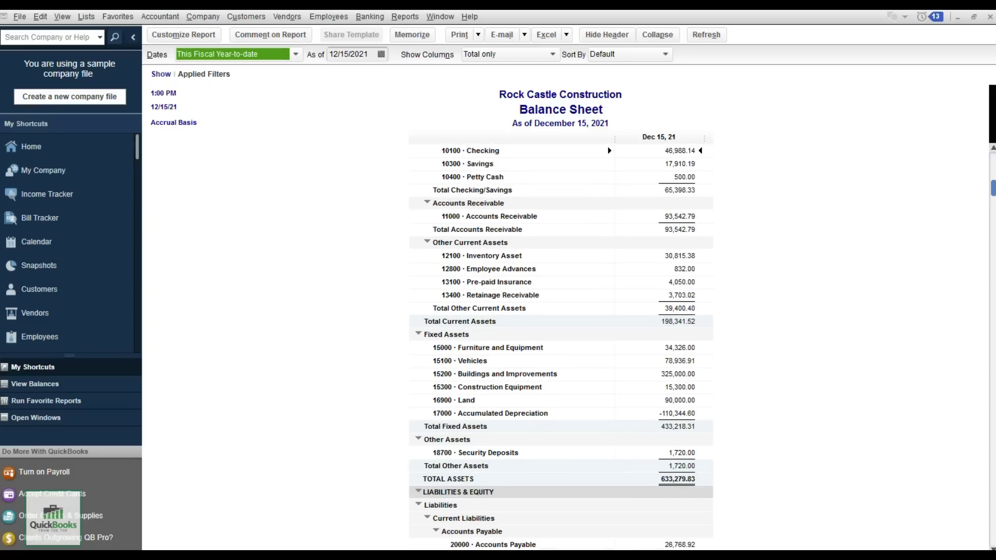
scroll(560, 343, down, 2)
scroll(561, 342, down, 12)
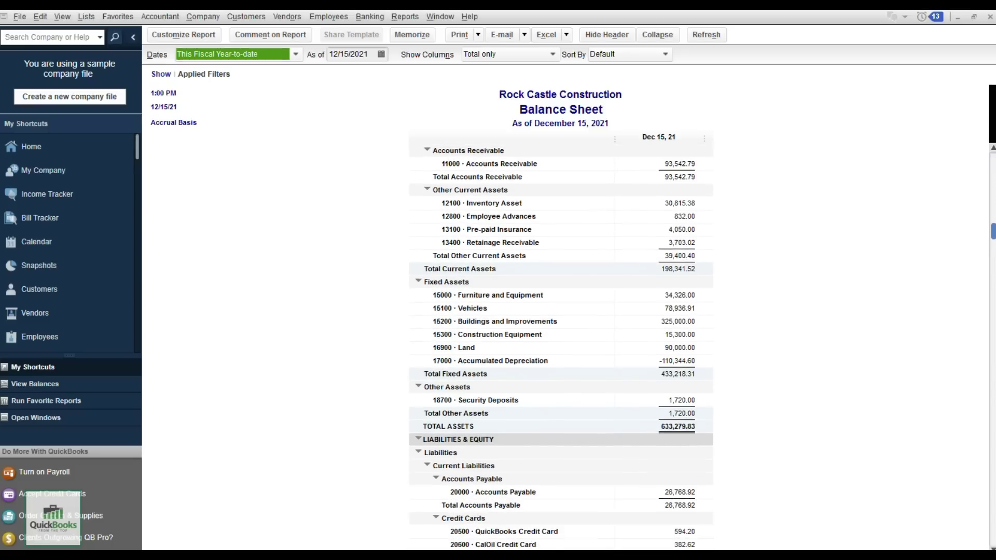
scroll(587, 415, down, 1)
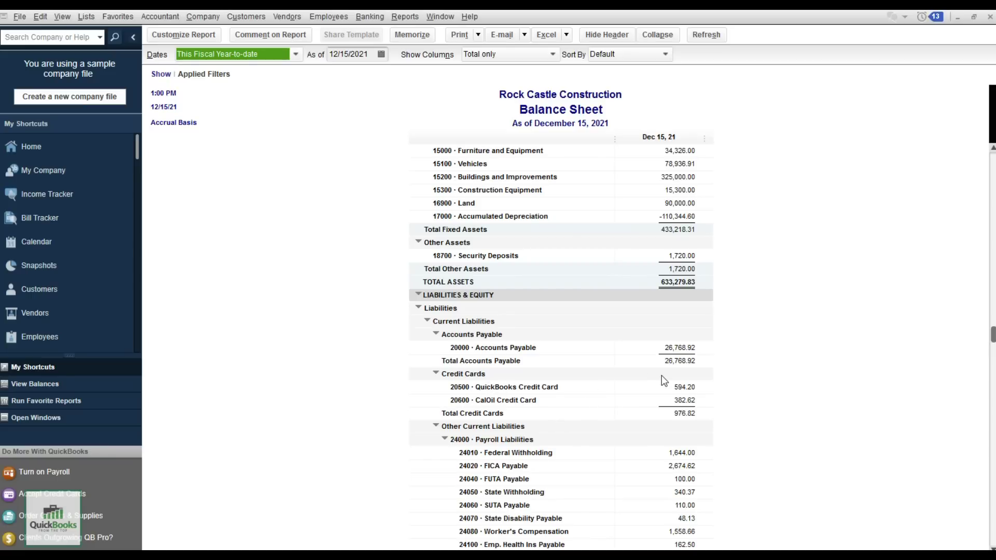
QuickZoom into the 594.20 QuickBooks Credit Card balance, then return to the Balance Sheet
click(686, 388)
double_click(686, 388)
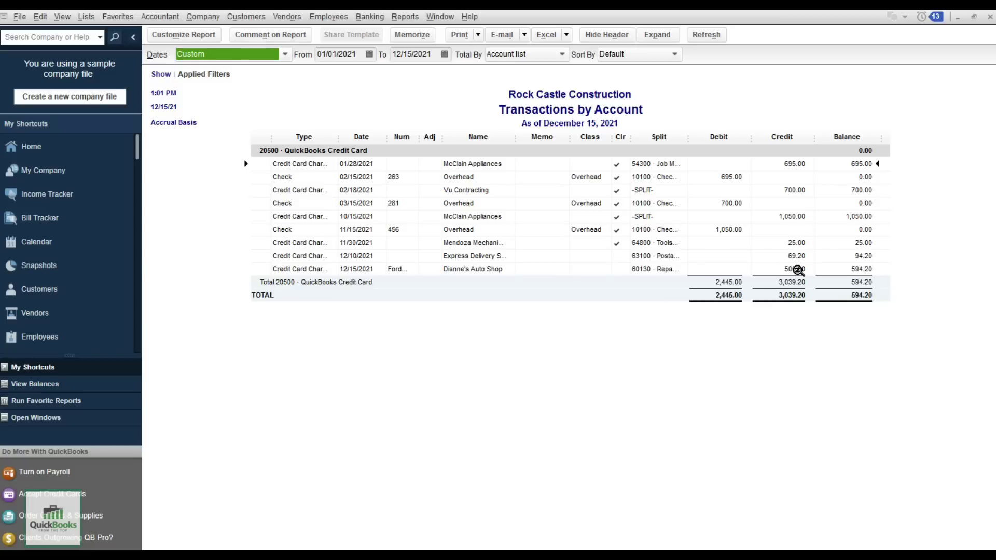
key(Escape)
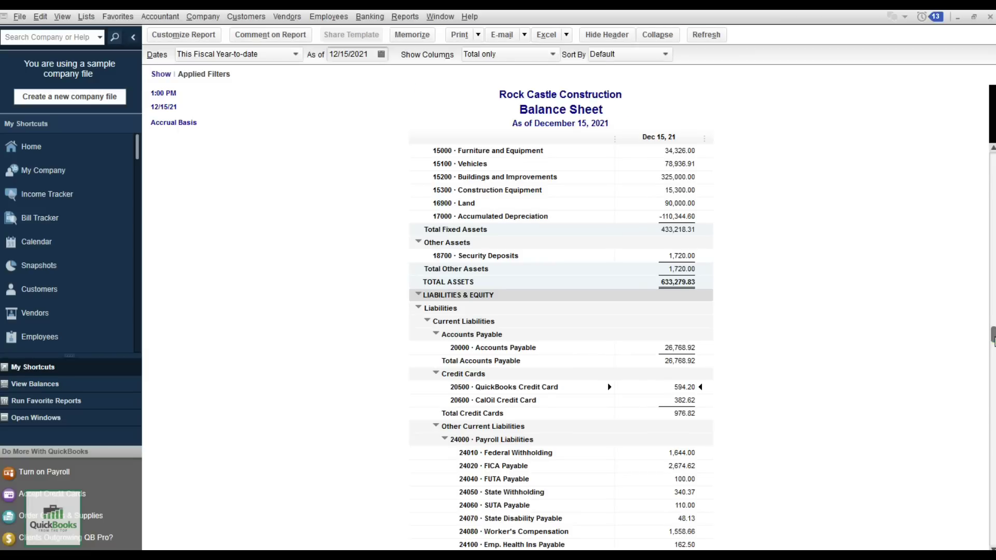
drag(994, 342, 993, 537)
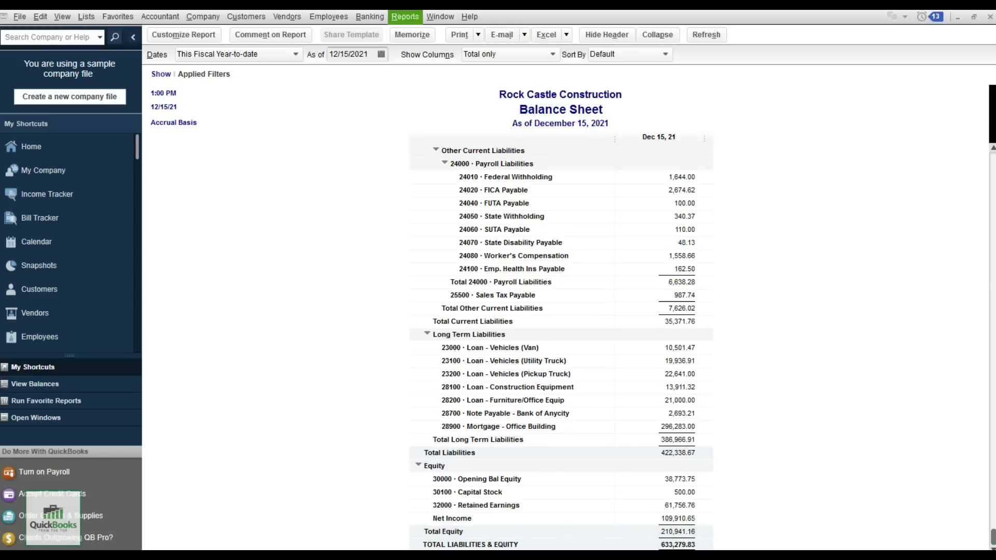
Open the Open Invoices report as of December 15, 2021 and scroll through customers' unpaid invoices
click(405, 18)
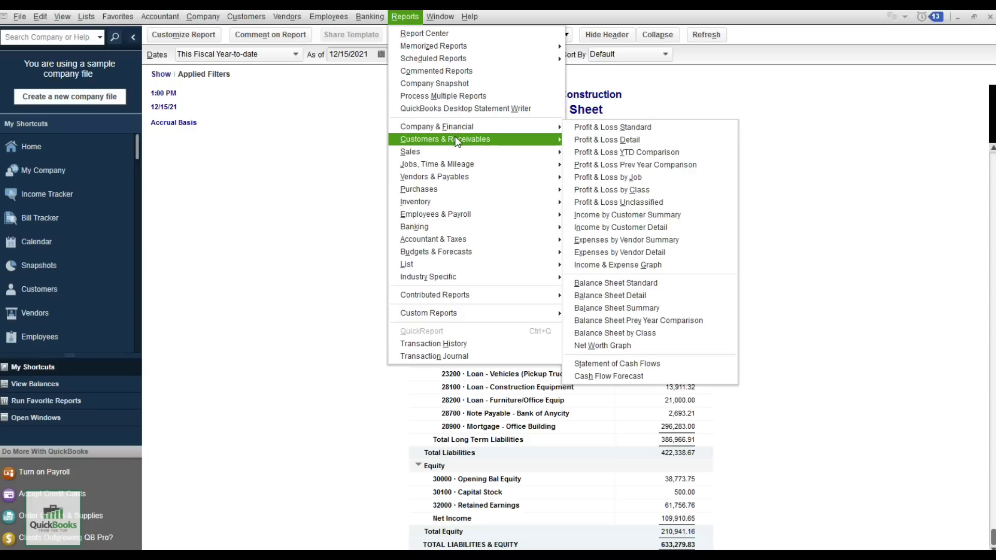
mouse_move(456, 141)
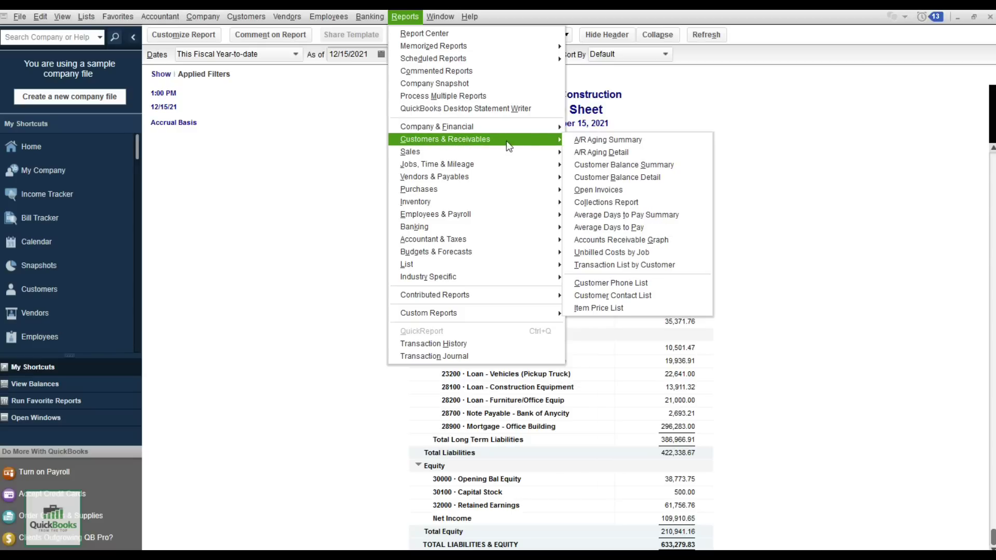
click(633, 190)
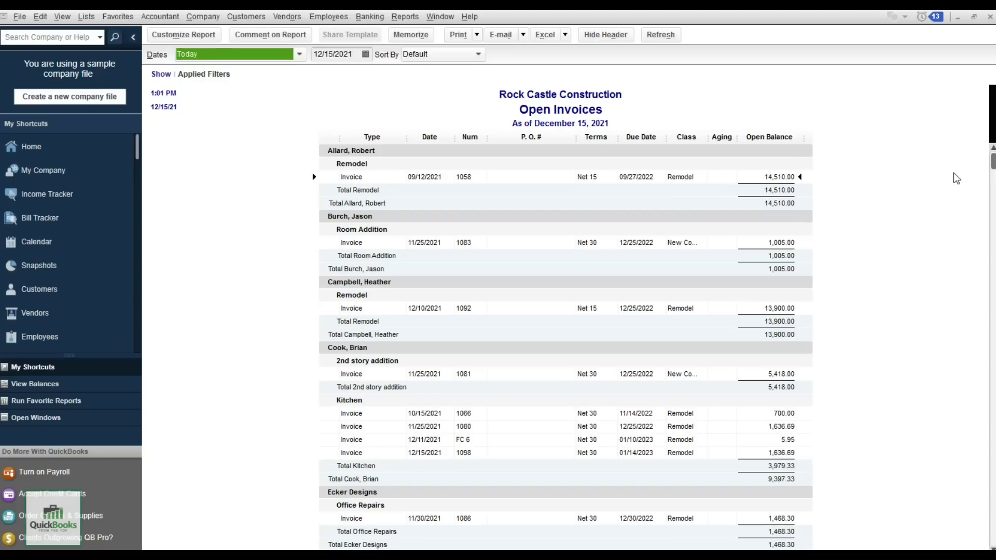
drag(992, 161, 992, 285)
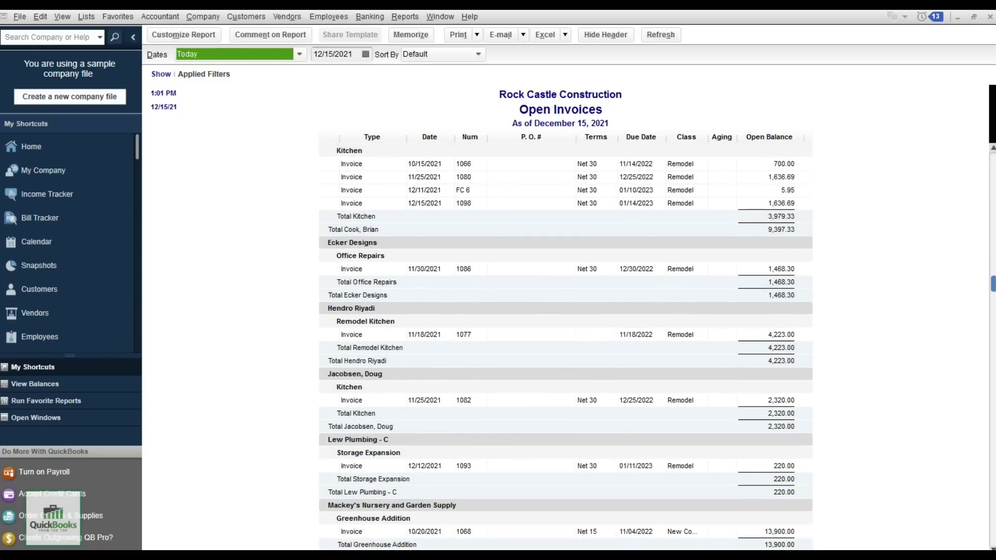
Open the Unpaid Bills Detail report, then cycle through the open windows back to the Home Page
click(398, 18)
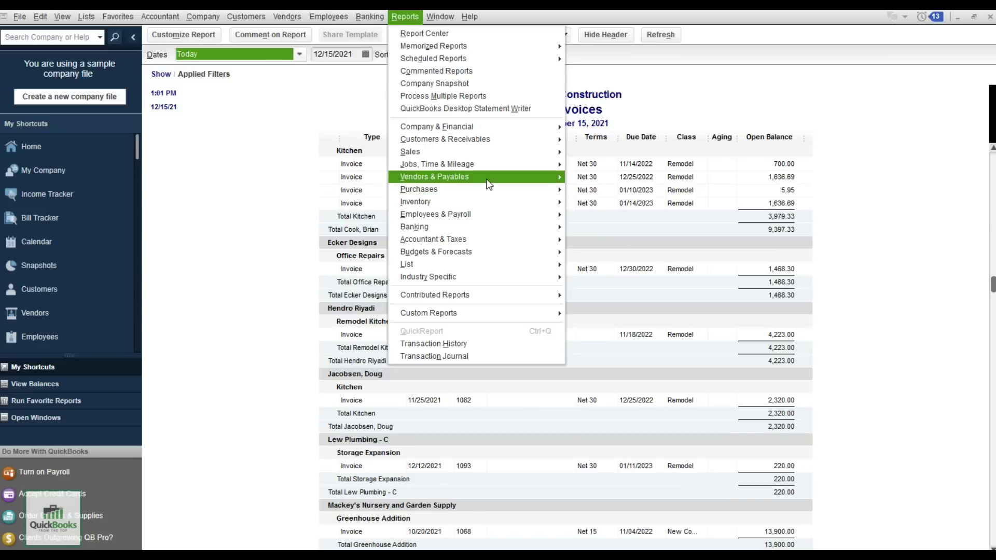
mouse_move(457, 177)
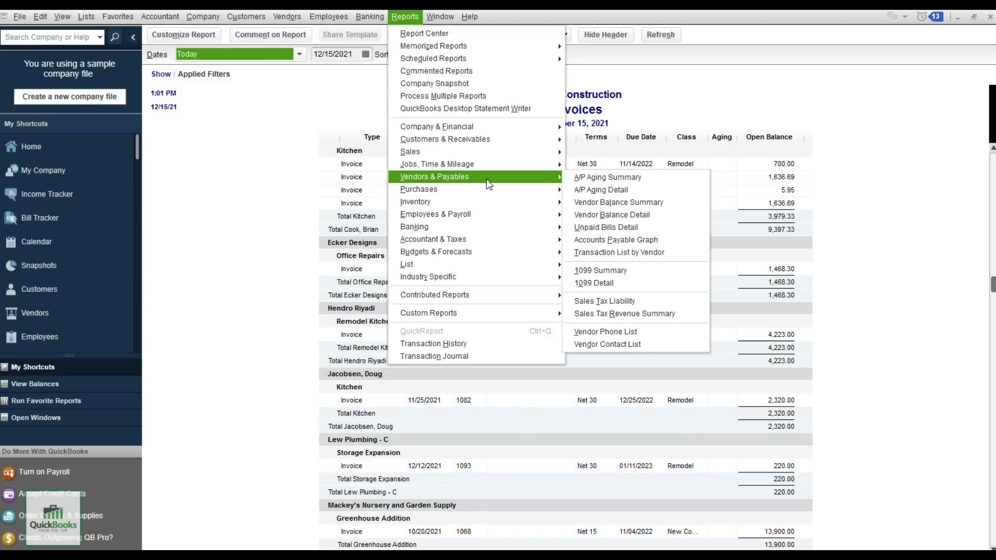
click(606, 226)
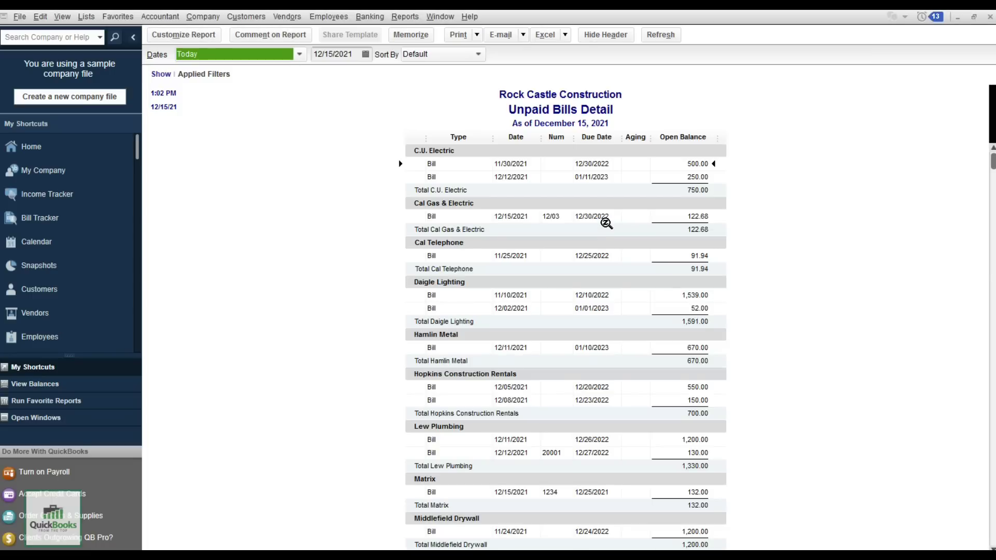
key(ctrl+Tab)
key(ctrl+Tab)
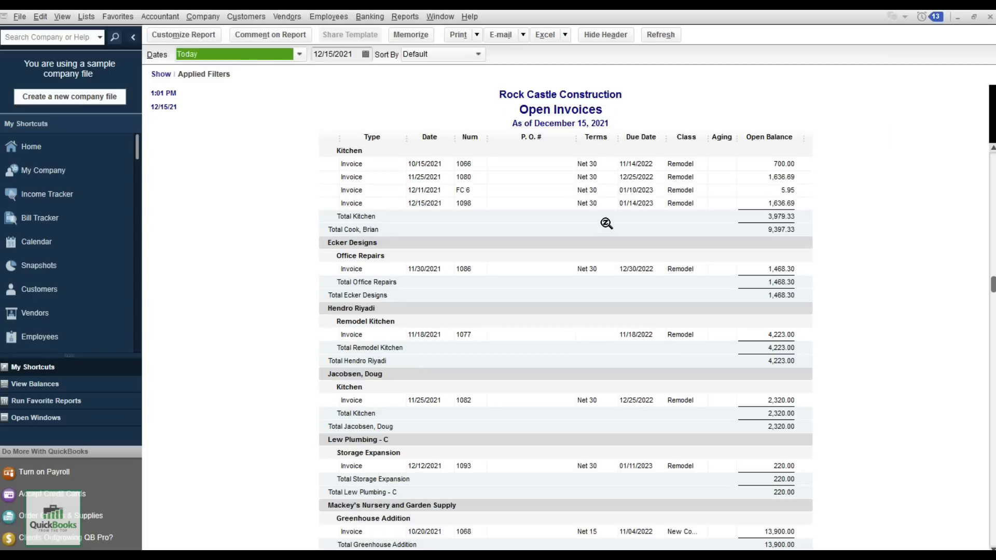
key(ctrl+Tab)
key(ctrl+Tab)
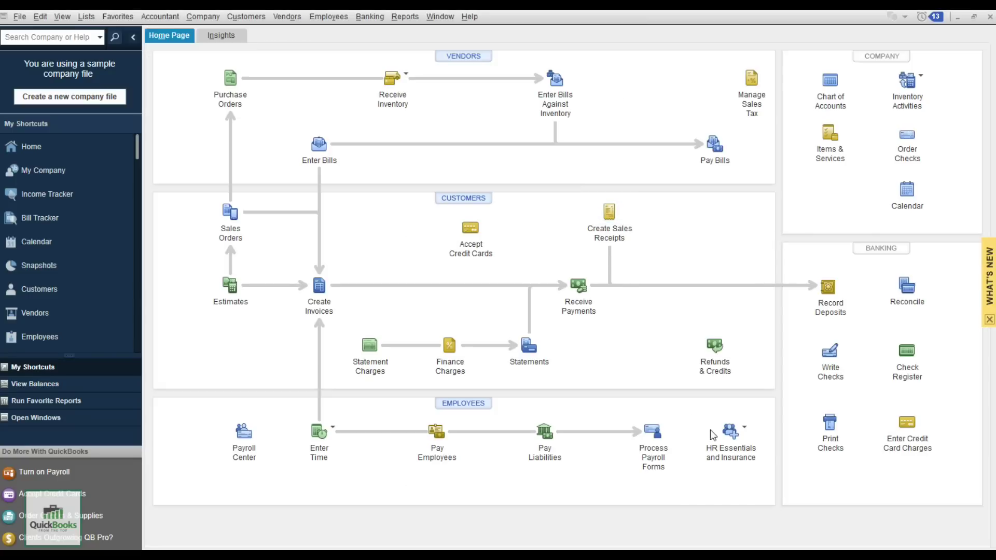
Close the Home page, then reopen it from Company > Home Page
key(ctrl+F4)
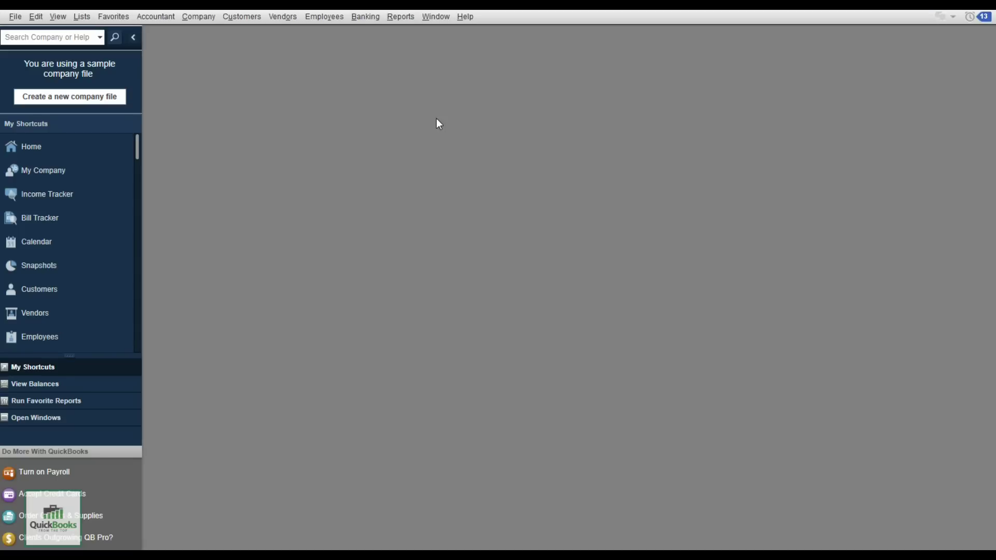
click(191, 15)
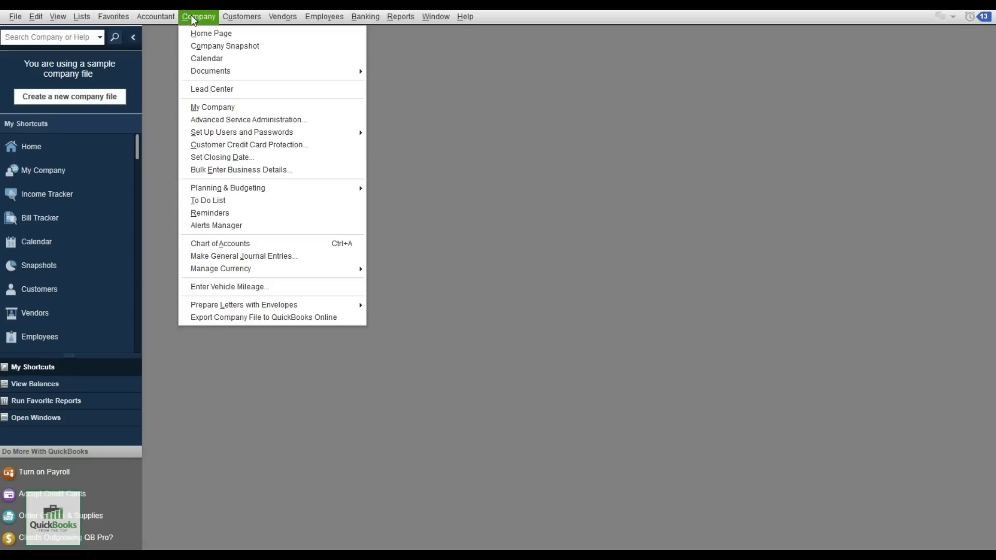
click(196, 34)
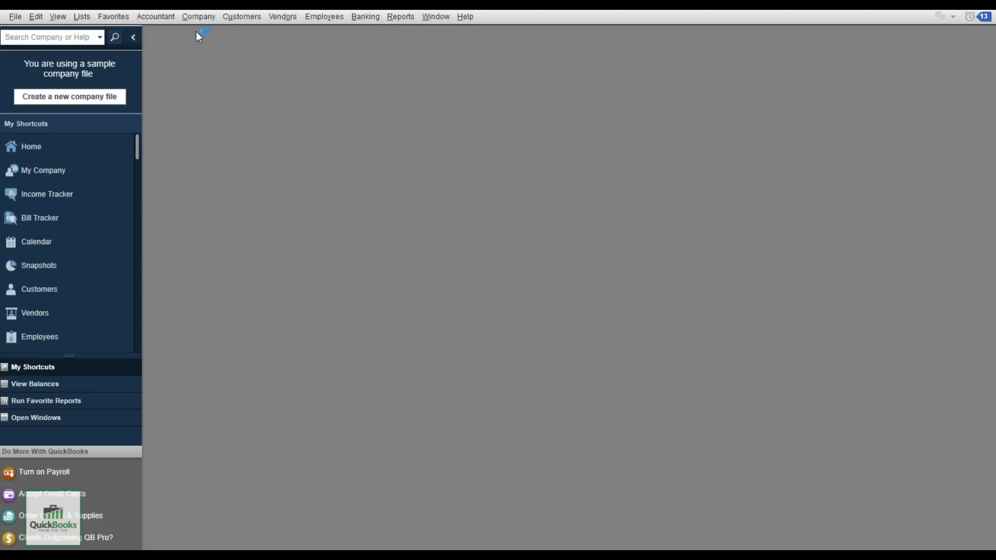